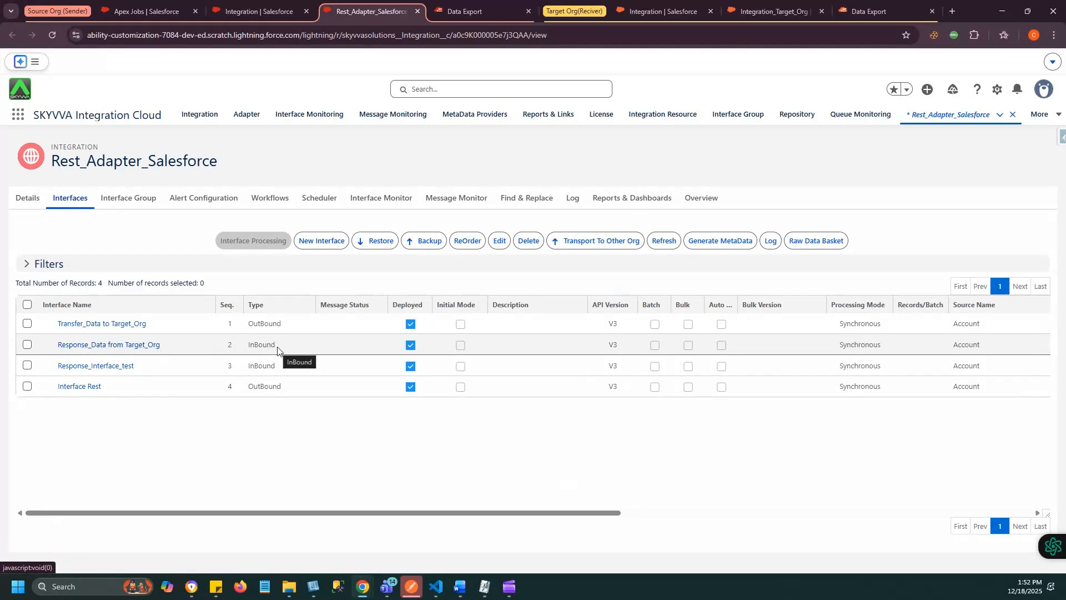
- Review the details of the outbound Transfer_Data to Target_Org interface and the inbound Response_Data from Target_Org interface
click(115, 324)
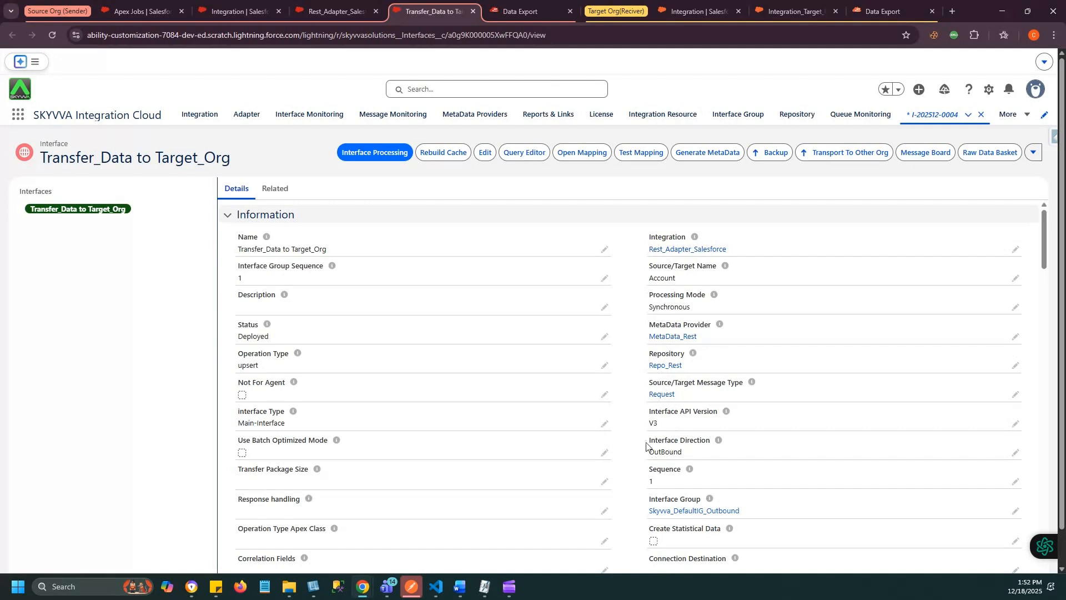
click(336, 11)
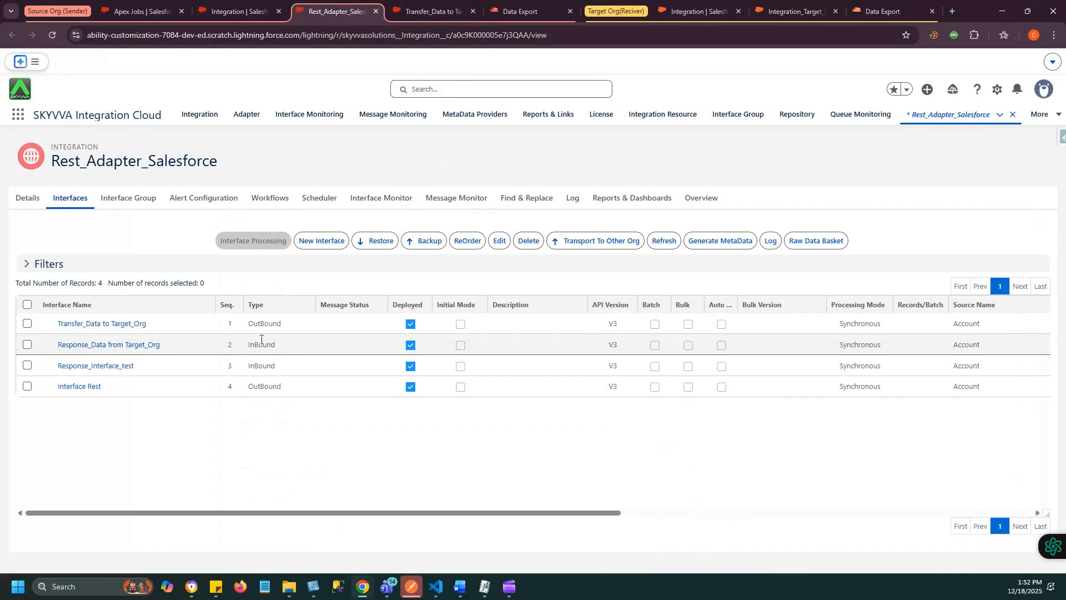
click(149, 348)
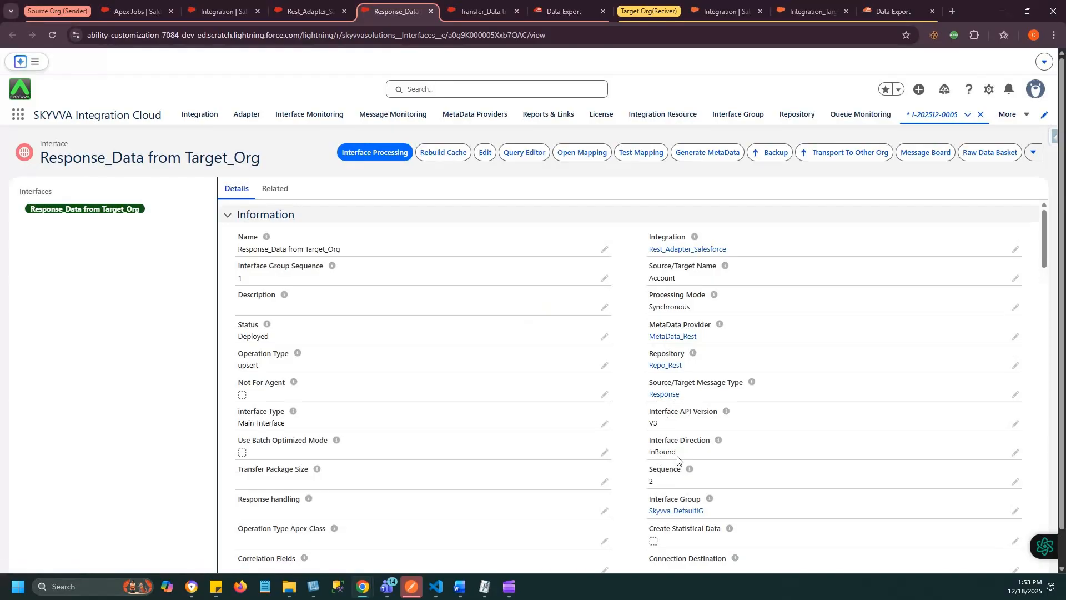
- Open the response interface's MetaData_Rest metadata provider in its own browser tab and go into its Repo_Rest repository
middle_click(670, 340)
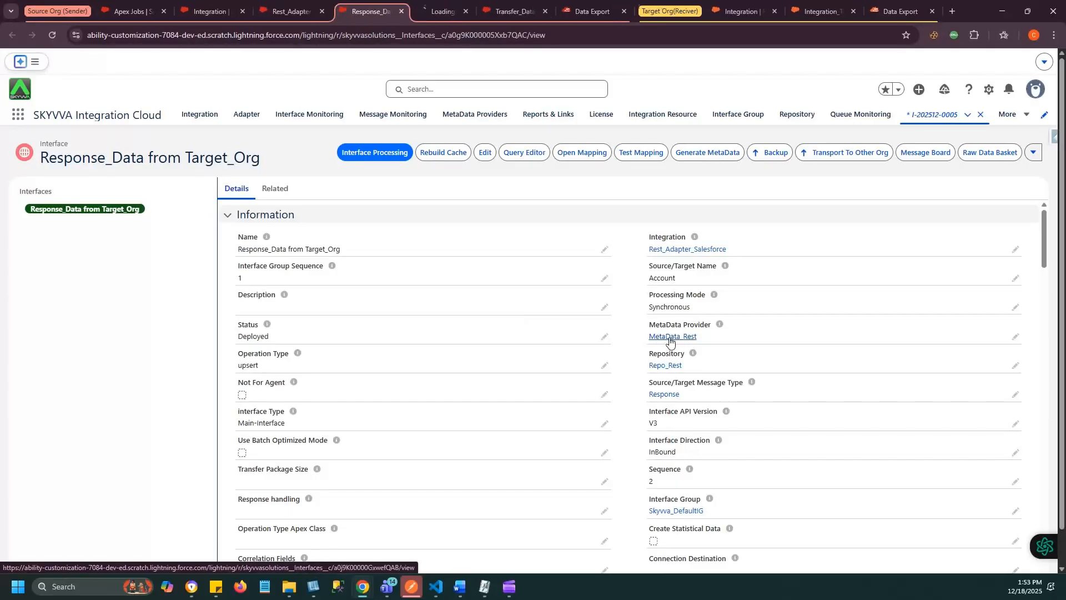
click(439, 6)
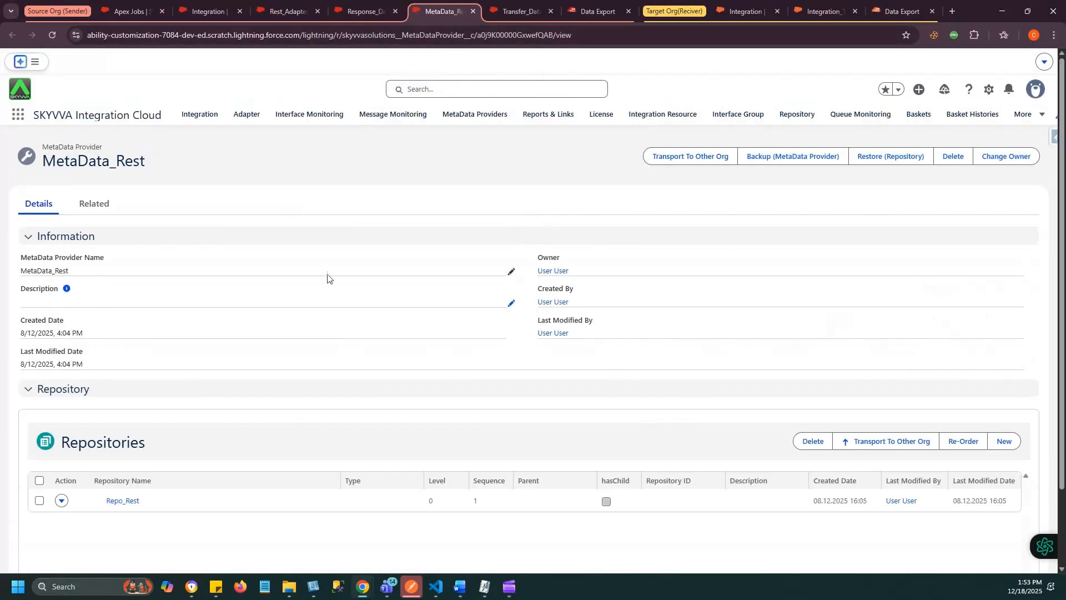
click(121, 504)
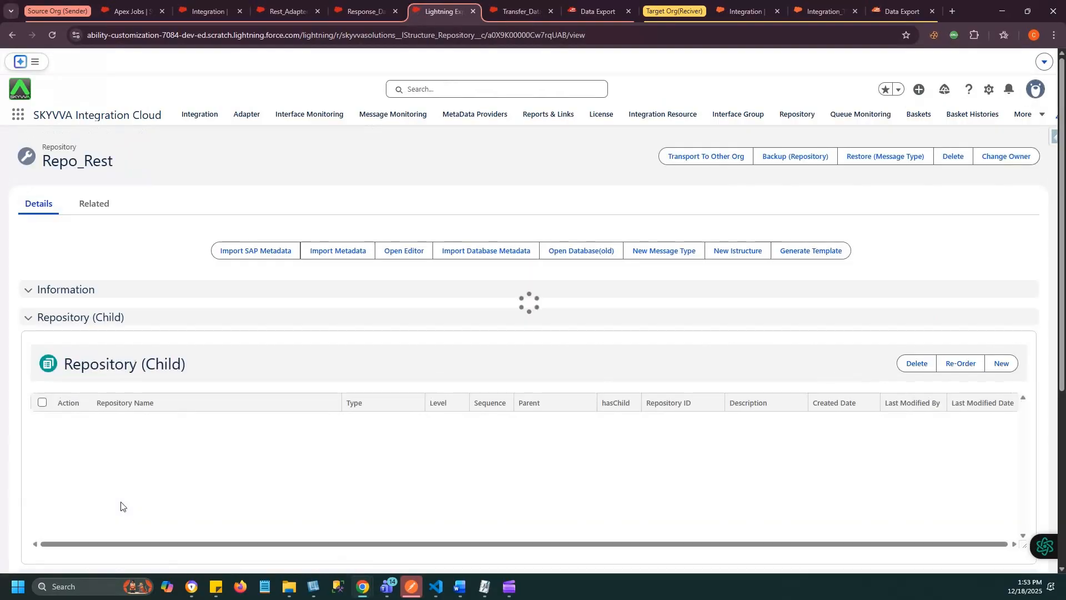
- Expand the REST API message type in Repo_Rest to examine the Request's Body, Account and Contact structure and the Response
scroll(239, 434, down, 10)
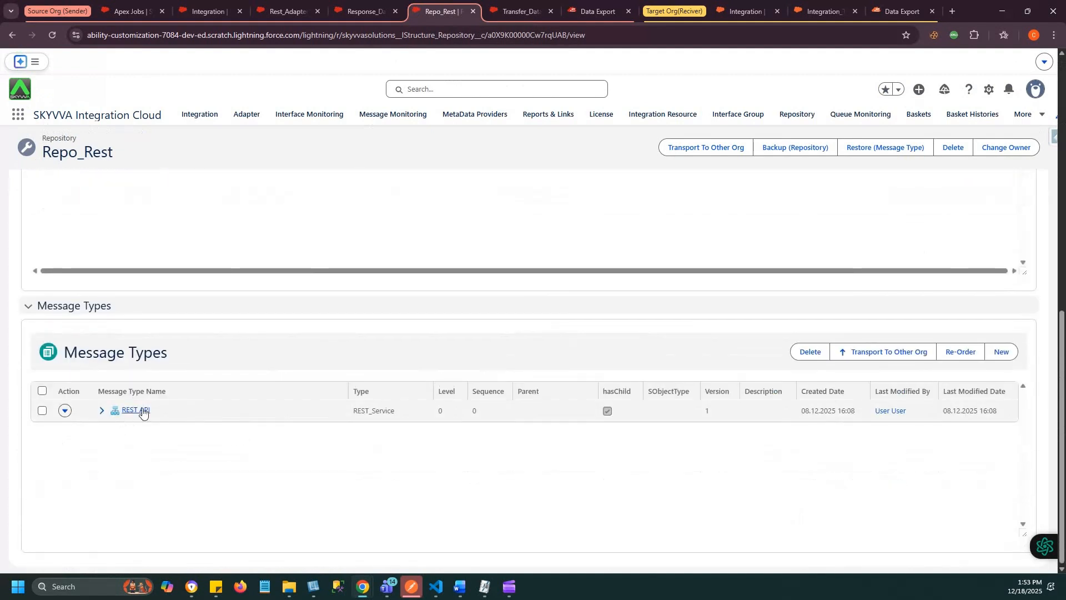
click(101, 412)
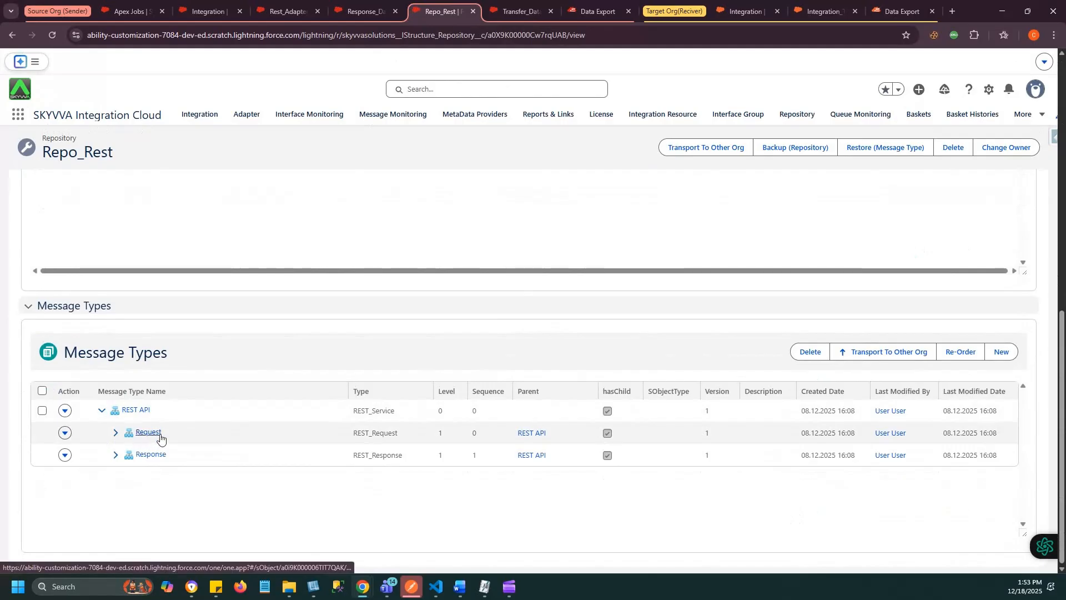
click(115, 434)
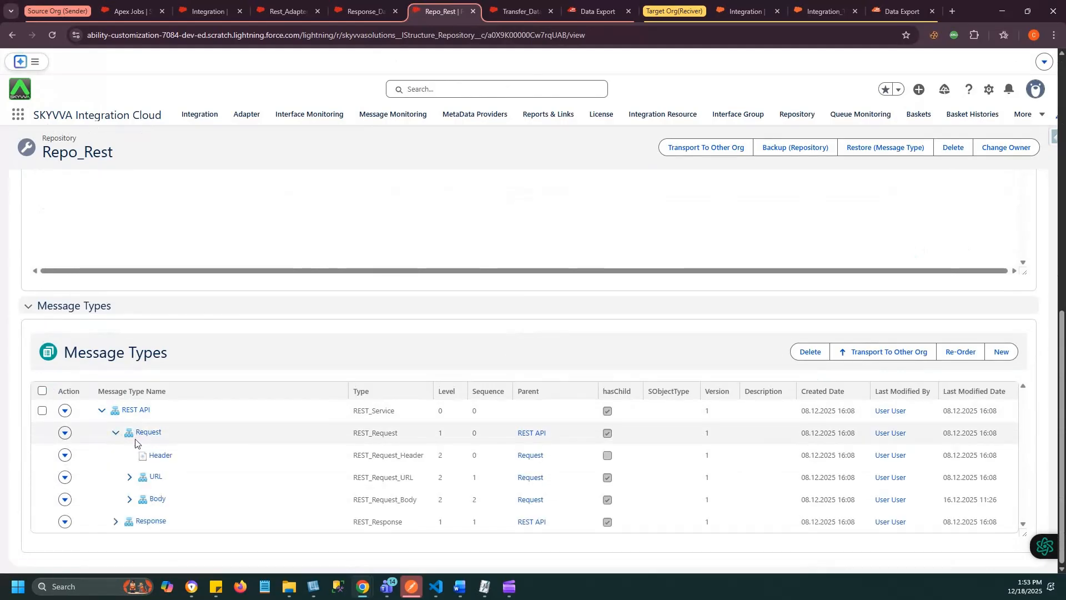
click(128, 500)
scroll(129, 503, down, 1)
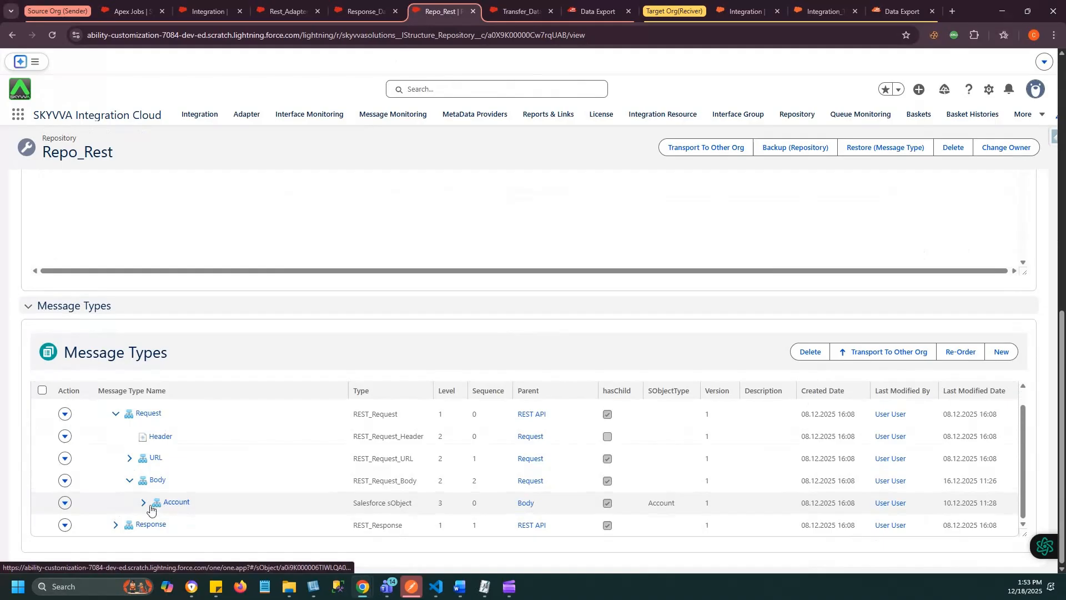
click(142, 504)
scroll(133, 510, down, 1)
click(116, 526)
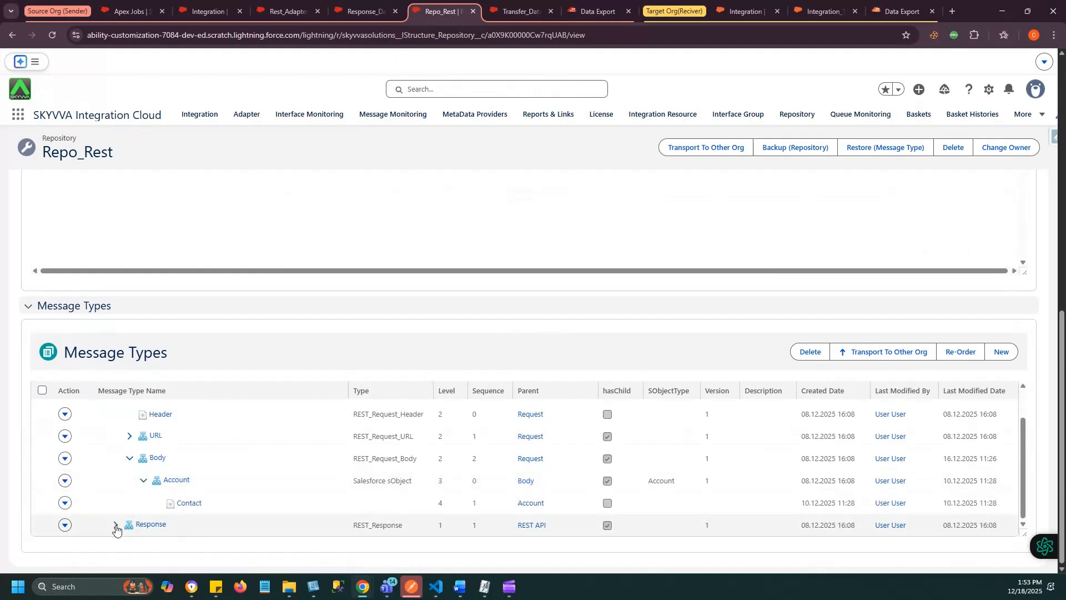
scroll(153, 508, down, 1)
scroll(152, 507, down, 2)
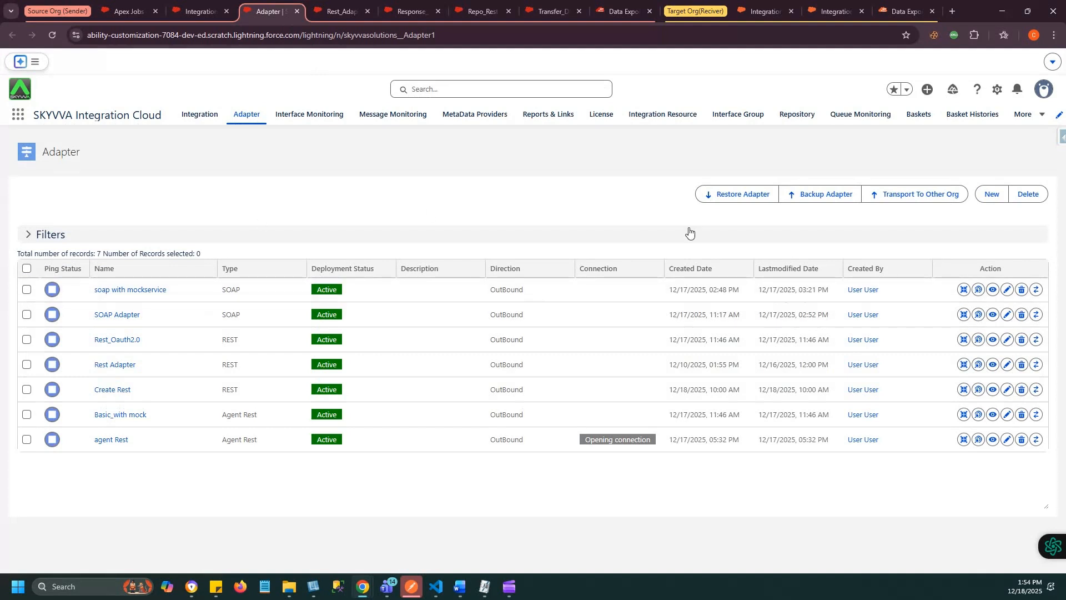
- Start a new adapter in the adapter list and name it "REST Adapter"
click(991, 194)
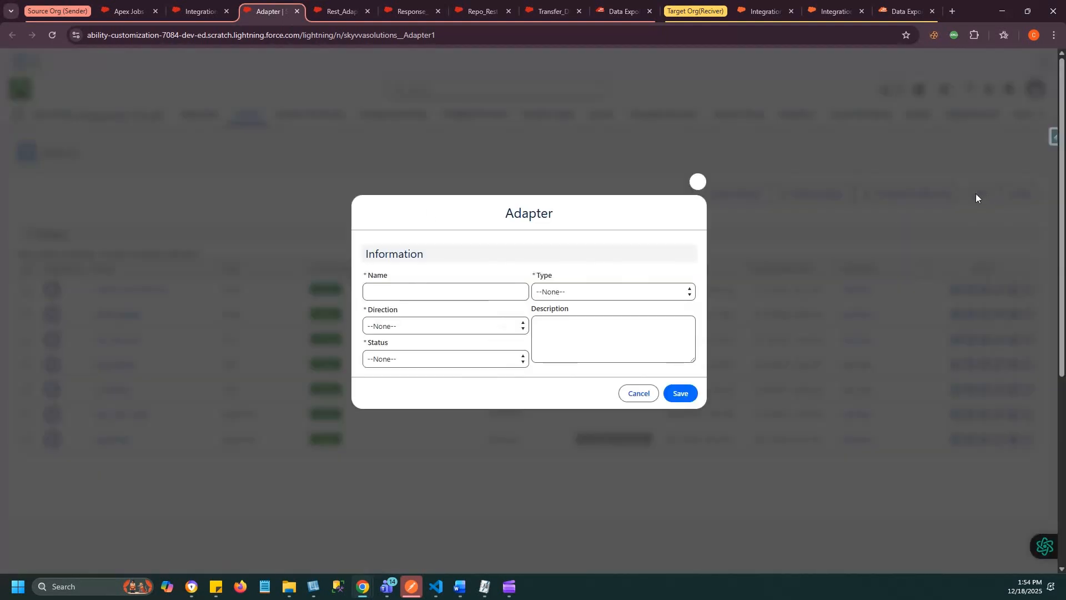
click(388, 293)
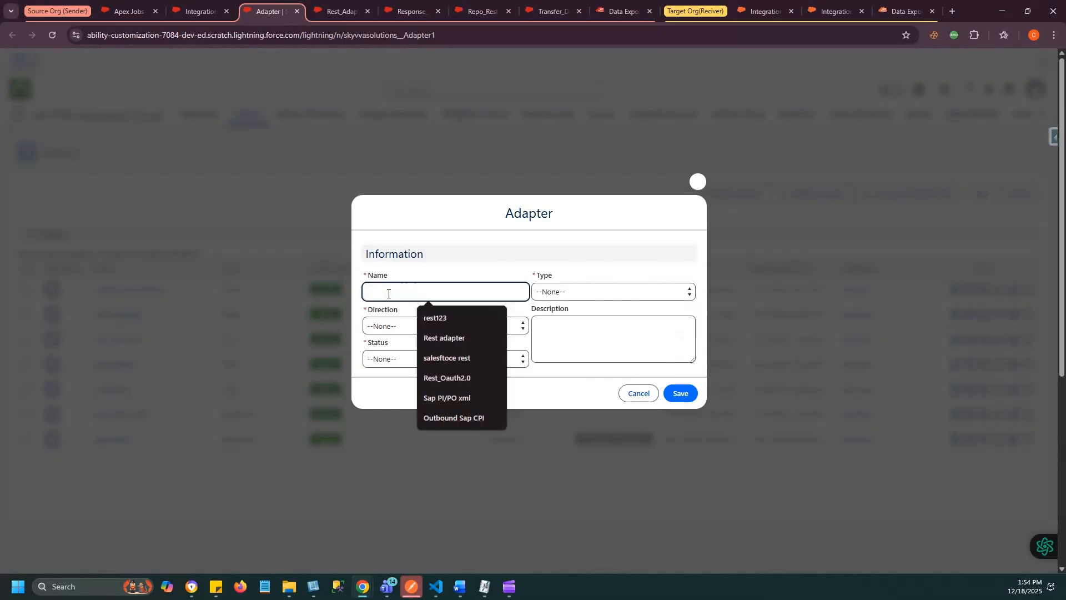
text(REST )
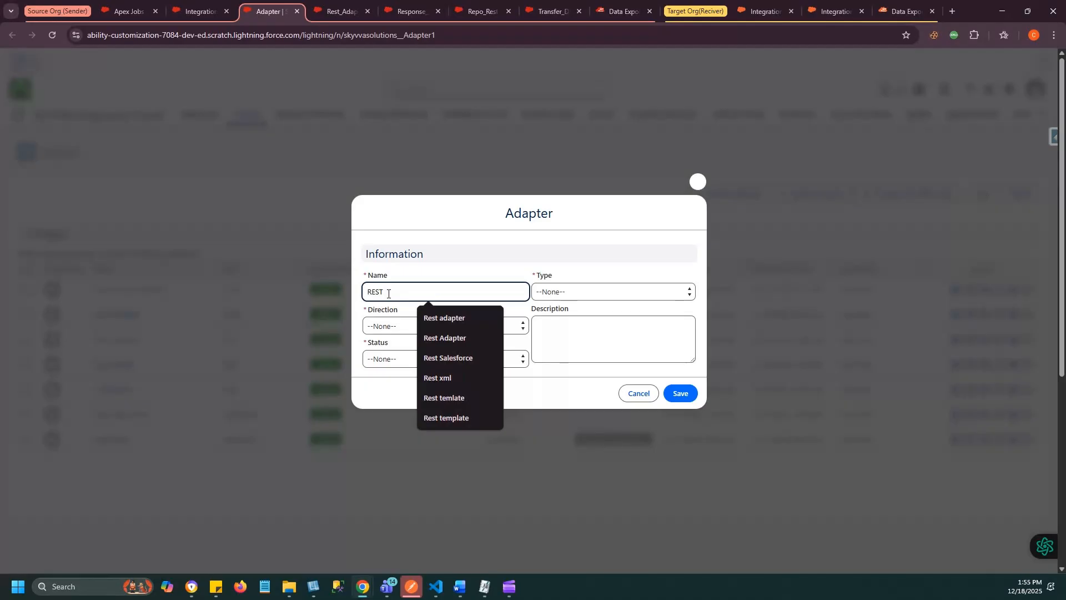
text(Adapter)
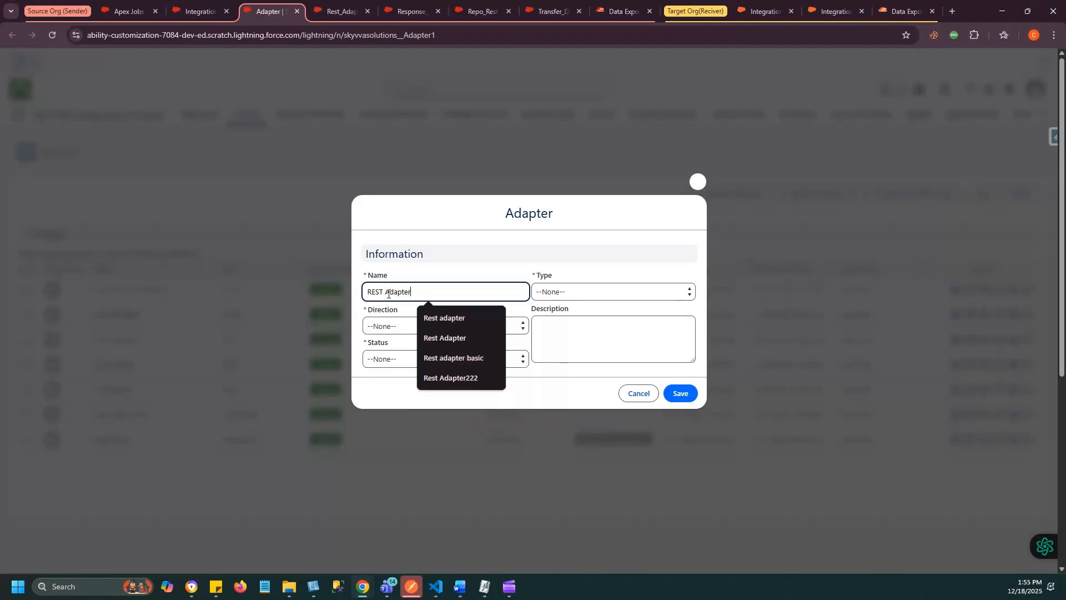
- Set the new adapter's type to REST, its direction to OutBound and its status to Active
click(556, 293)
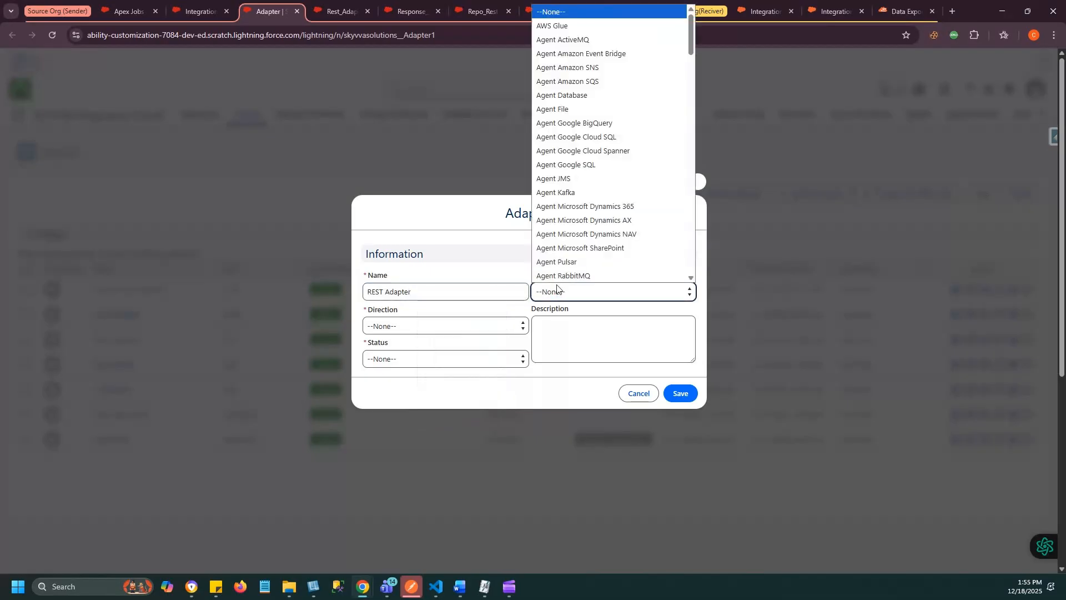
text(REST)
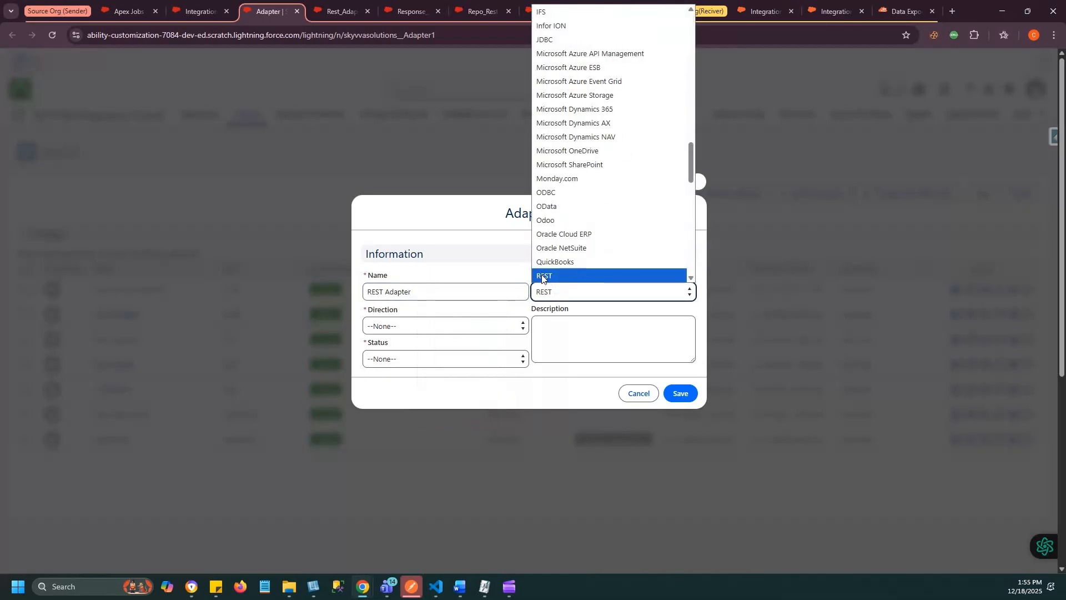
click(542, 275)
click(384, 328)
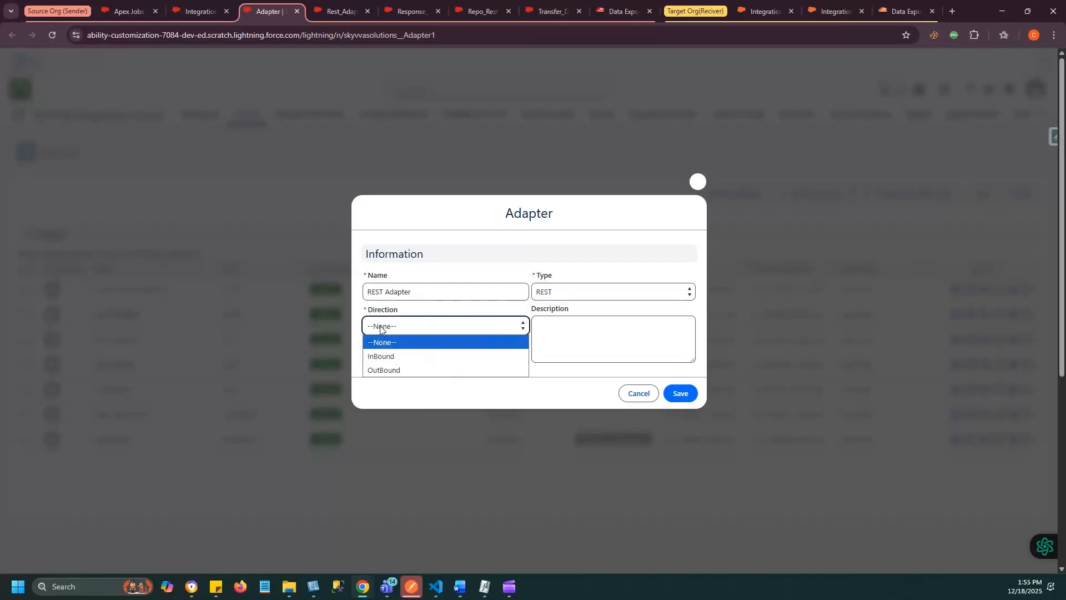
click(380, 370)
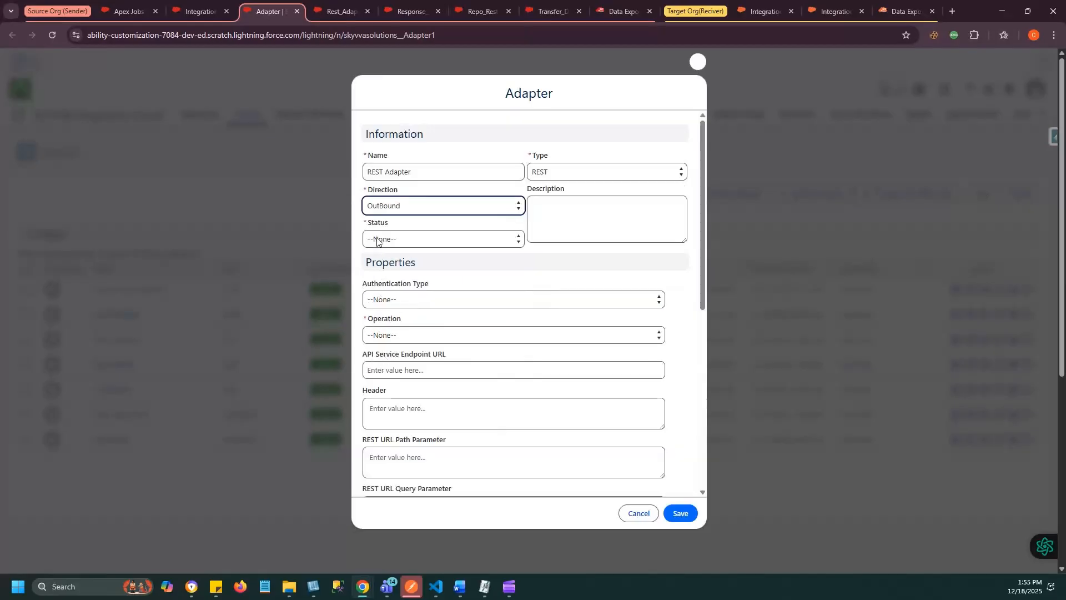
click(381, 238)
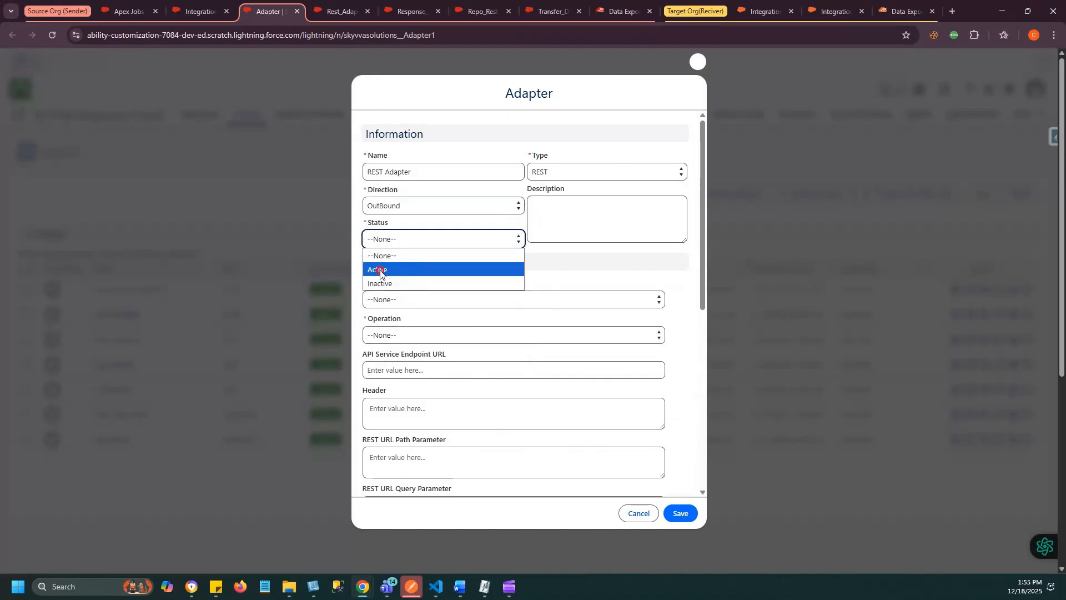
click(380, 271)
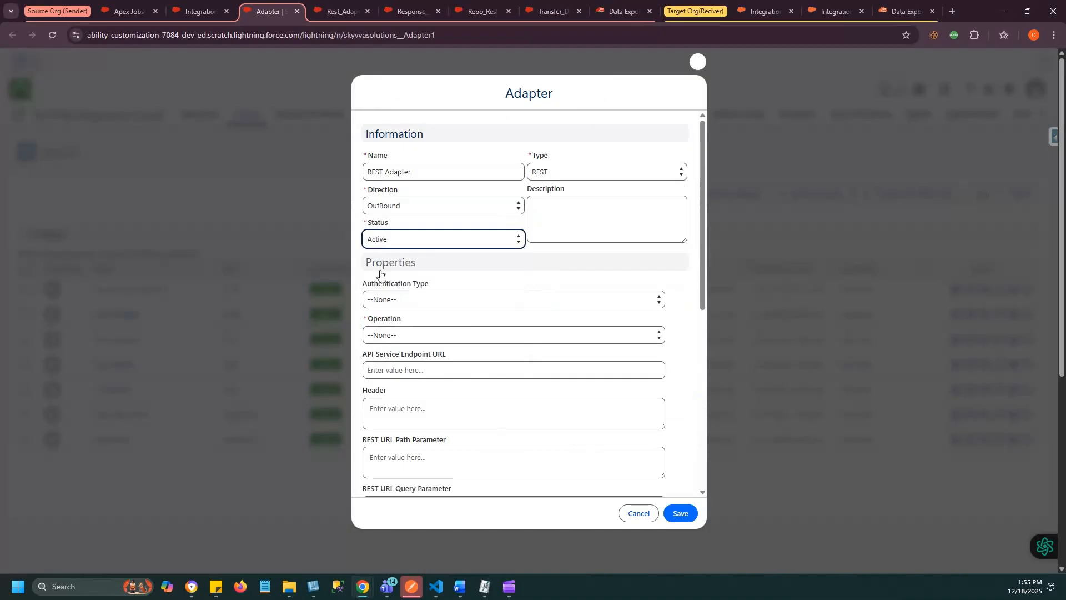
- Set the adapter's authentication type to Oauth2.0 with the Username-Password Credential flow
click(399, 300)
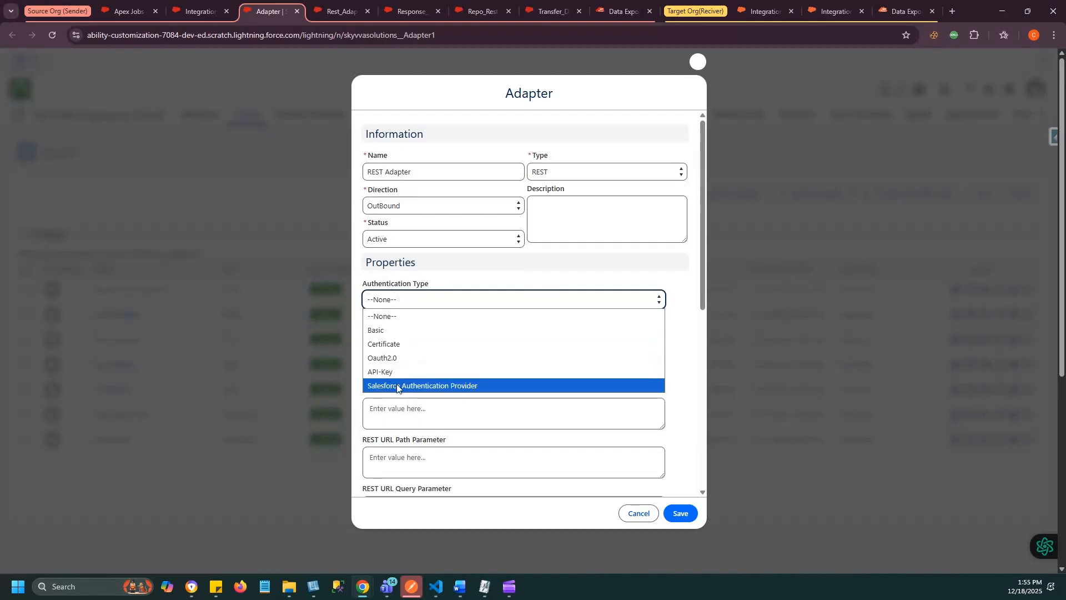
click(372, 358)
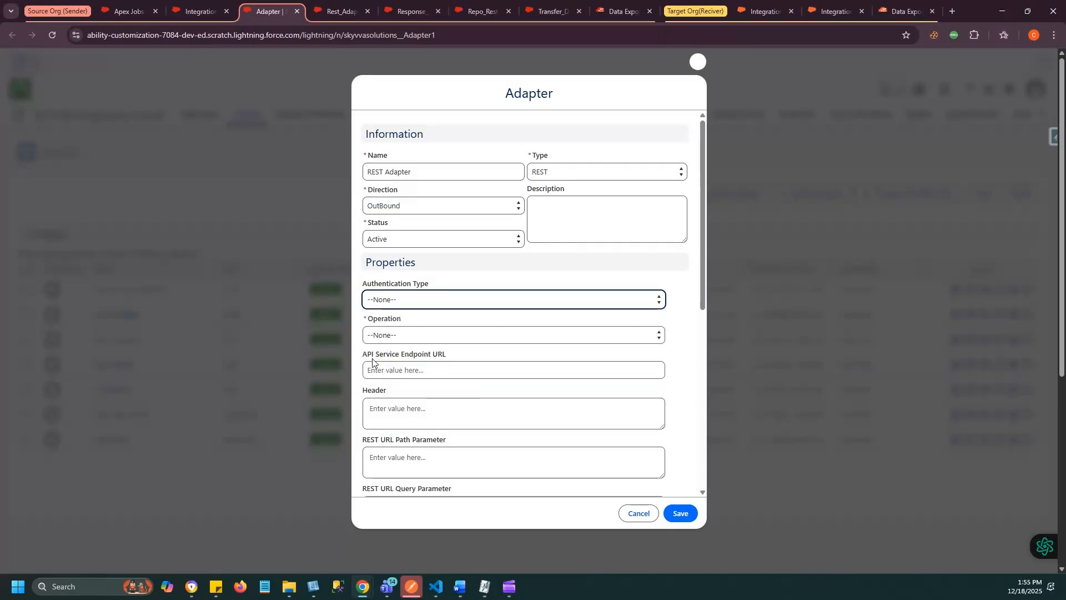
click(399, 336)
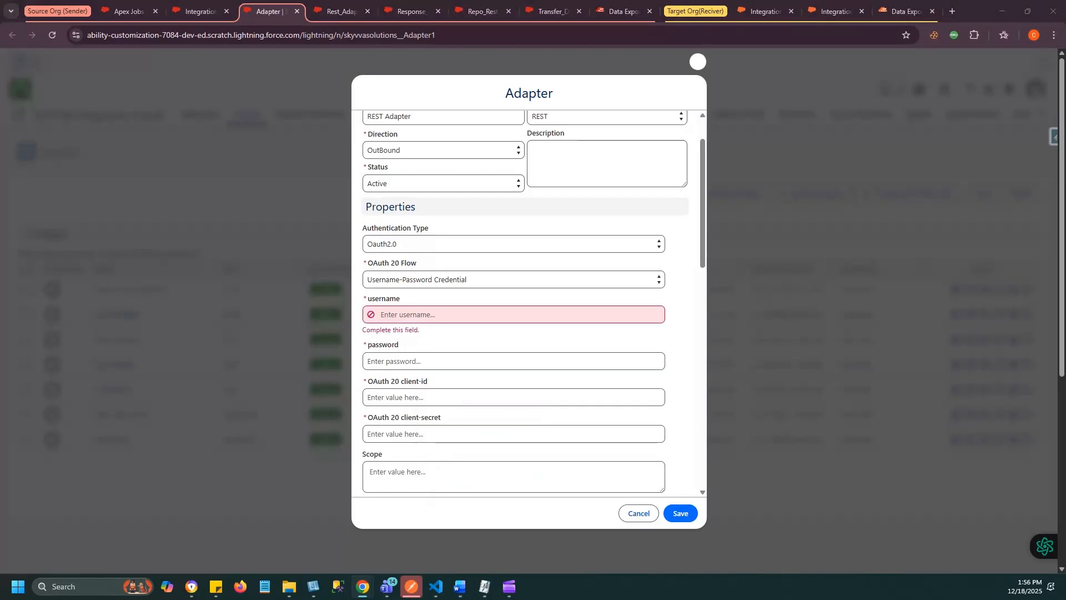
- Fill in the adapter's OAuth username and paste the account password
click(380, 321)
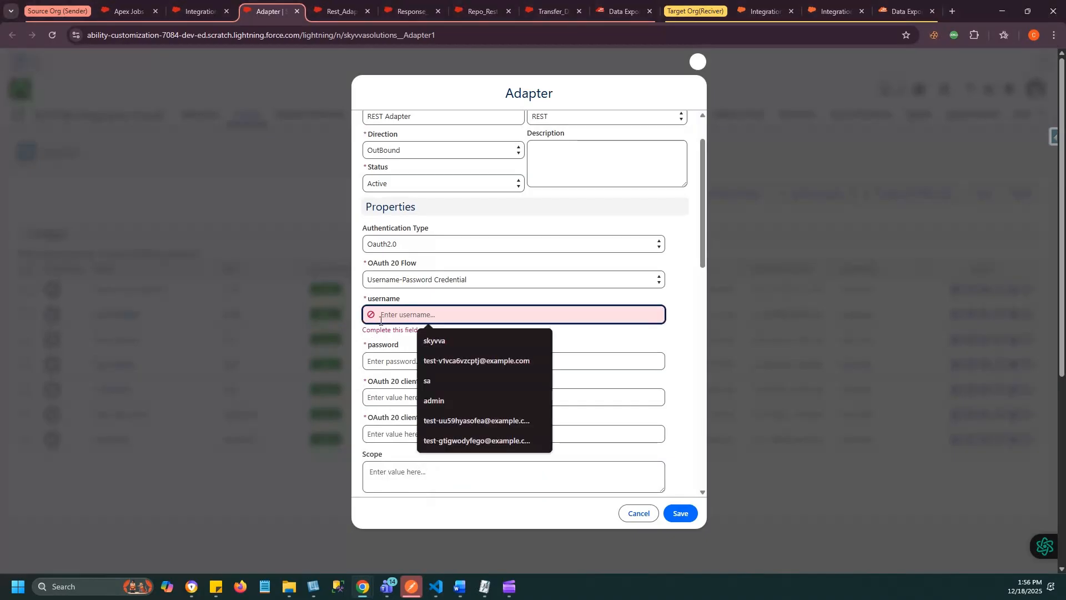
key(ctrl+v)
key(alt+Tab)
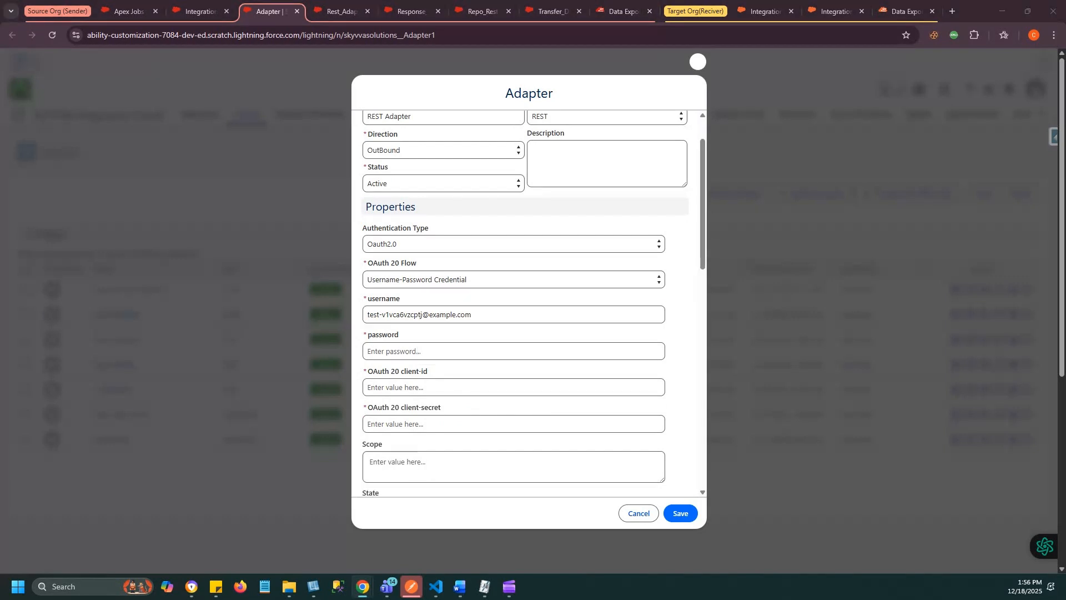
click(372, 349)
key(ctrl+v)
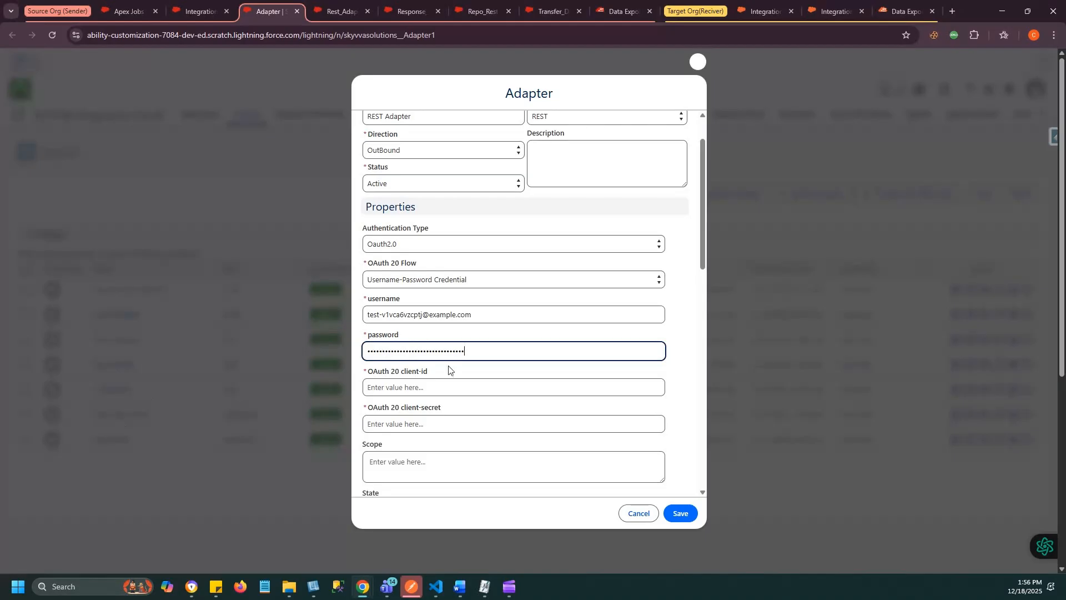
- Paste the OAuth 2.0 client ID and client secret into the adapter's properties
click(378, 387)
key(alt+Tab)
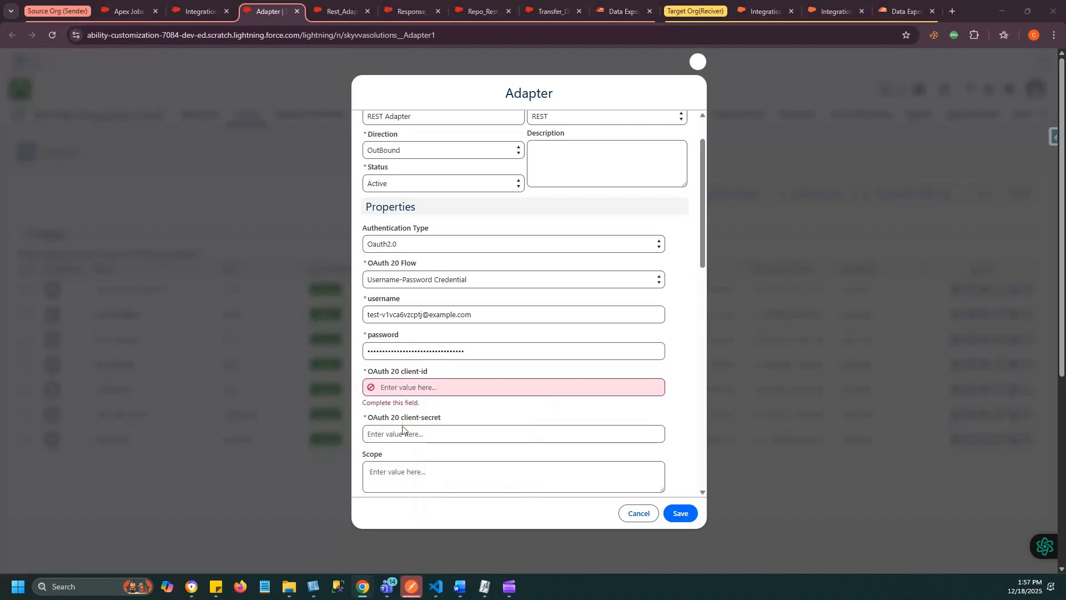
key(alt+Tab)
key(ctrl+v)
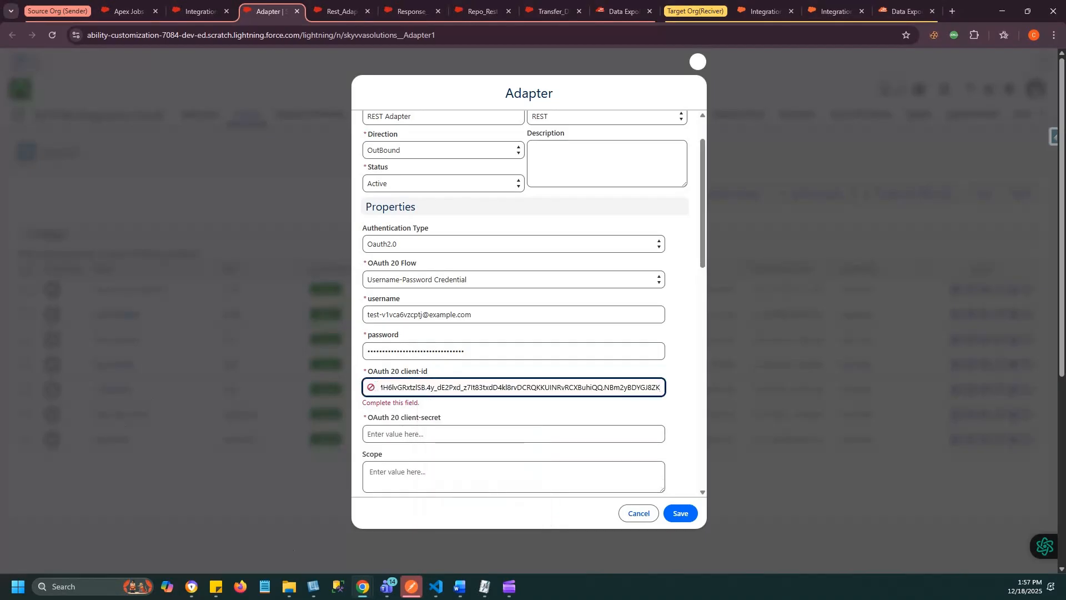
key(alt+Tab)
click(381, 423)
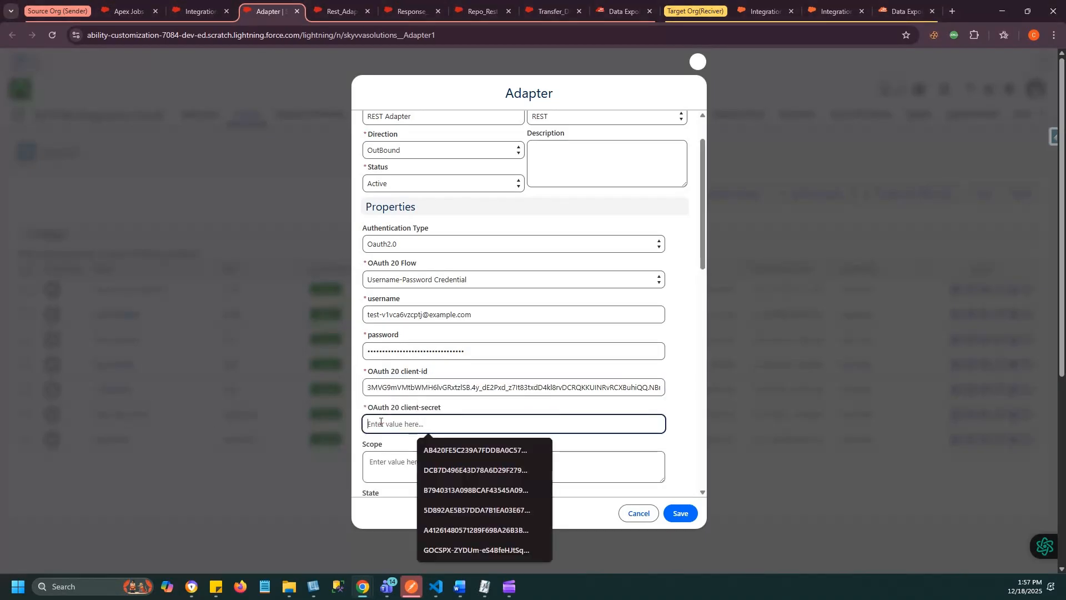
key(ctrl+v)
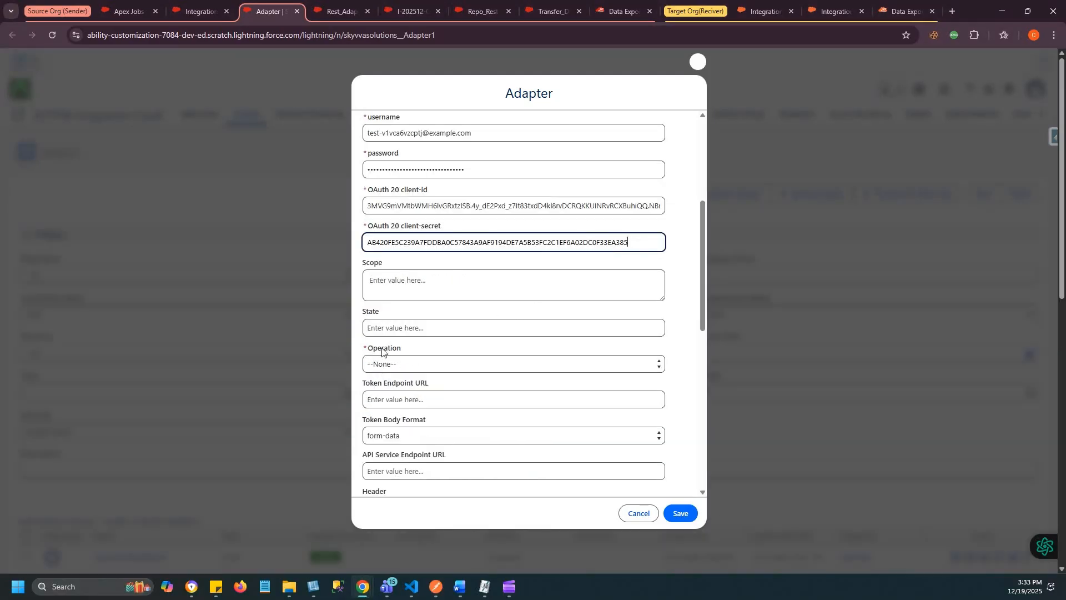
click(387, 365)
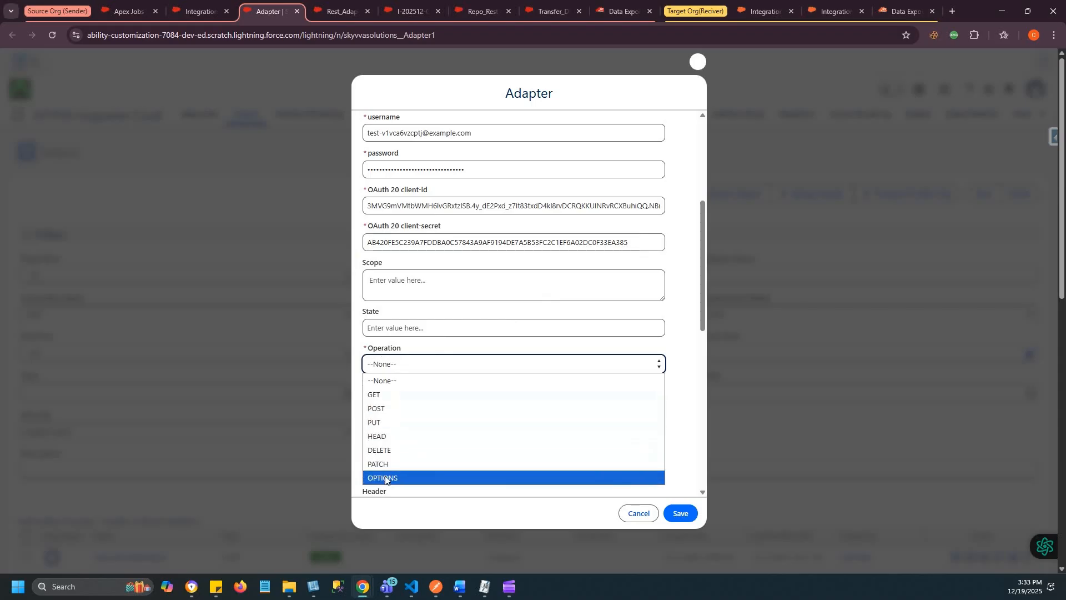
click(381, 409)
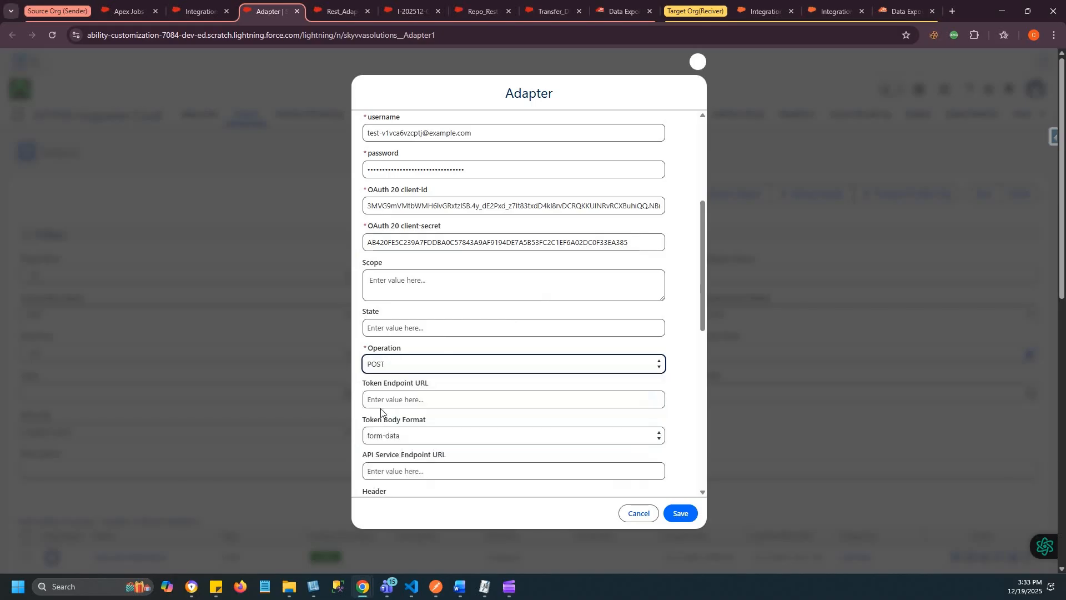
click(368, 400)
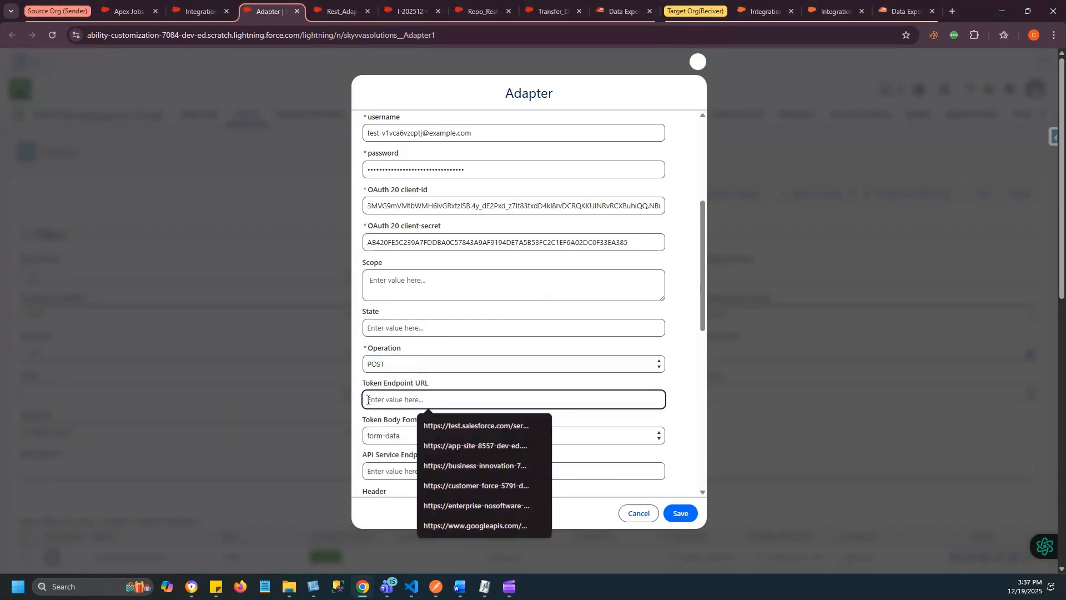
key(Down)
key(Return)
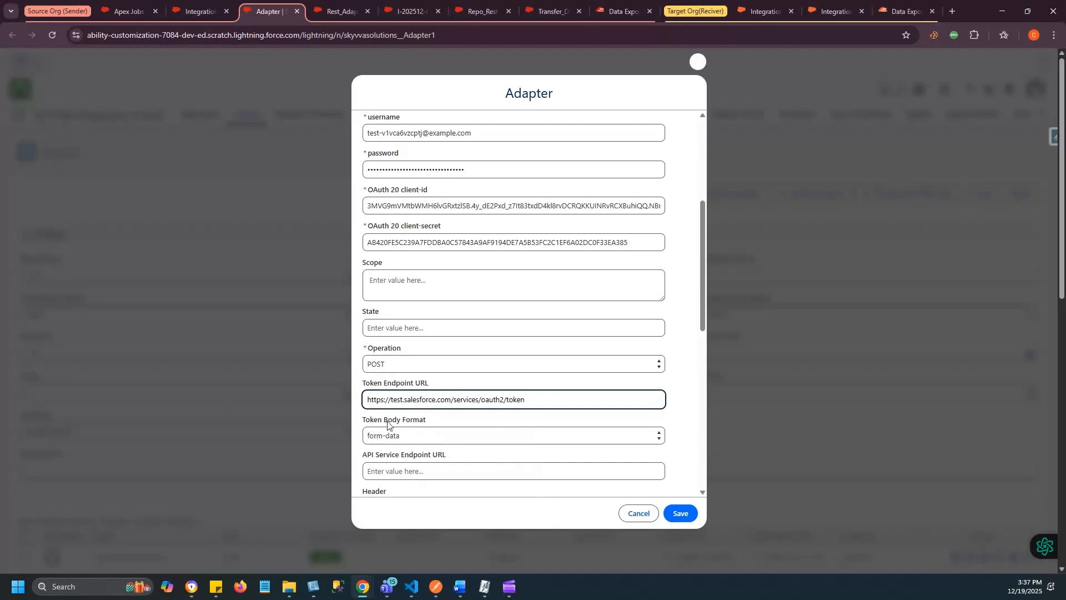
click(381, 440)
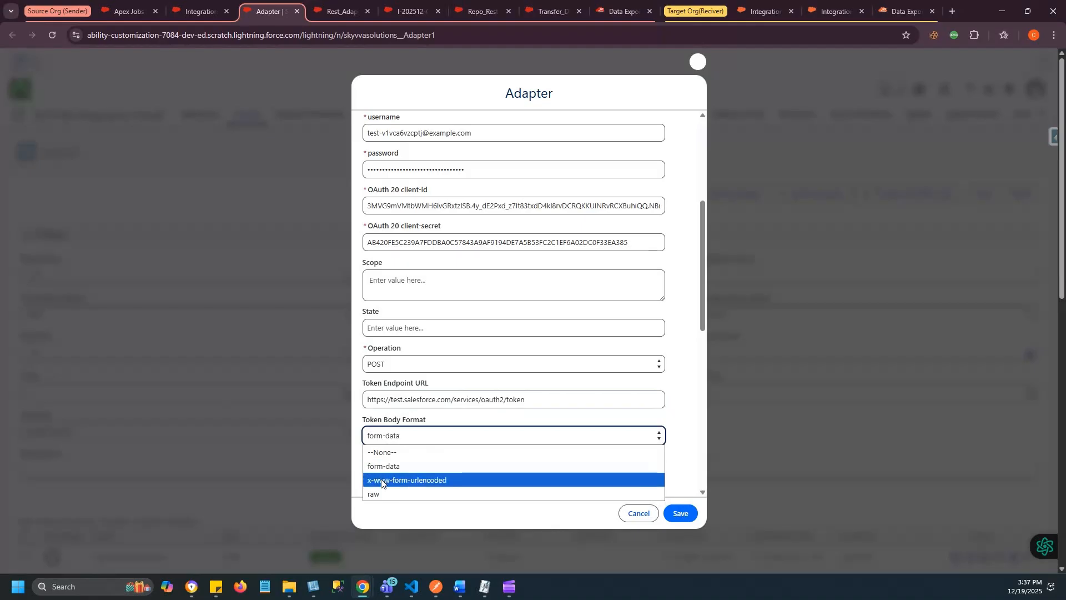
click(419, 480)
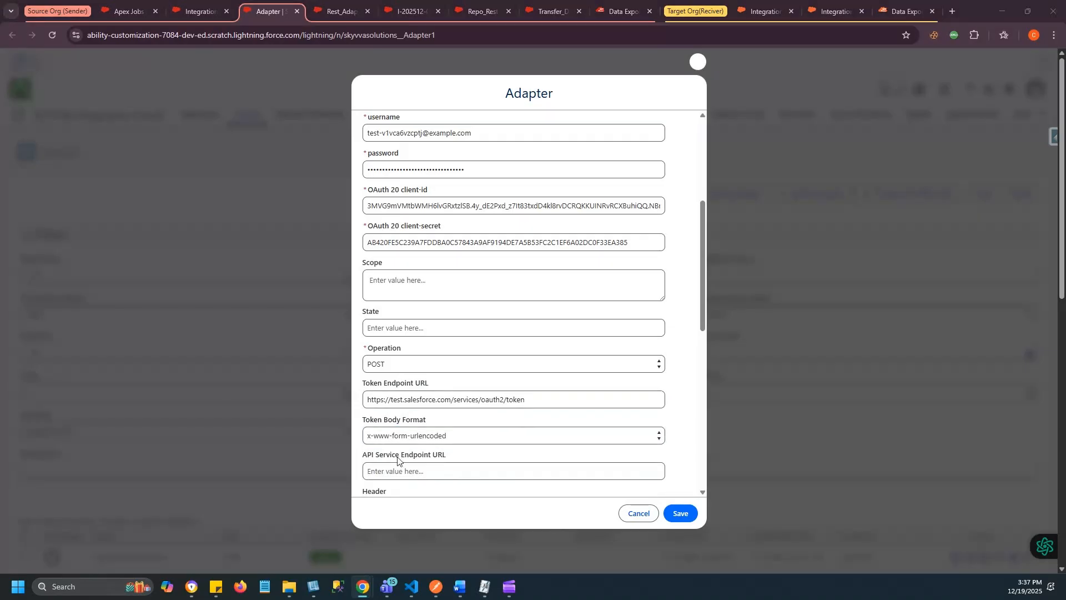
click(373, 472)
text(https://app-site-8557-dev-ed.scratch.my.salesforce.com)
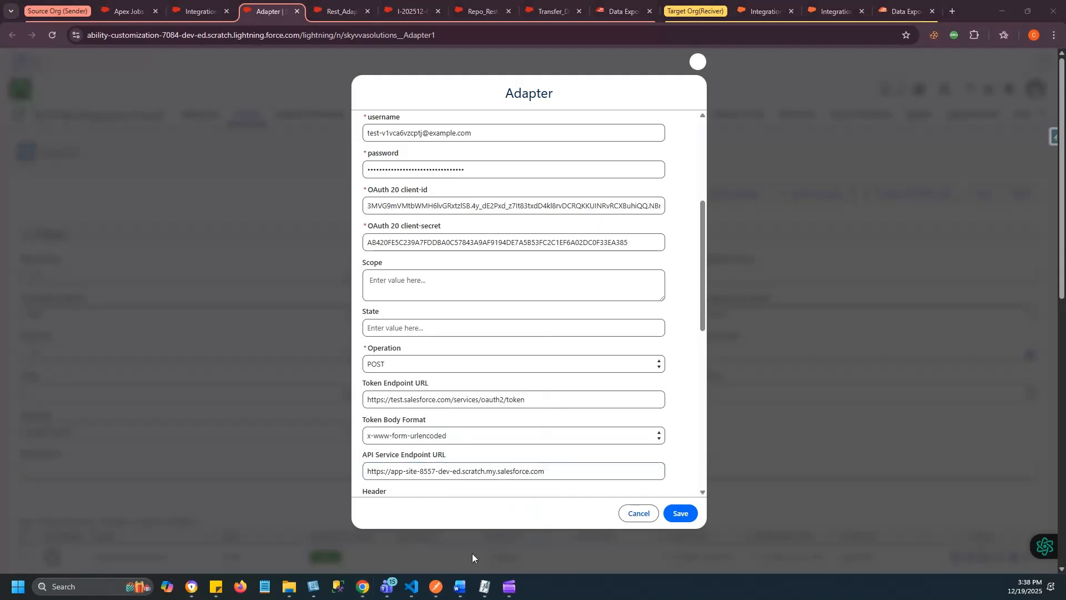
click(472, 553)
- Set the REST URL path parameter to /services/apexrest/skyvvasolutions/V4/integrate and the query parameter to integration=Integration_Target_Org&interface=Recive_Data form Sender_Org&mode=synchronous&response-format=json&request-format=json
scroll(593, 406, down, 2)
click(374, 442)
text(/services/apexrest/skyvvasolutions/V4/integrate)
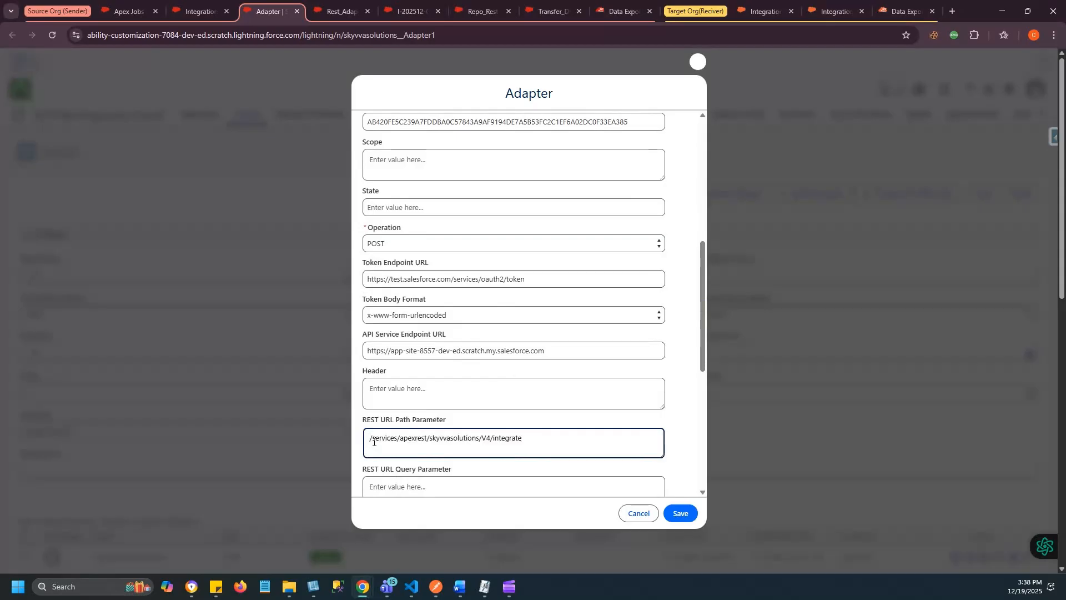
scroll(463, 440, down, 1)
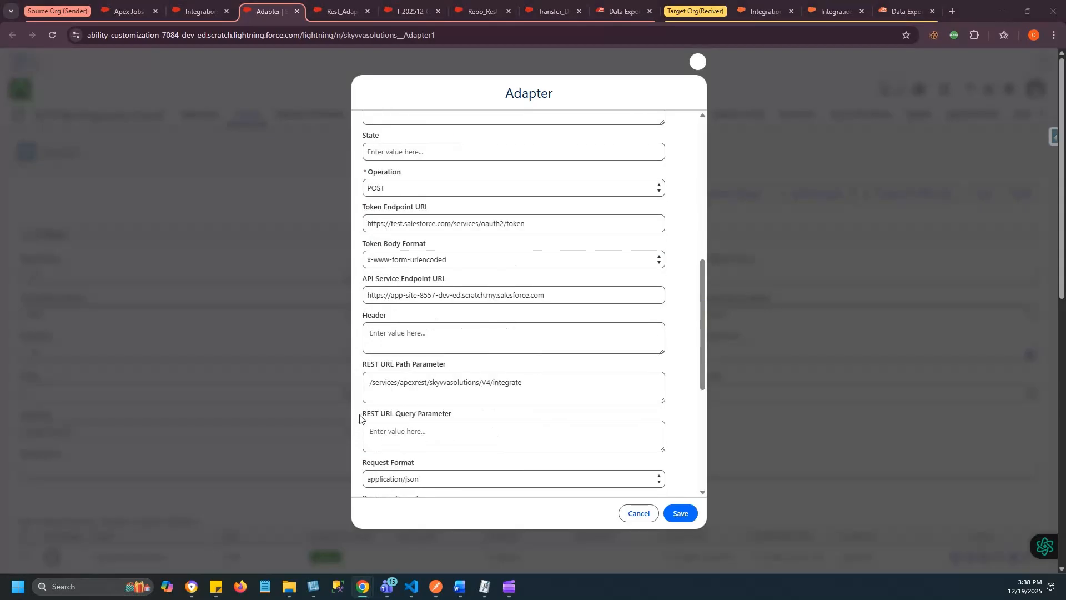
click(392, 433)
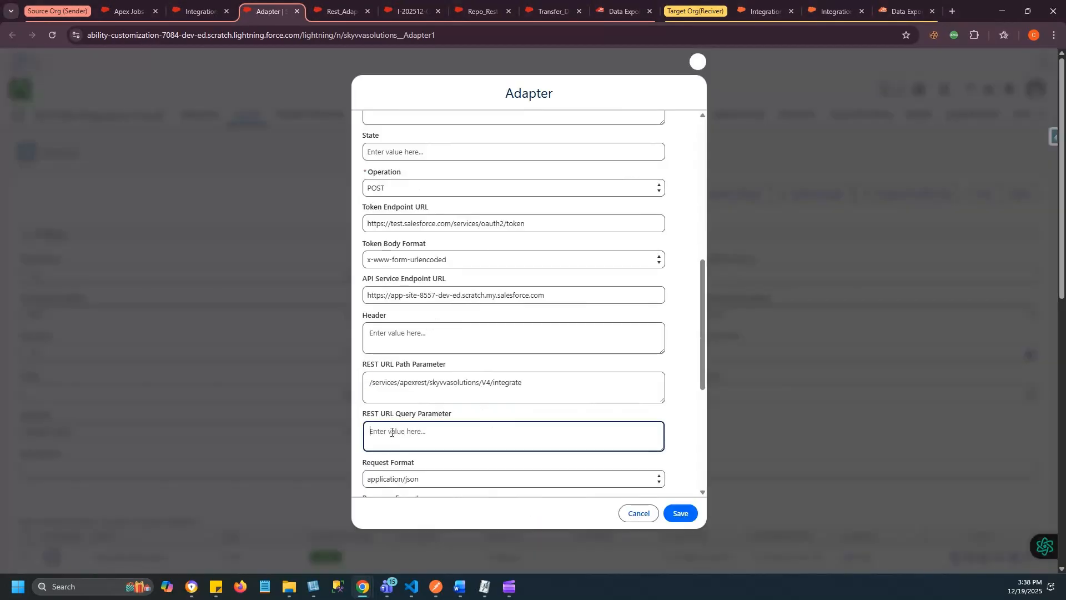
text(integration=Integration_Target_Org&interface=Recive_Data form Sender_Org&mode=synchronous&response-format=json&request-format=json)
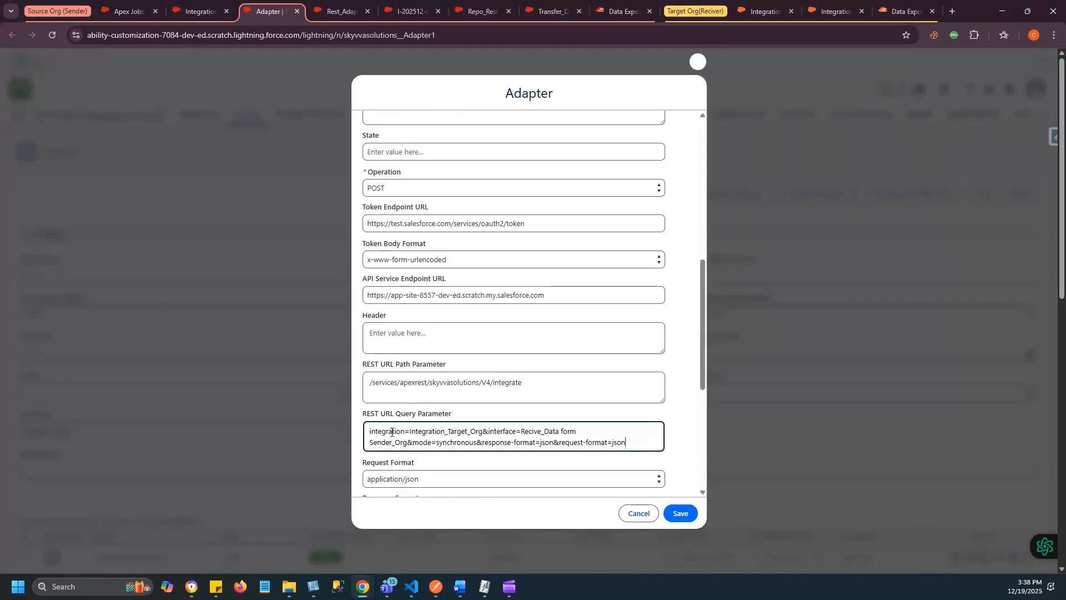
- Choose application/json for both the adapter's request format and response format, and save the adapter
scroll(391, 431, down, 2)
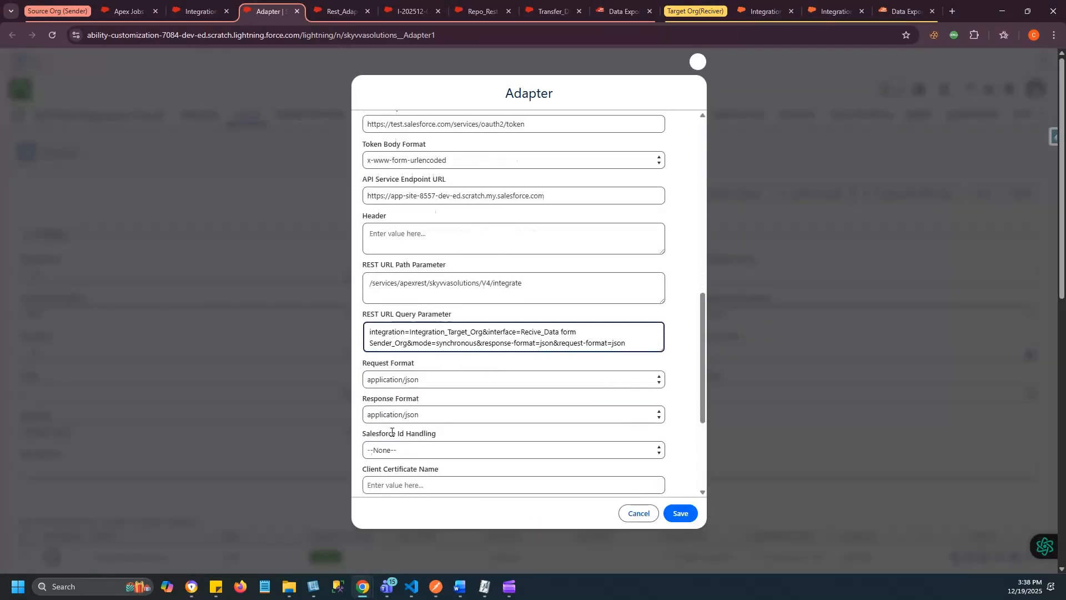
click(385, 371)
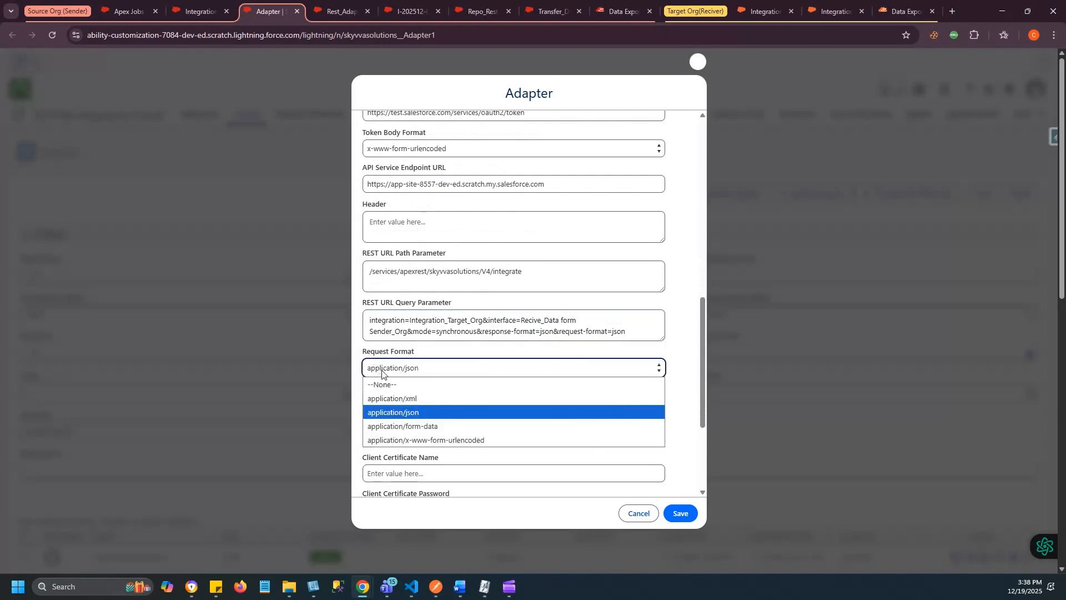
click(401, 414)
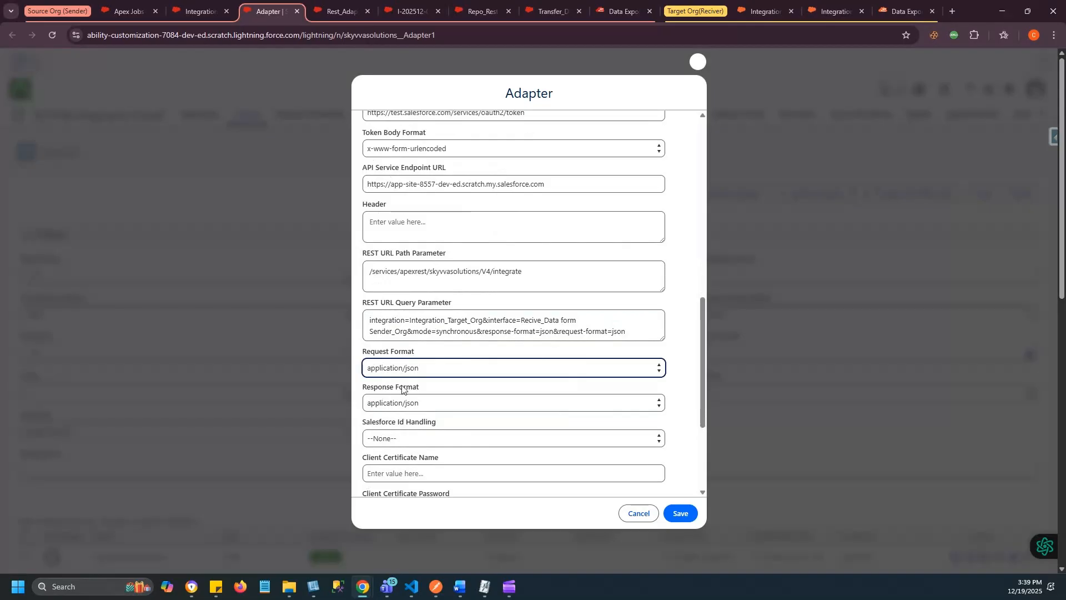
click(384, 405)
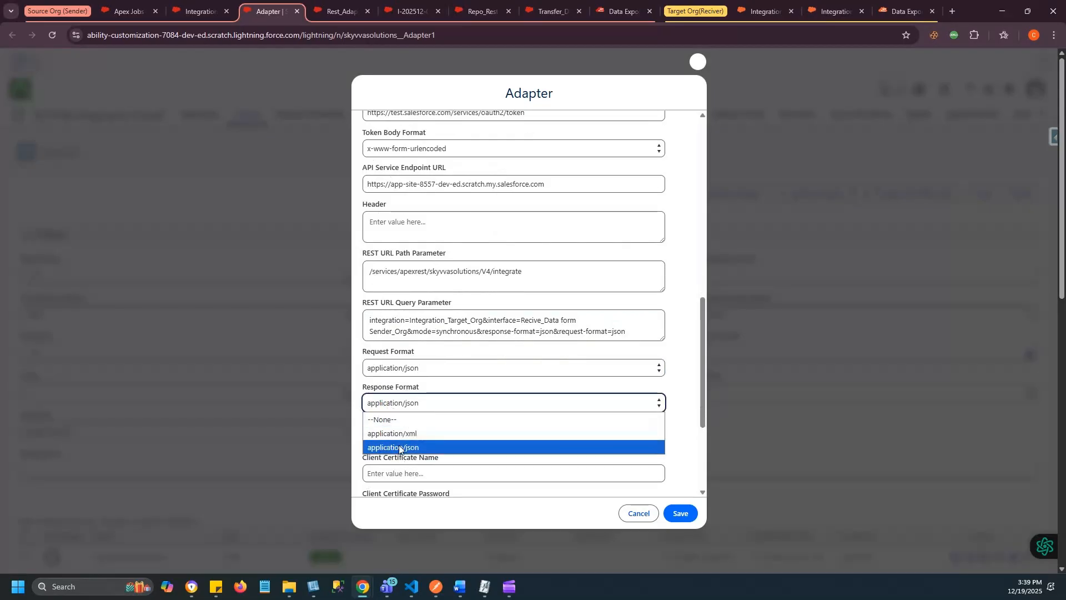
click(399, 450)
scroll(407, 454, down, 3)
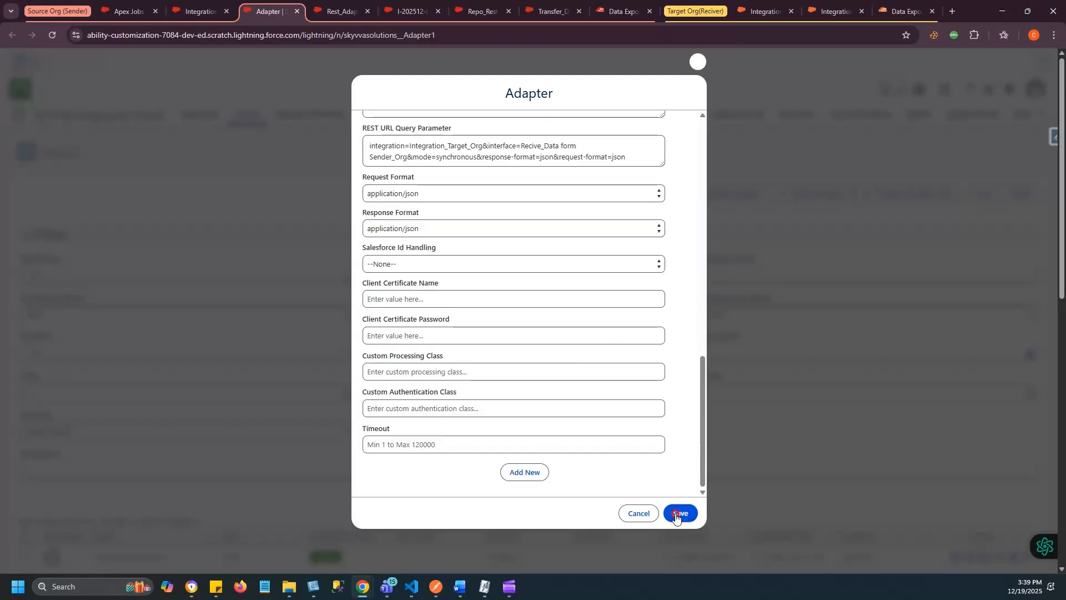
click(680, 513)
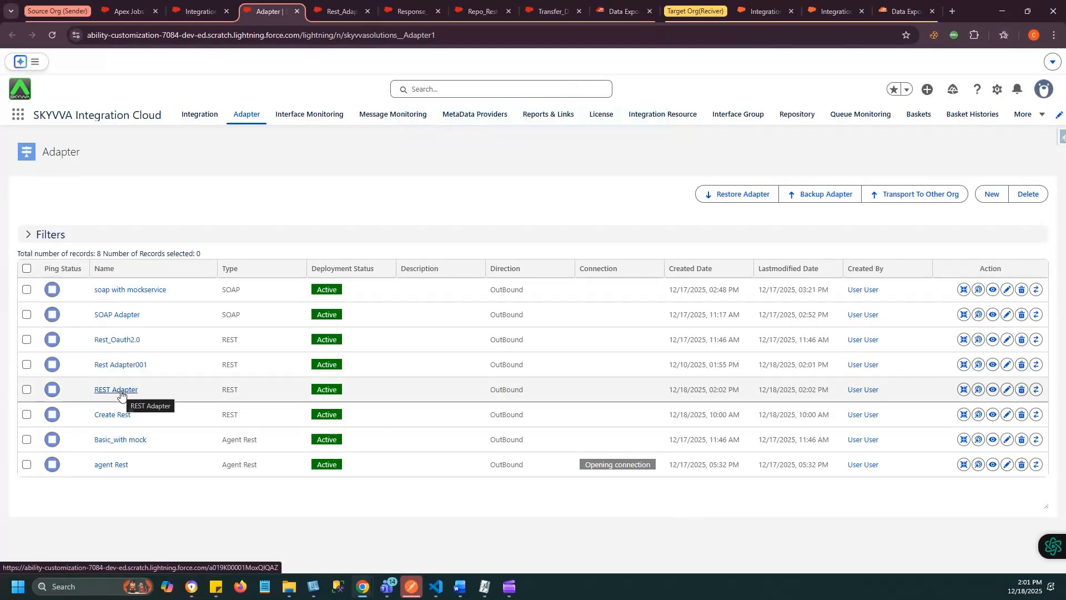
- Open the REST Adapter record, ping its connection and dismiss the ping result
click(121, 391)
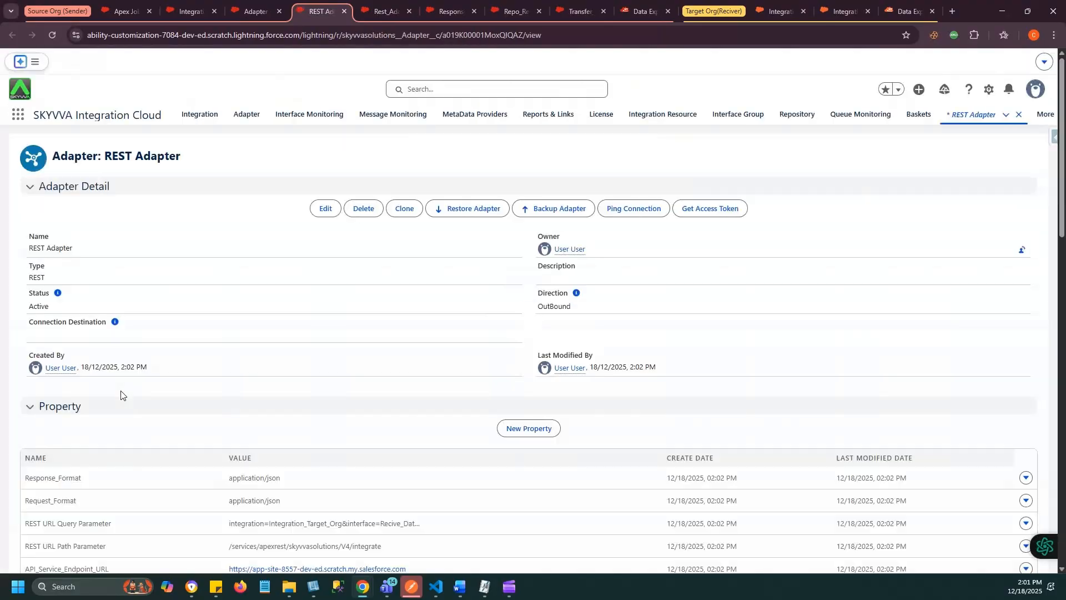
click(619, 210)
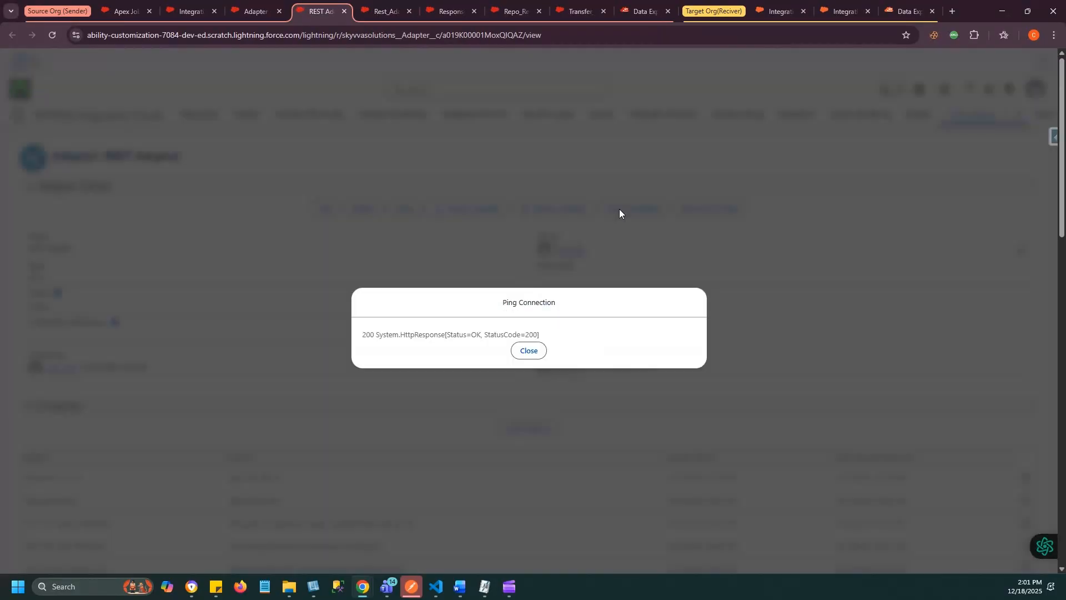
click(529, 351)
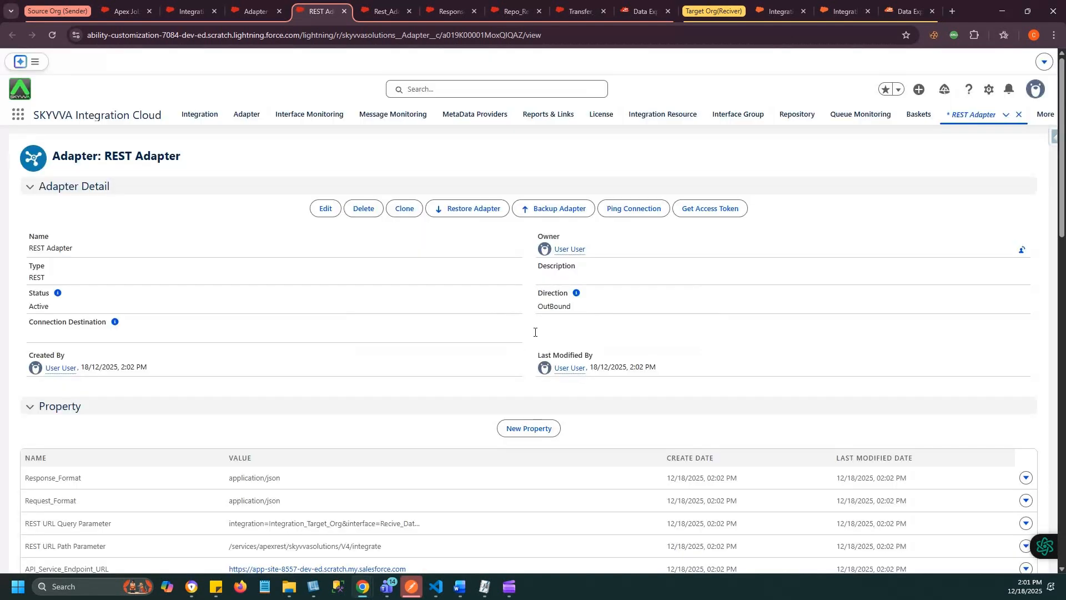
- Retrieve the adapter's OAuth access token, then reload the record and check its property list for the token
click(697, 216)
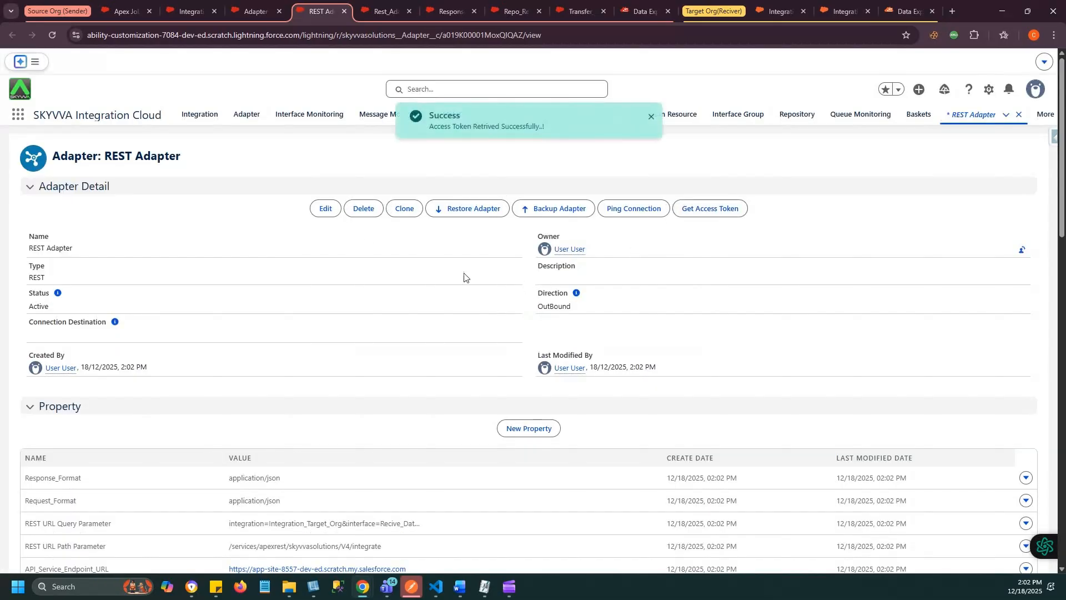
scroll(178, 387, down, 7)
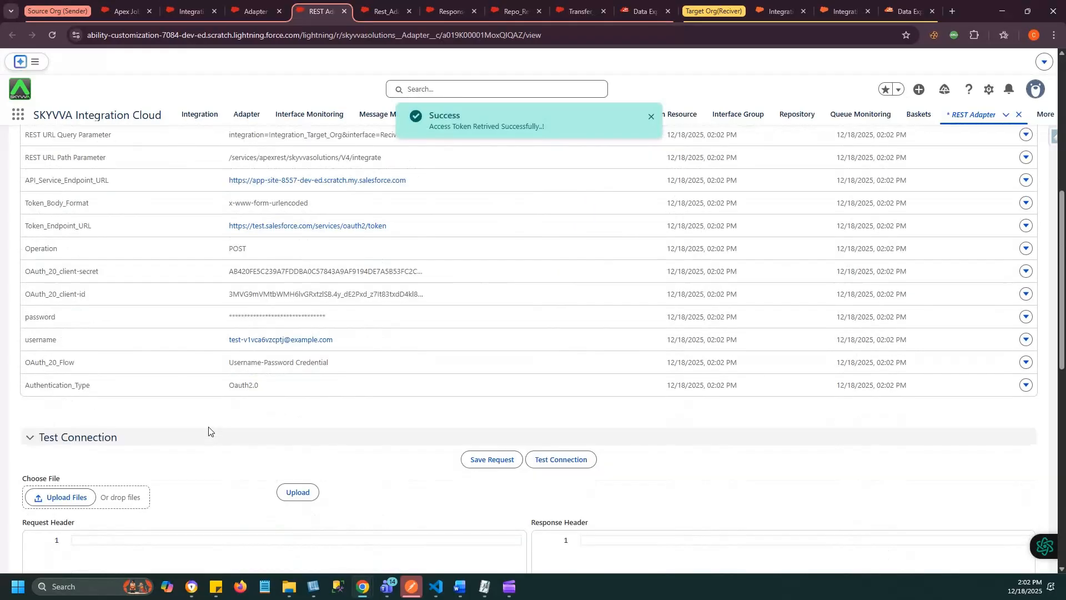
click(52, 35)
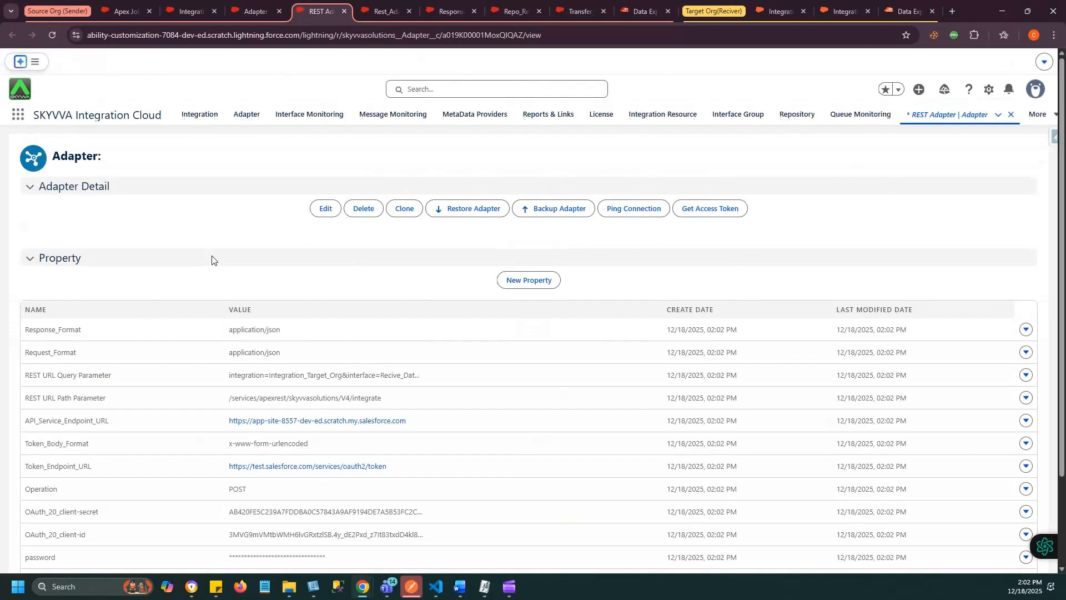
scroll(214, 307, down, 8)
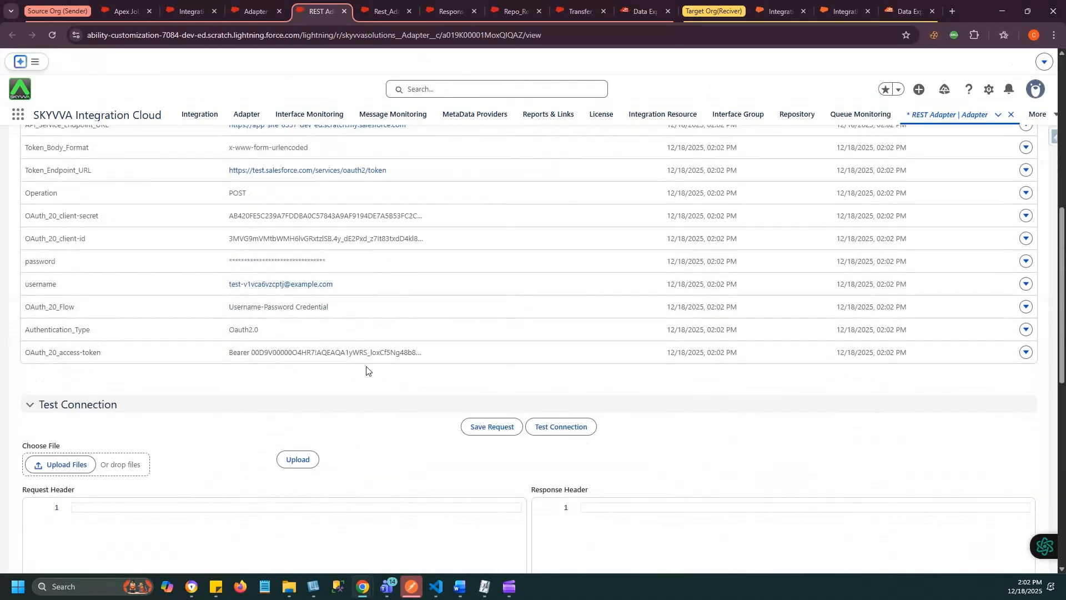
scroll(366, 370, down, 4)
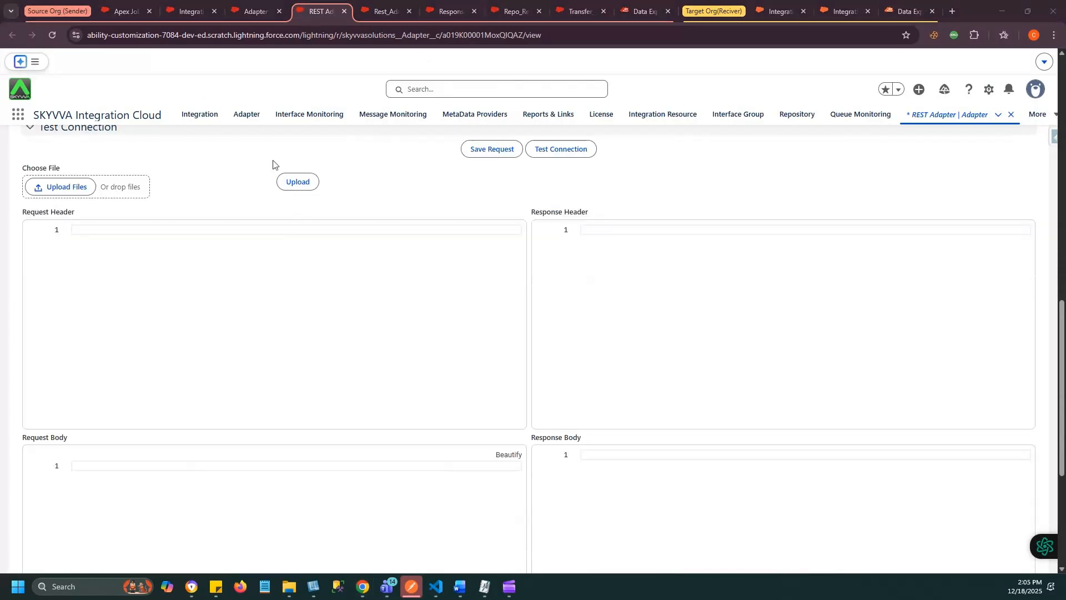
- Assign REST Adapter to the Transfer_Data to Target_Org interface in the Rest_Adapter_Salesforce integration and save the change
click(381, 12)
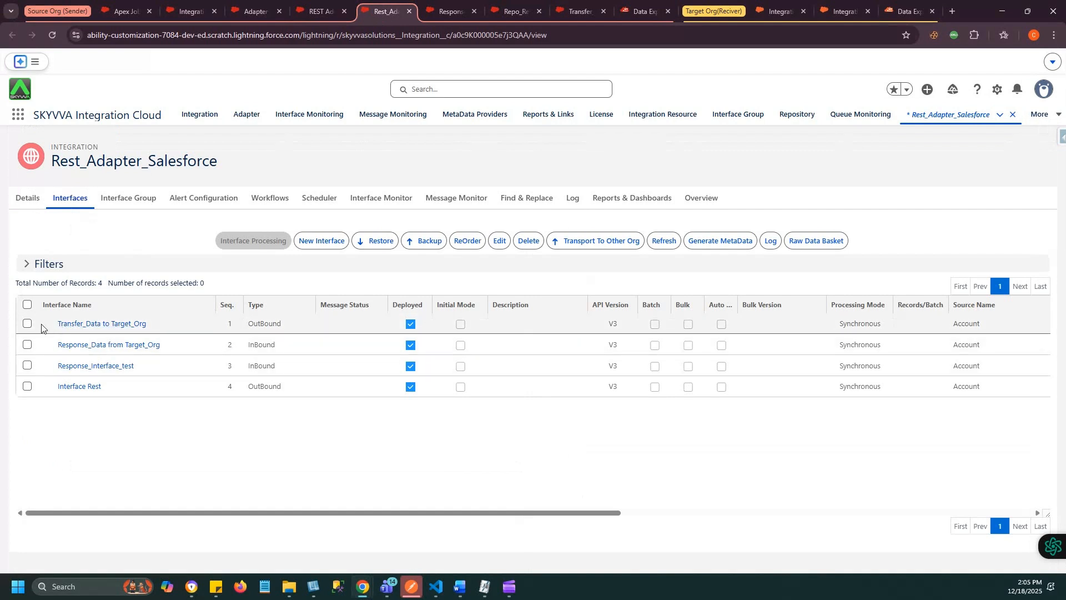
click(28, 323)
click(500, 240)
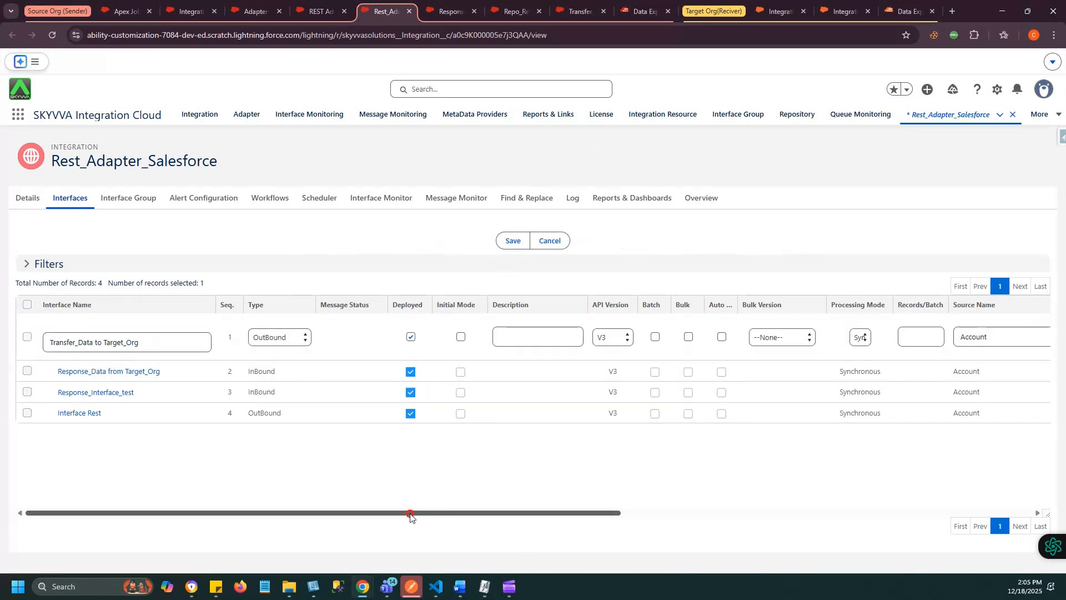
drag(410, 515, 618, 513)
click(730, 338)
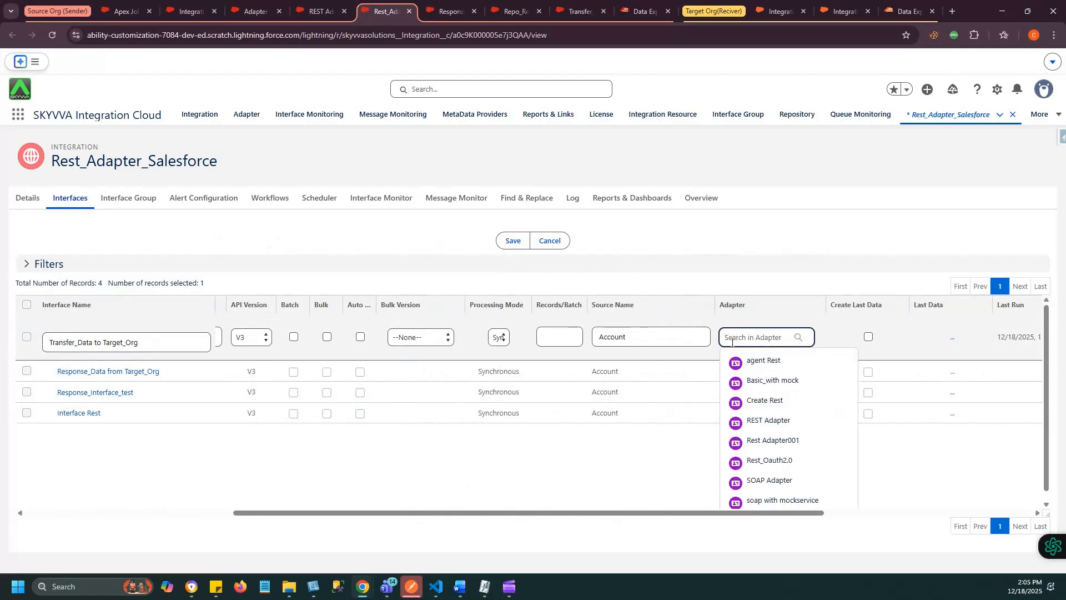
text(res)
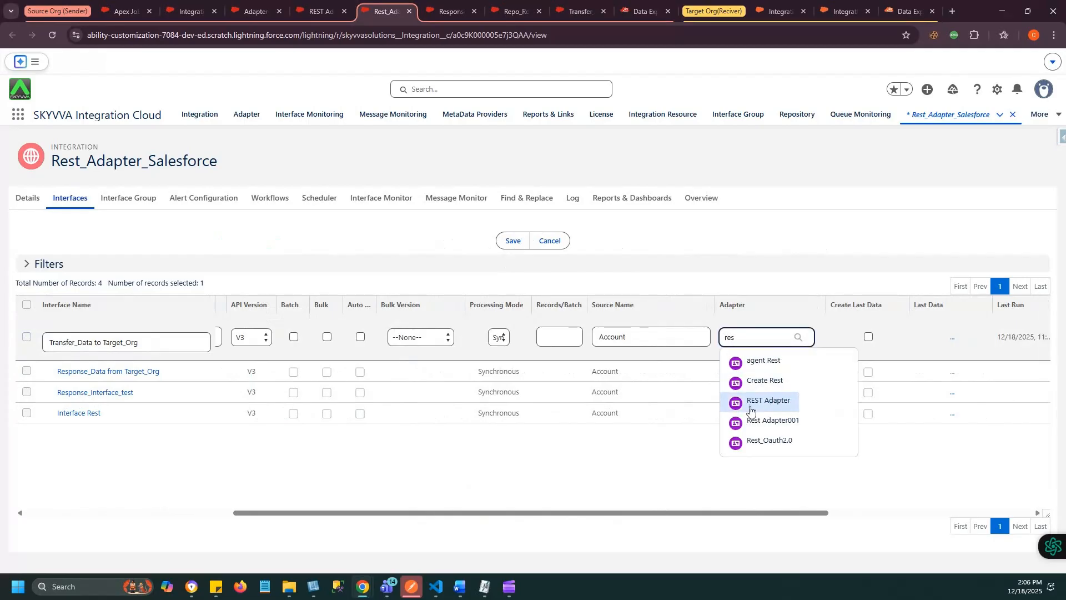
click(775, 401)
click(513, 240)
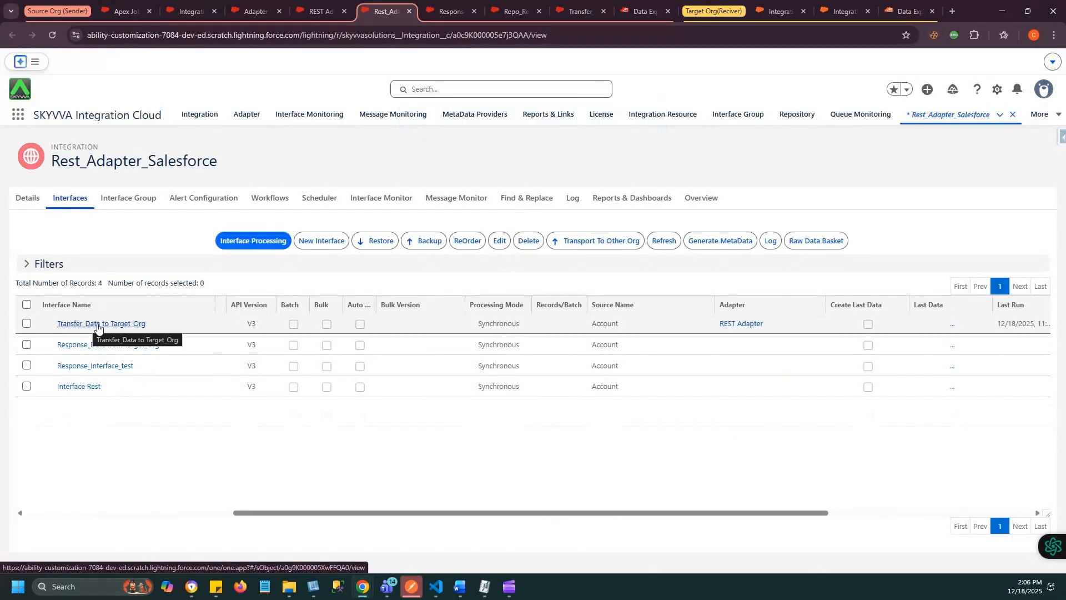
- Test the mapping of the Transfer_Data to Target_Org interface by querying the accounts and executing it for the second record
click(97, 325)
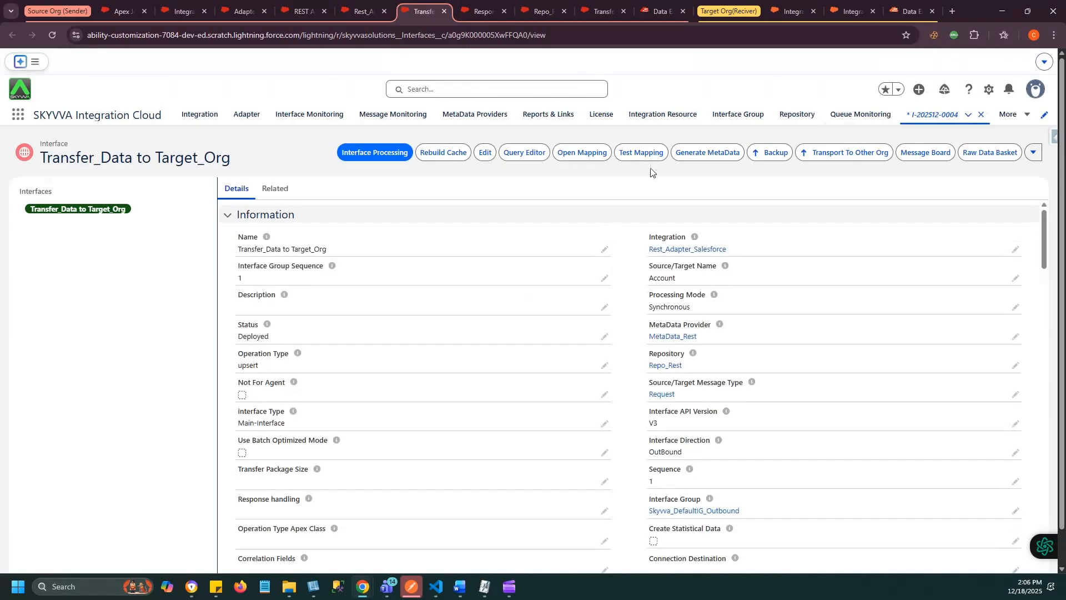
click(645, 155)
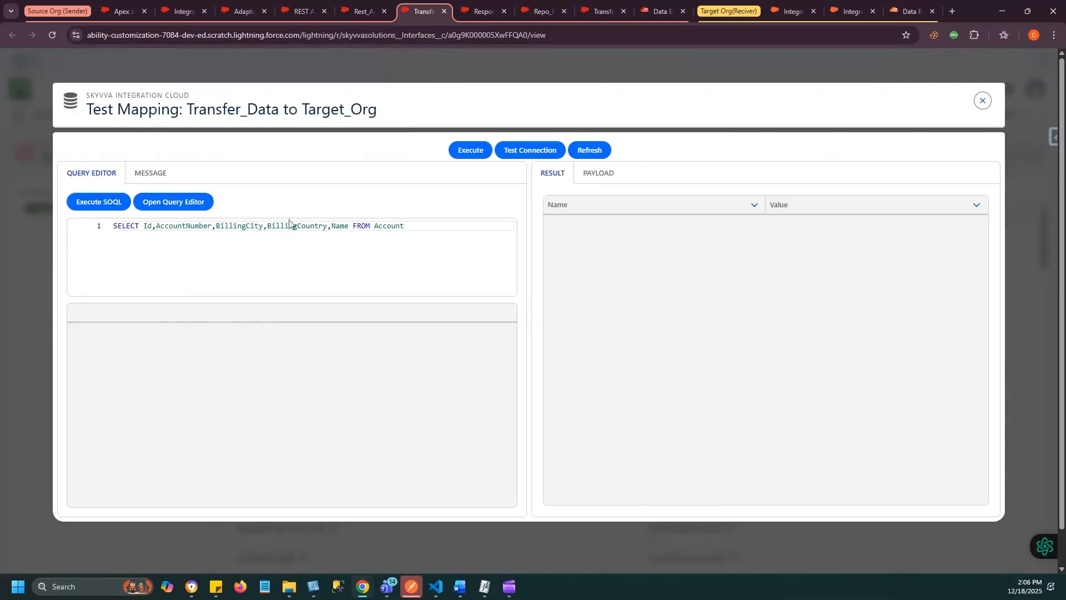
click(89, 205)
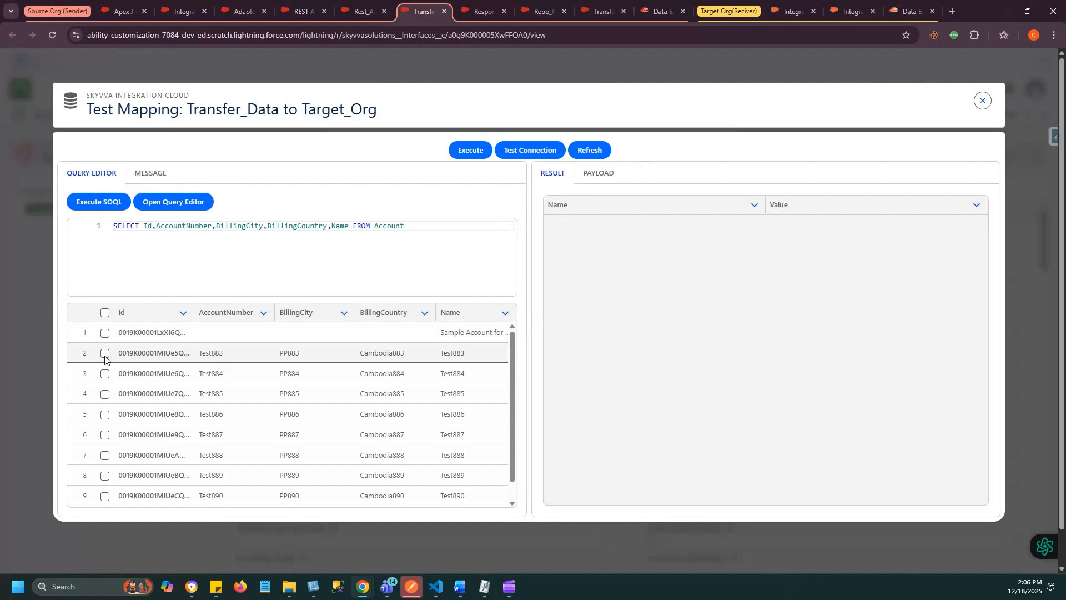
click(105, 354)
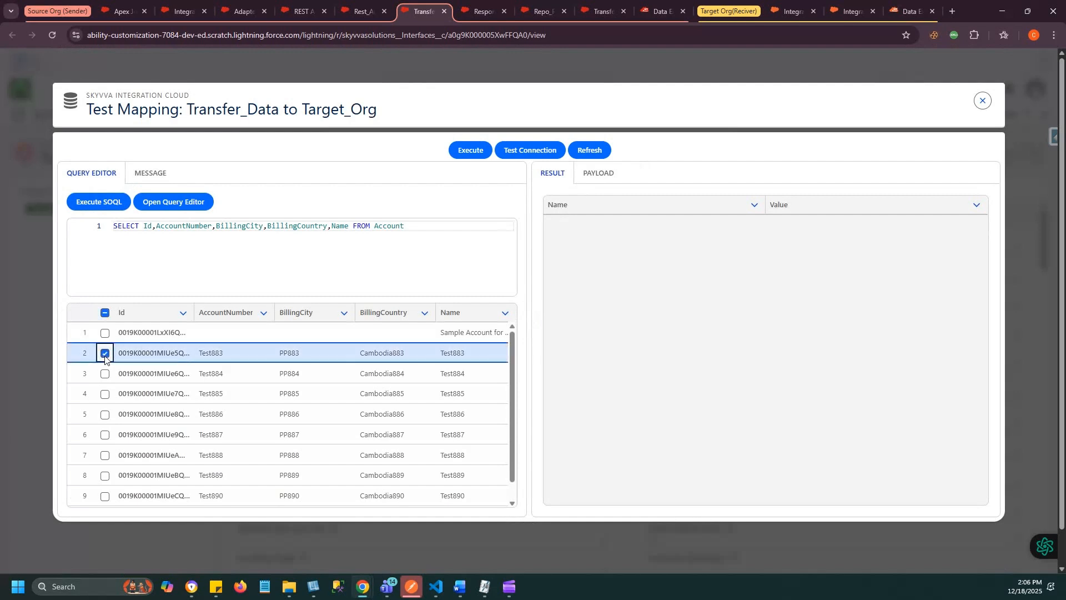
click(479, 151)
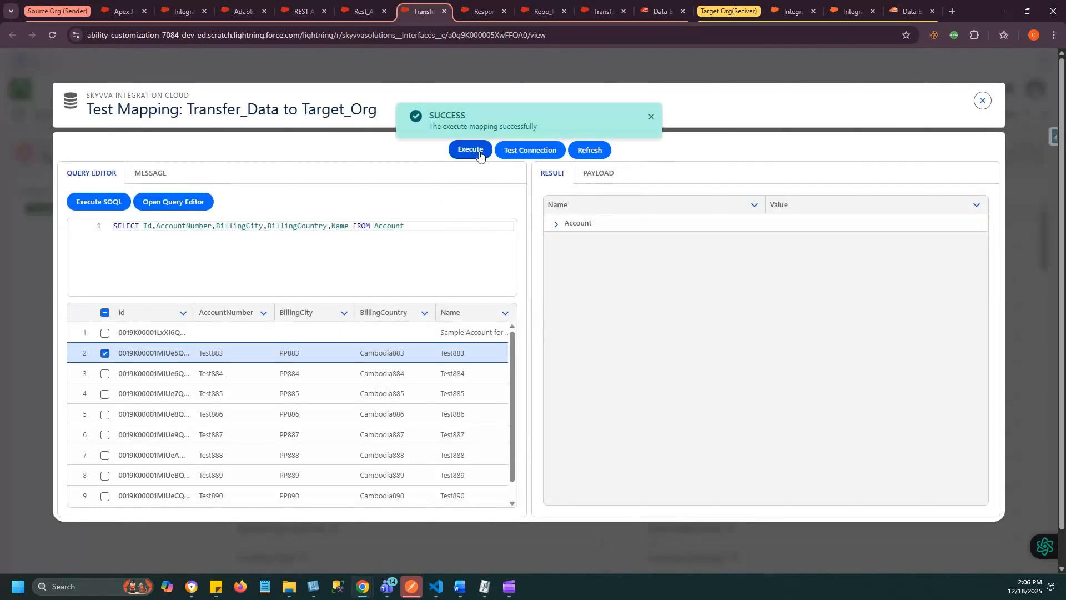
- Copy the generated JSON payload from the mapping test into the request body of REST Adapter's connection test
click(600, 173)
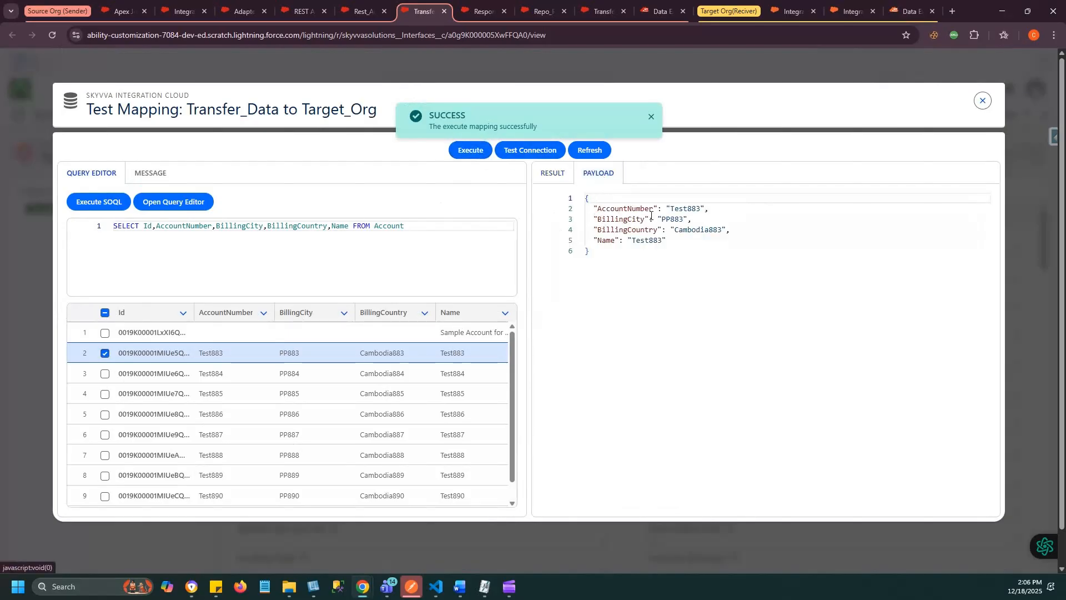
click(626, 207)
key(ctrl+a)
key(ctrl+c)
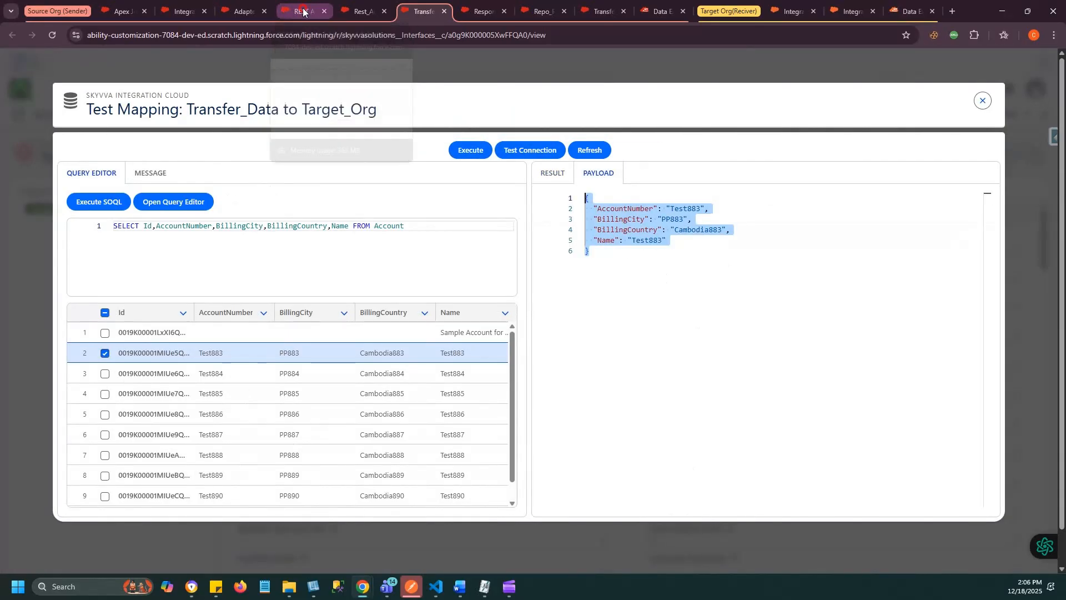
click(303, 11)
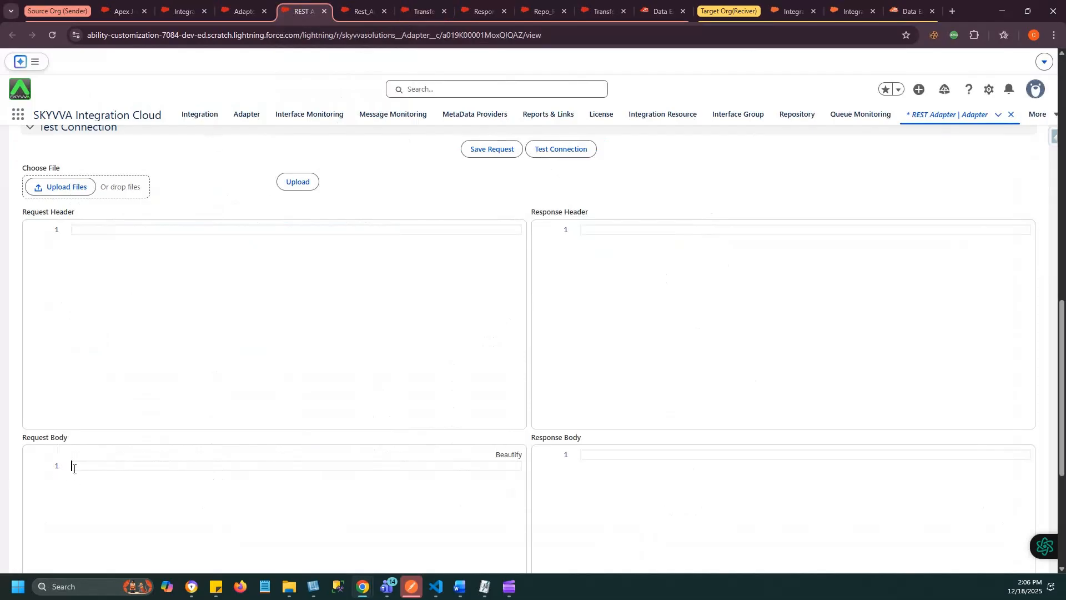
key(ctrl+v)
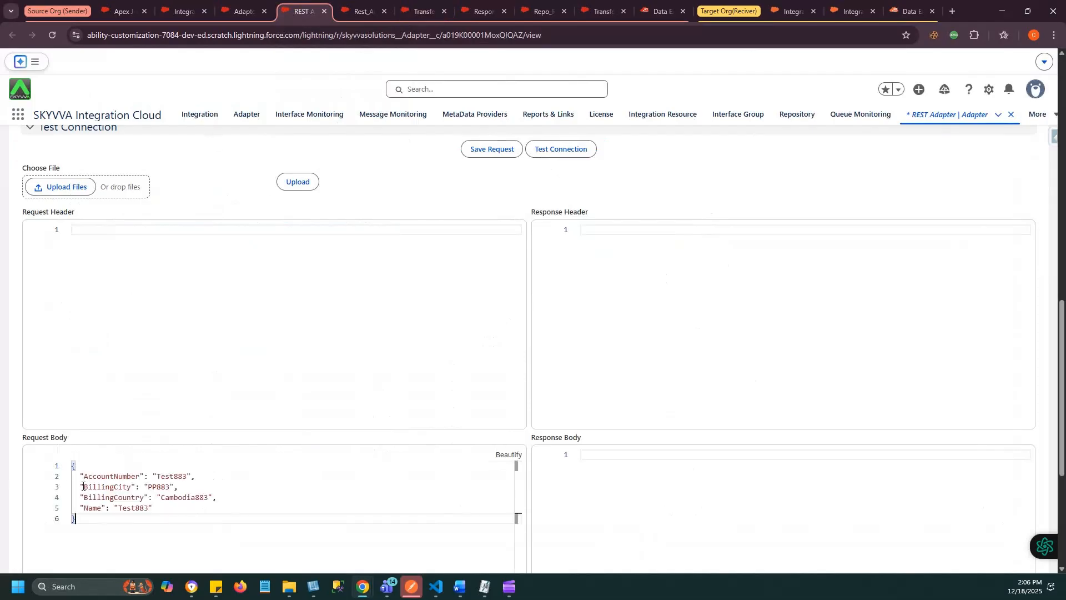
- Run REST Adapter's connection test with the account payload, check the response body, and save the request
click(549, 151)
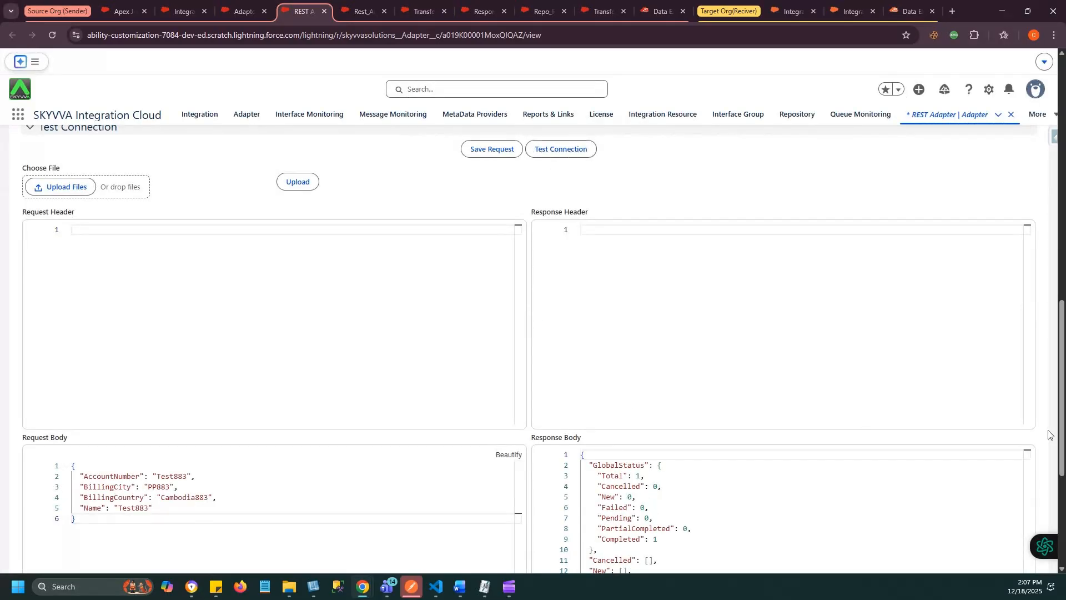
drag(1061, 309, 1062, 412)
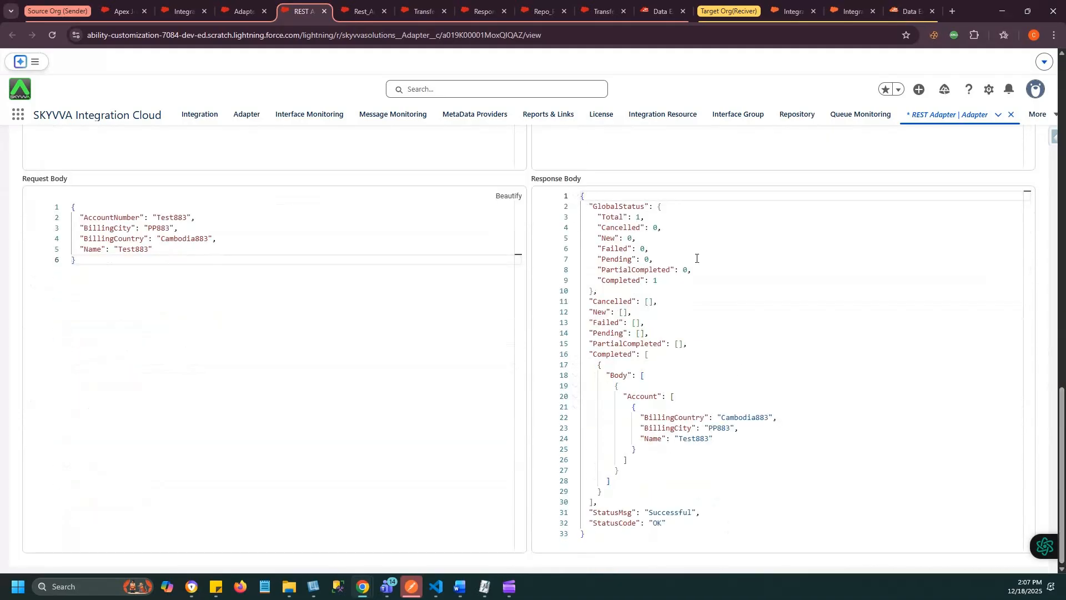
scroll(613, 523, up, 5)
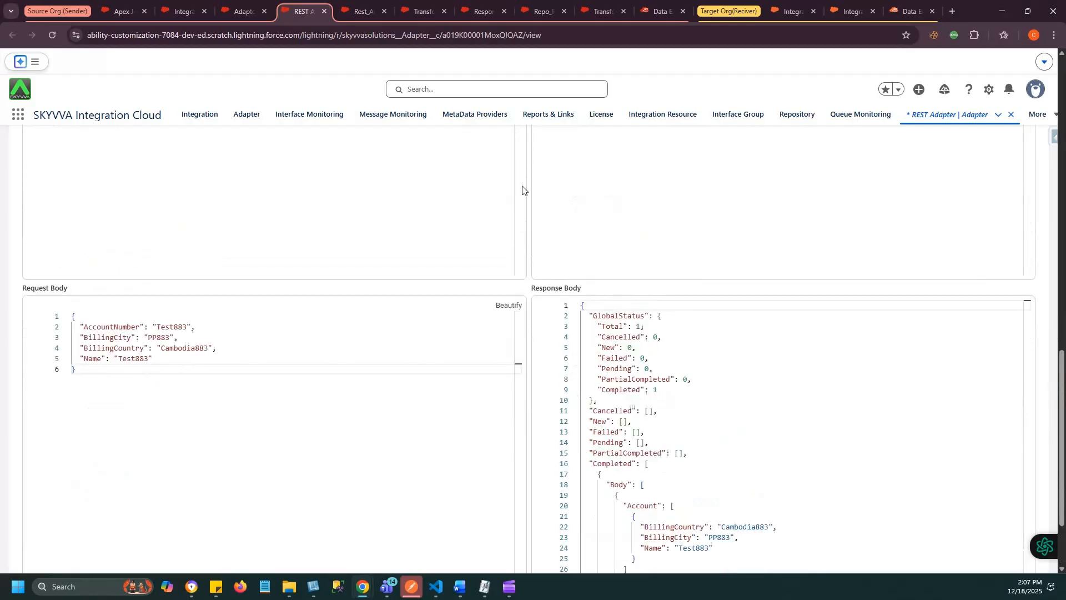
click(491, 139)
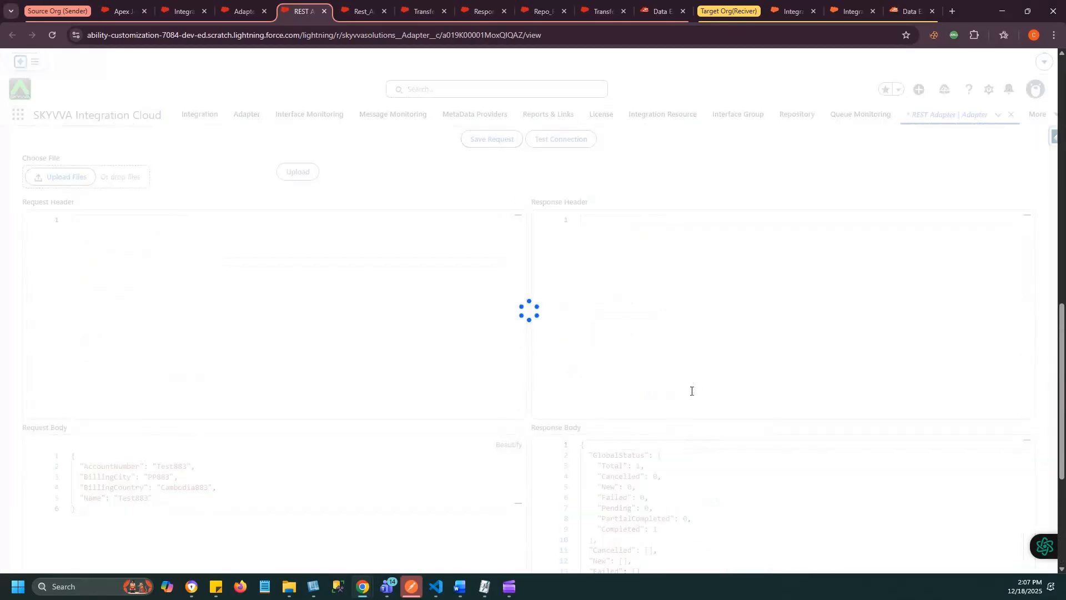
- Copy the entire JSON response body of the test, and inspect the Response structure of Repo_Rest's REST API message type
scroll(668, 439, down, 5)
drag(591, 536, 522, 203)
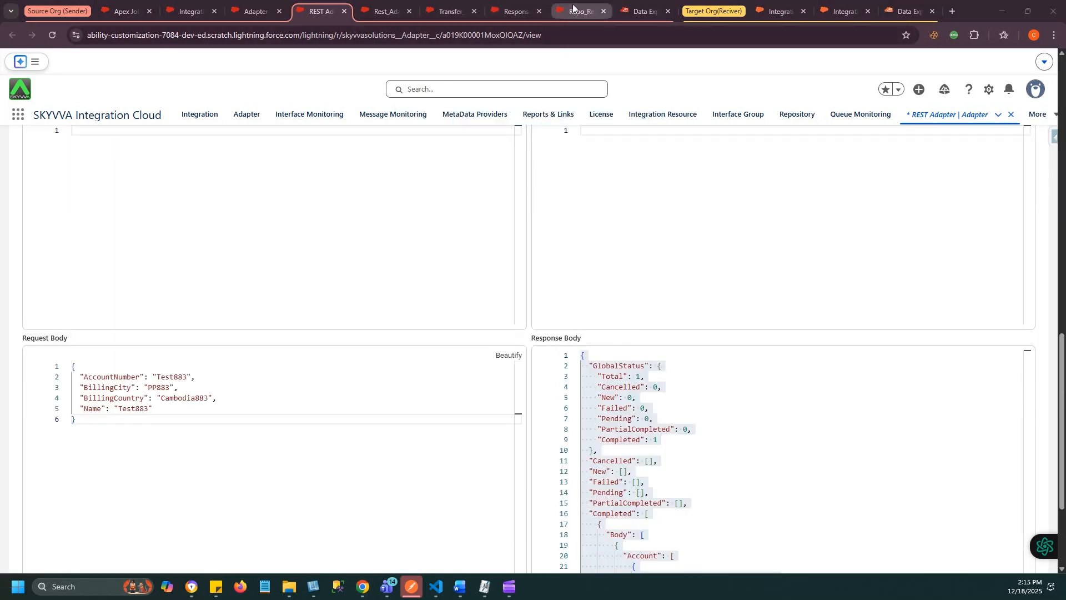
click(573, 6)
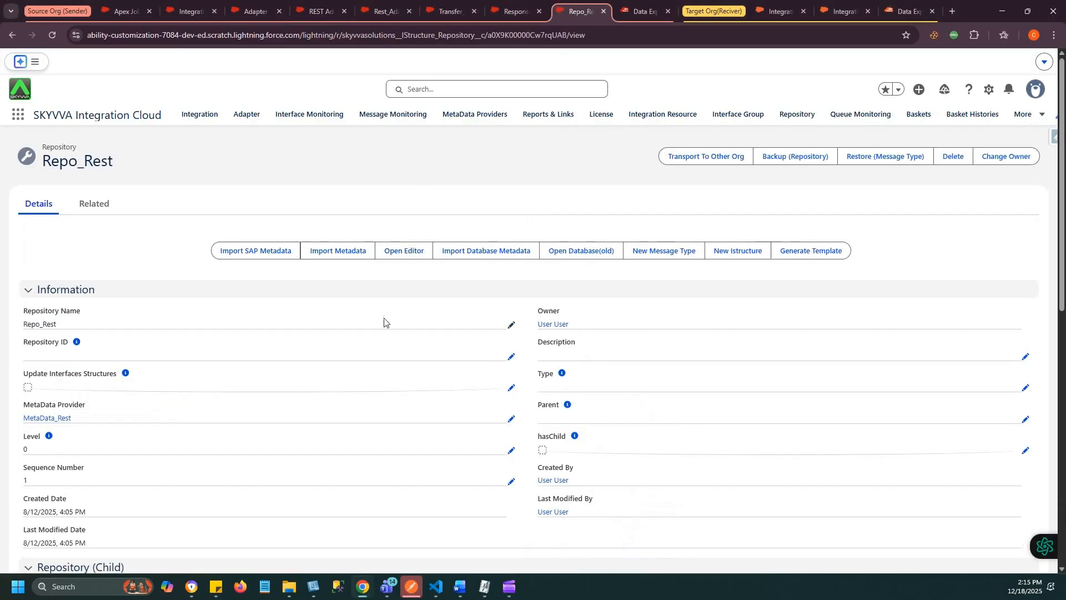
scroll(384, 319, down, 10)
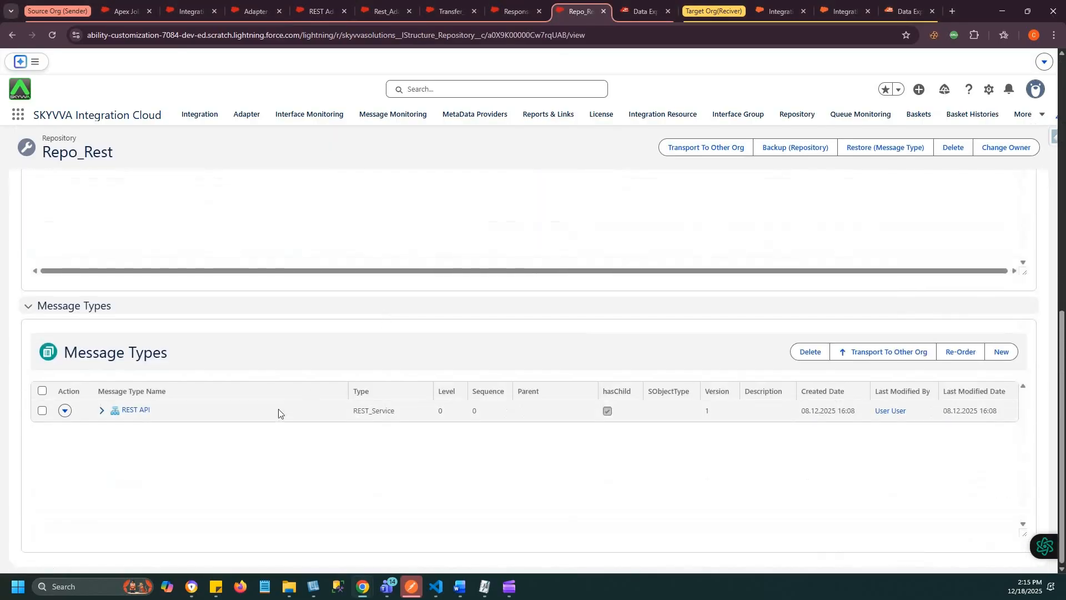
click(102, 411)
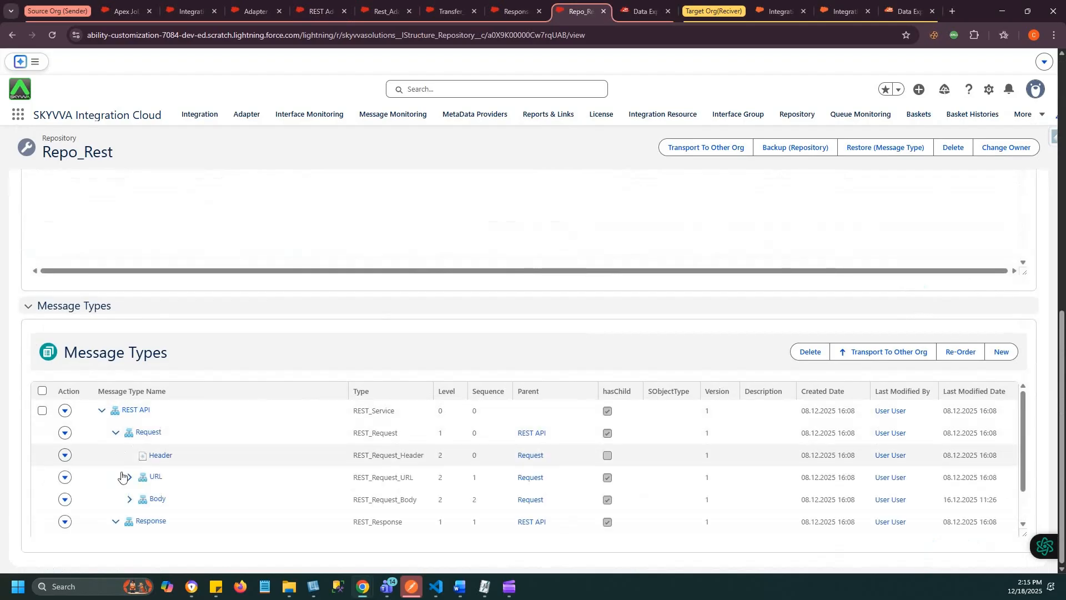
click(116, 523)
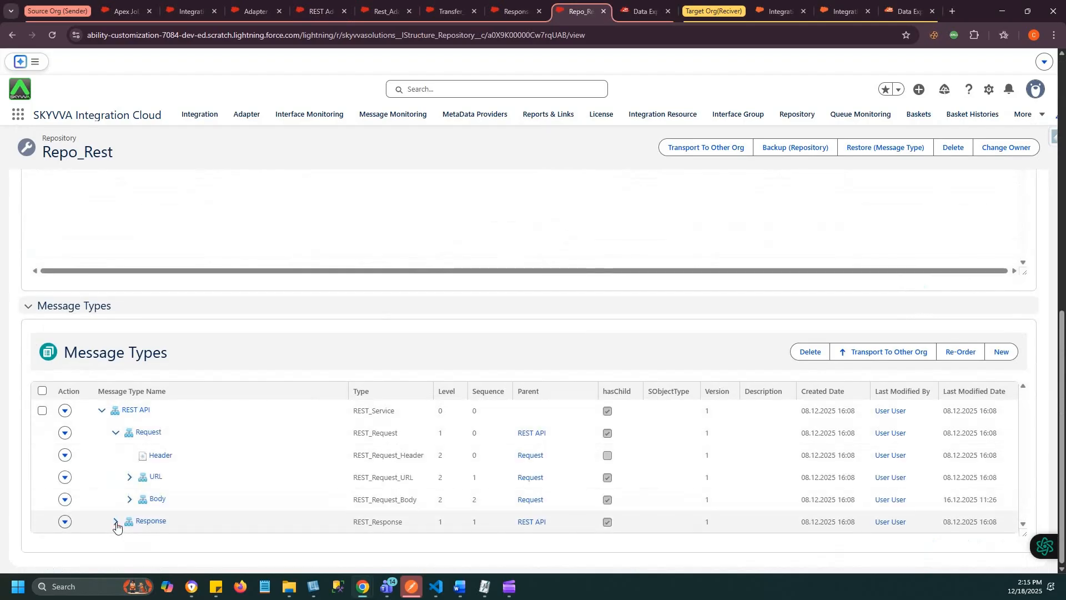
click(116, 522)
scroll(115, 526, down, 1)
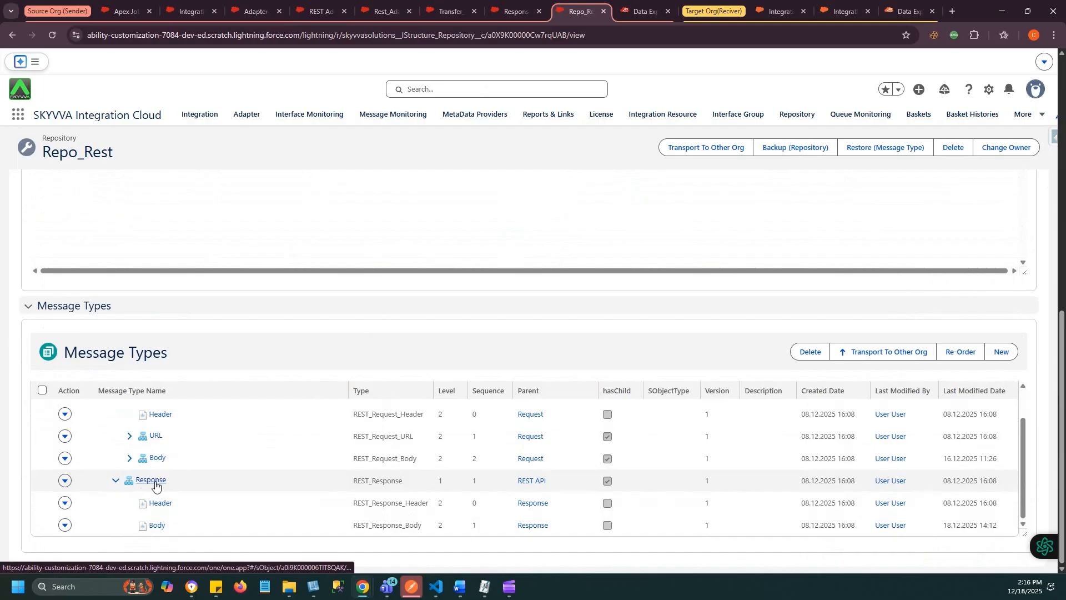
scroll(522, 254, up, 10)
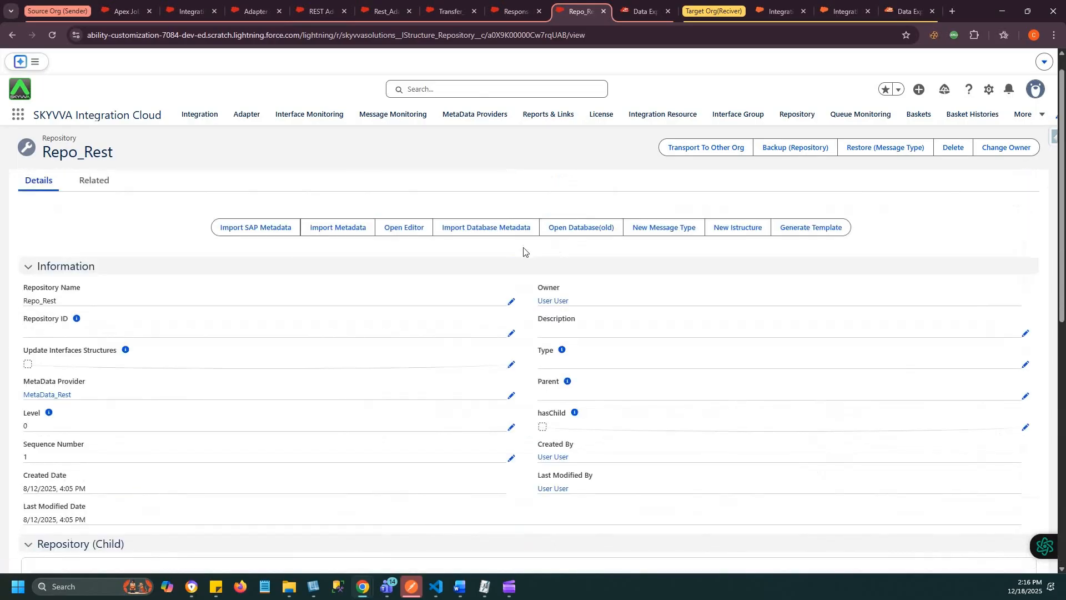
- Open Repo_Rest's metadata editor with file type JSON and supply the copied test response as the JSON format
click(401, 228)
click(404, 204)
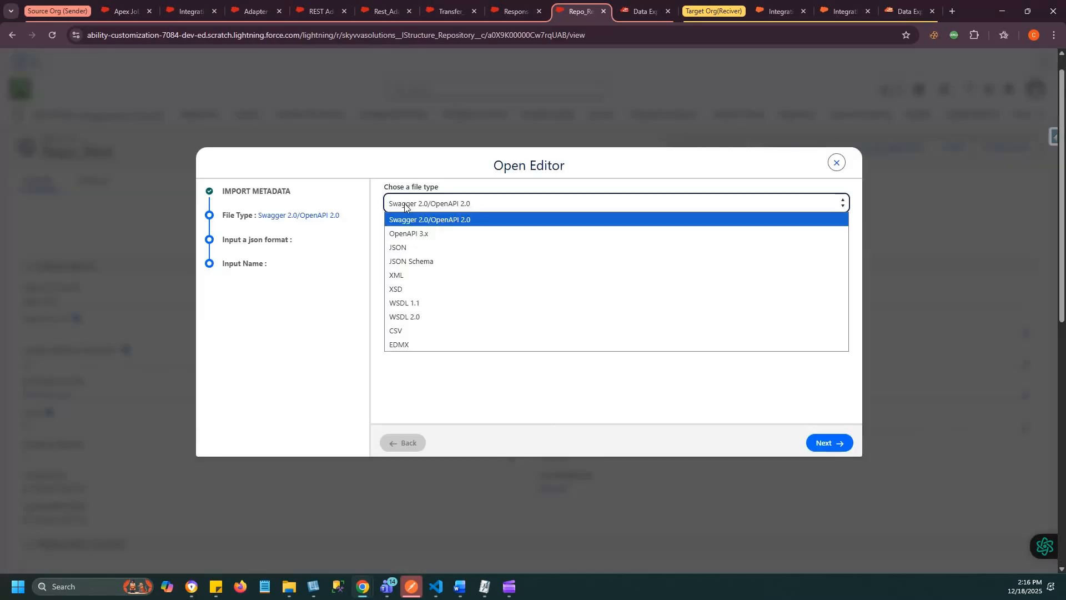
click(398, 249)
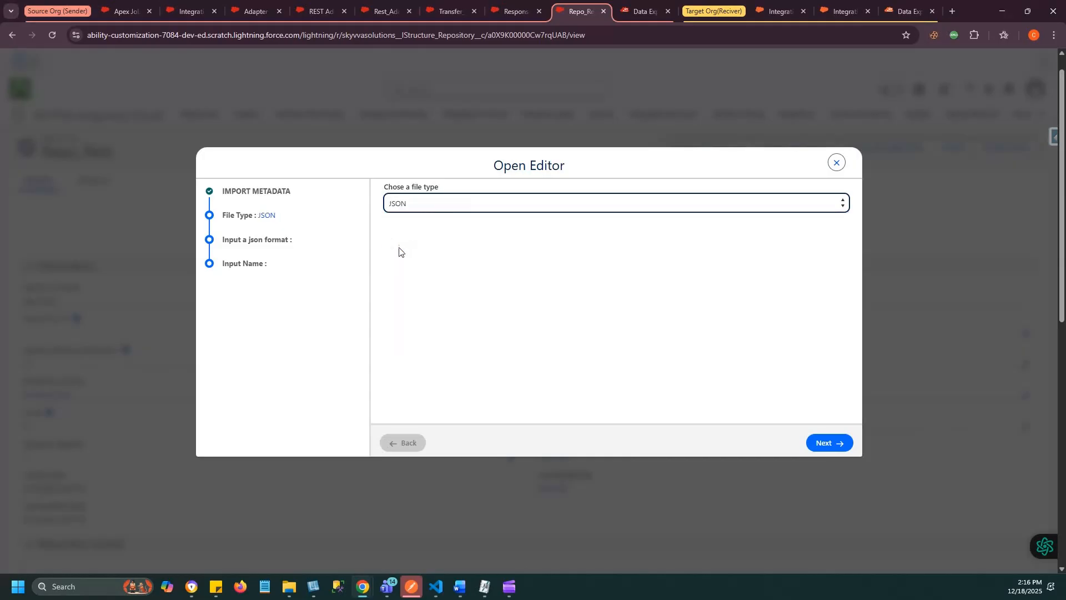
click(822, 442)
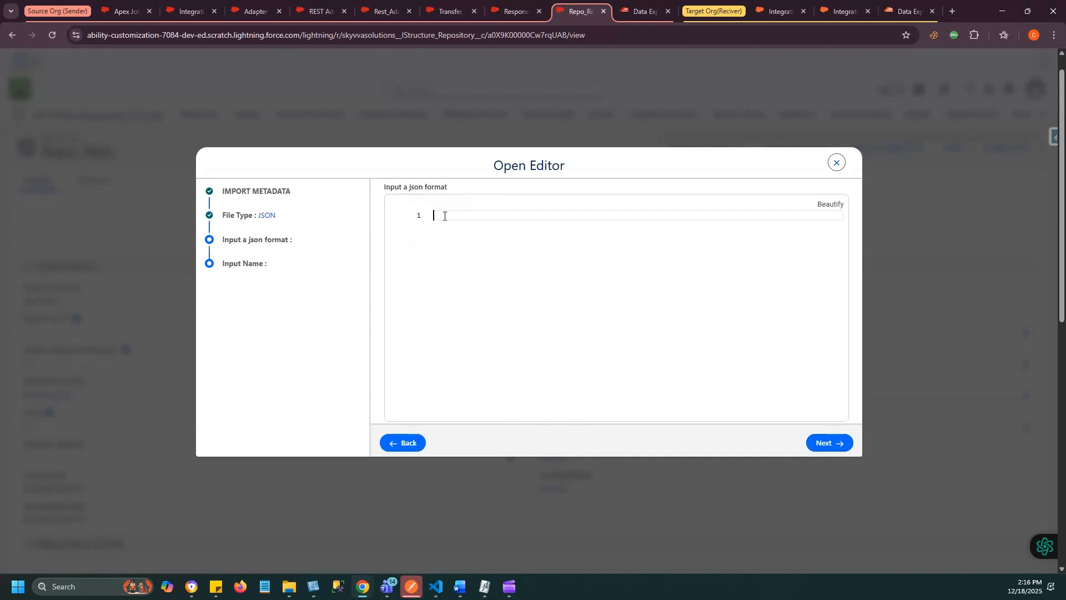
key(ctrl+v)
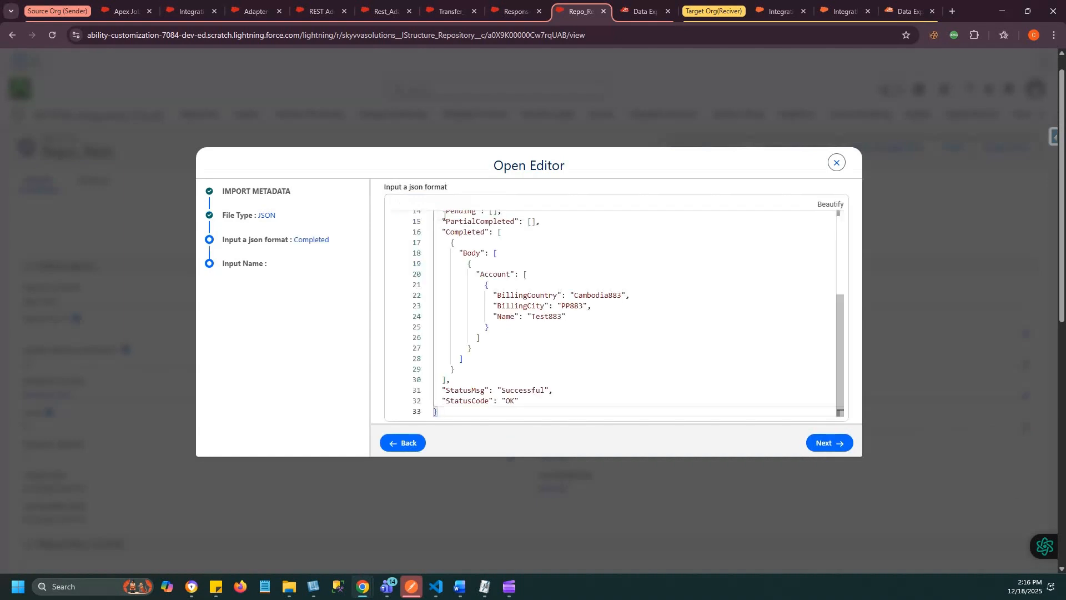
scroll(444, 217, up, 5)
click(829, 443)
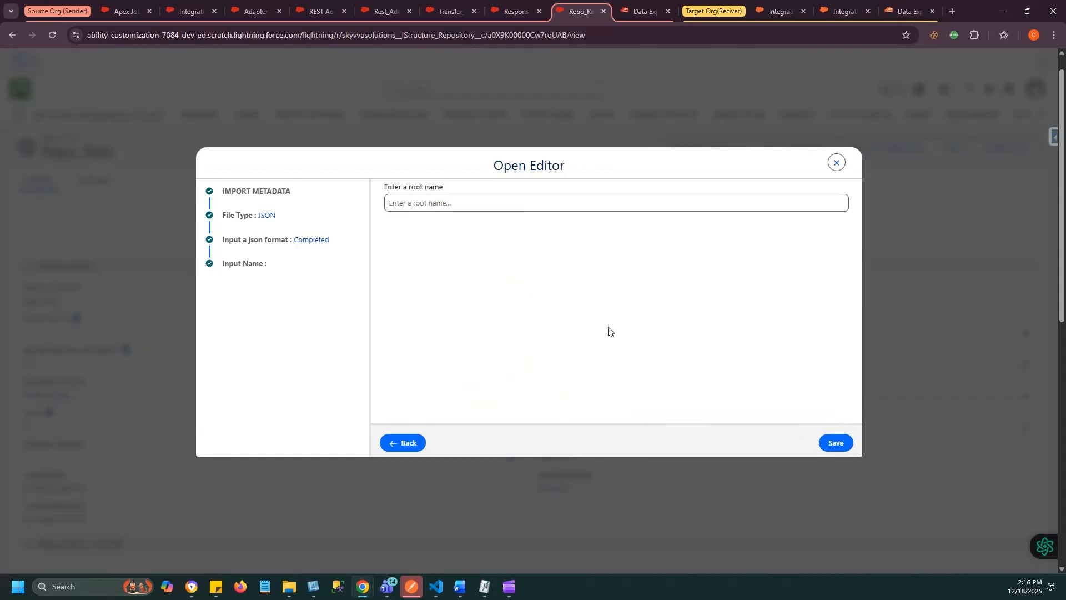
- Name the imported JSON root "Root_Response from Target_Org" and save the metadata import
click(400, 203)
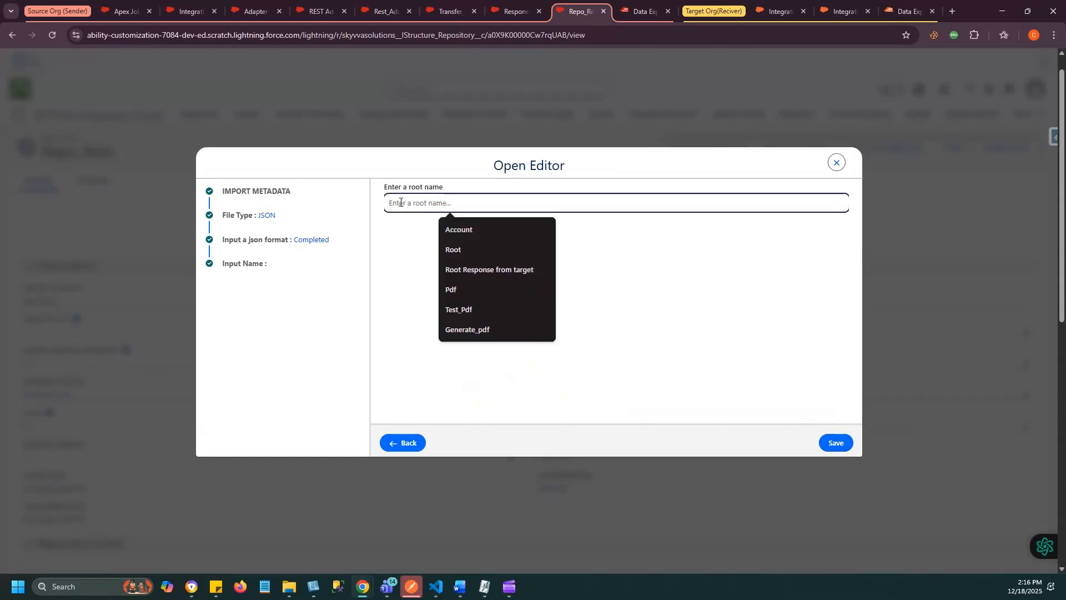
text(Root_)
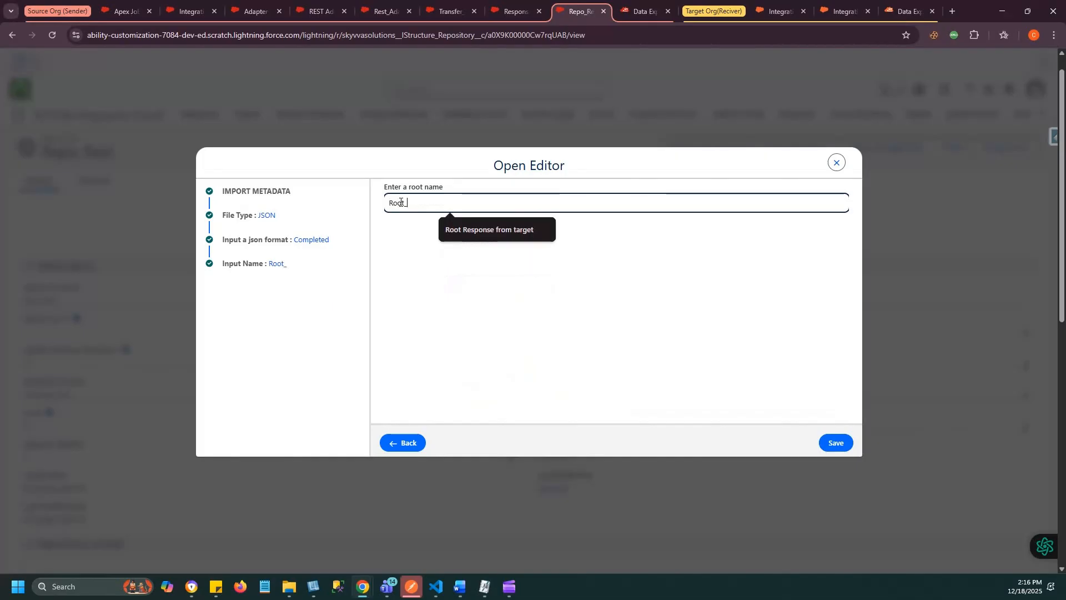
click(489, 250)
click(835, 443)
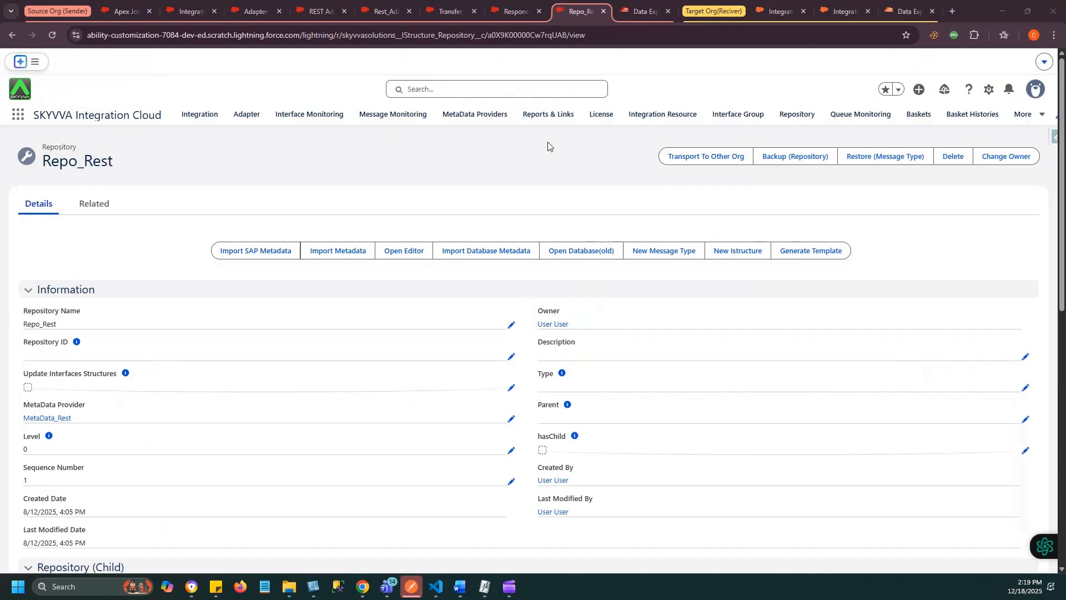
- Expand the Response node of REST API in Repo_Rest's message types and open the Root_Response from Target_Org record
scroll(541, 166, down, 10)
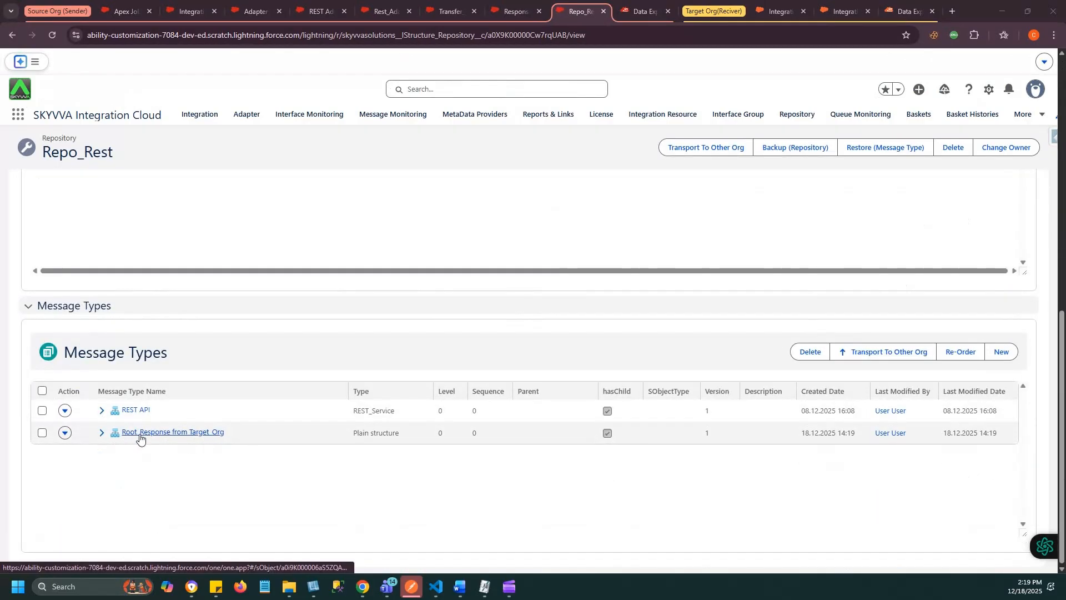
click(102, 410)
click(115, 454)
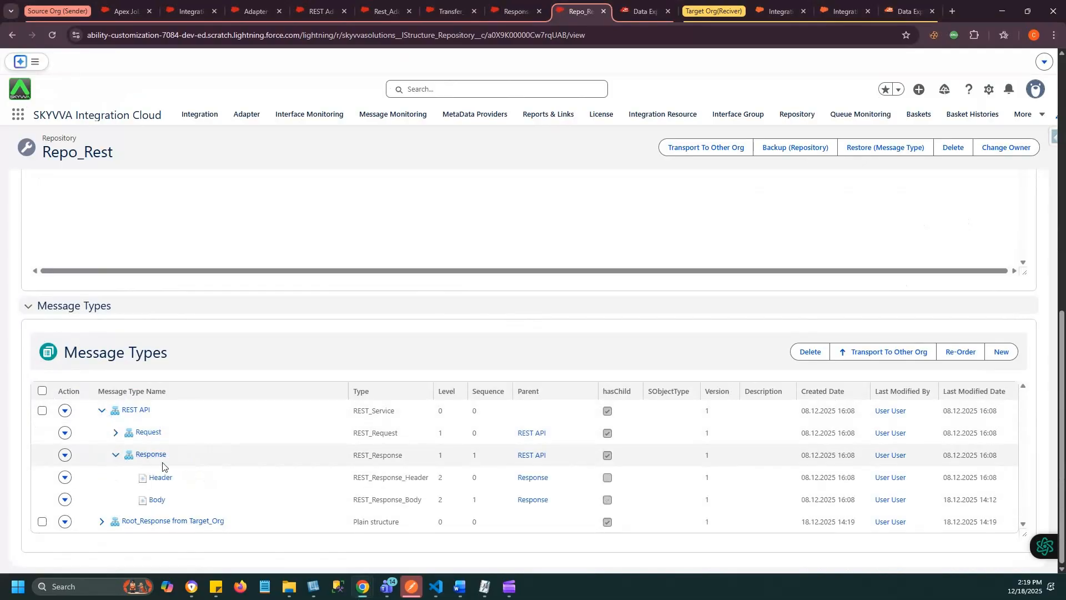
click(147, 521)
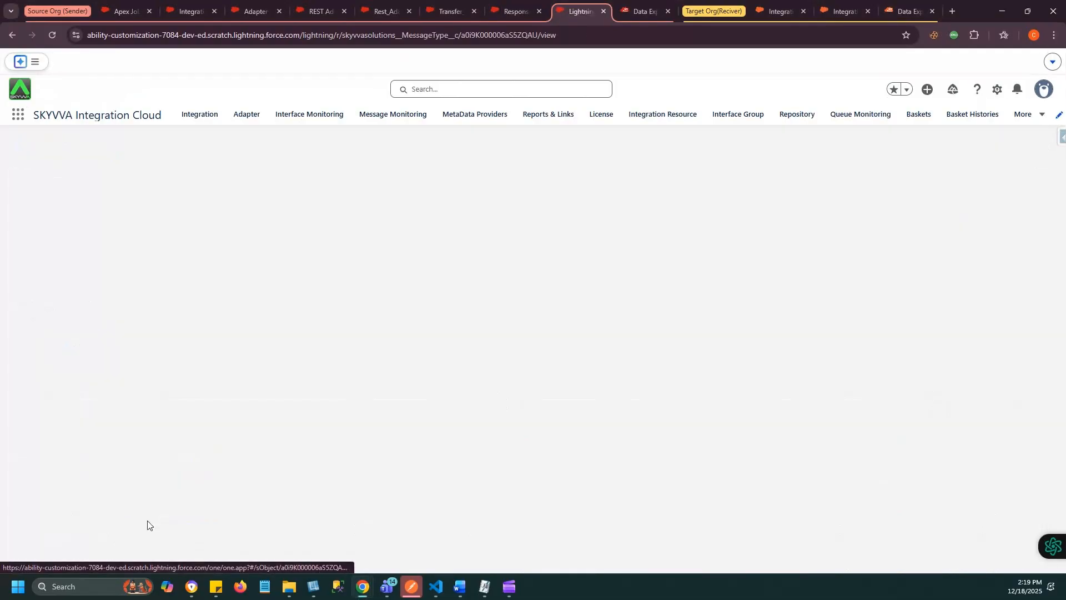
scroll(218, 462, down, 4)
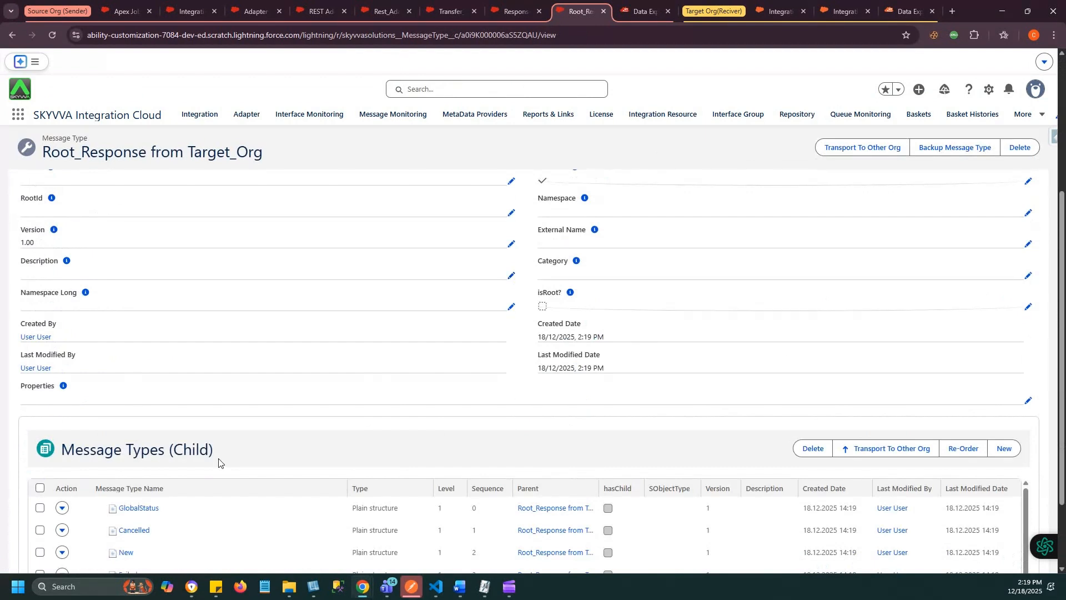
scroll(219, 462, up, 3)
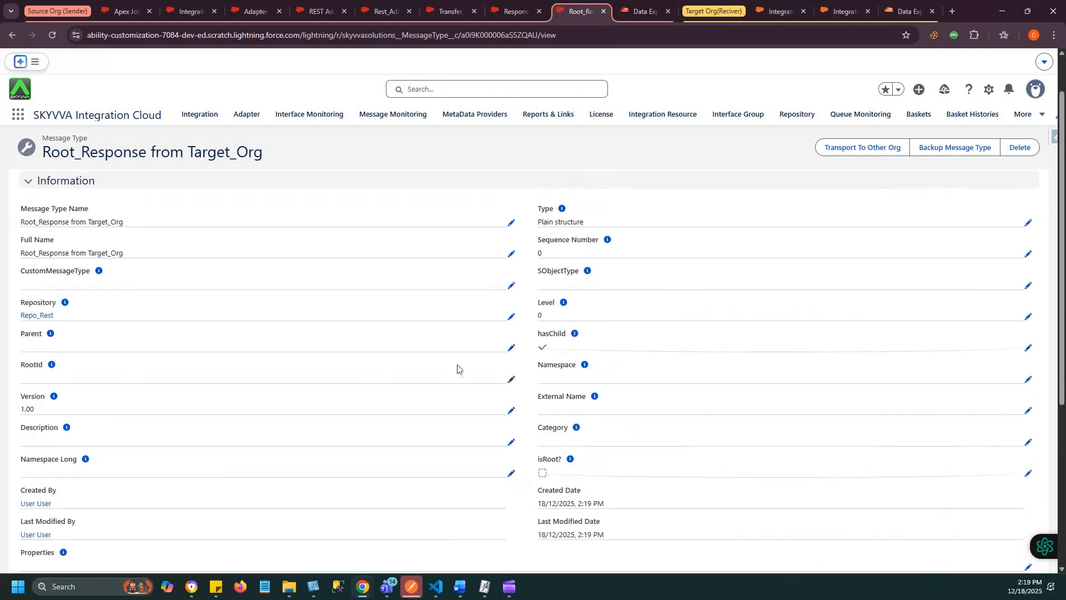
- Set the Parent of the Root_Response from Target_Org message type to the REST API response's Body and save it
click(511, 348)
click(49, 444)
text(body)
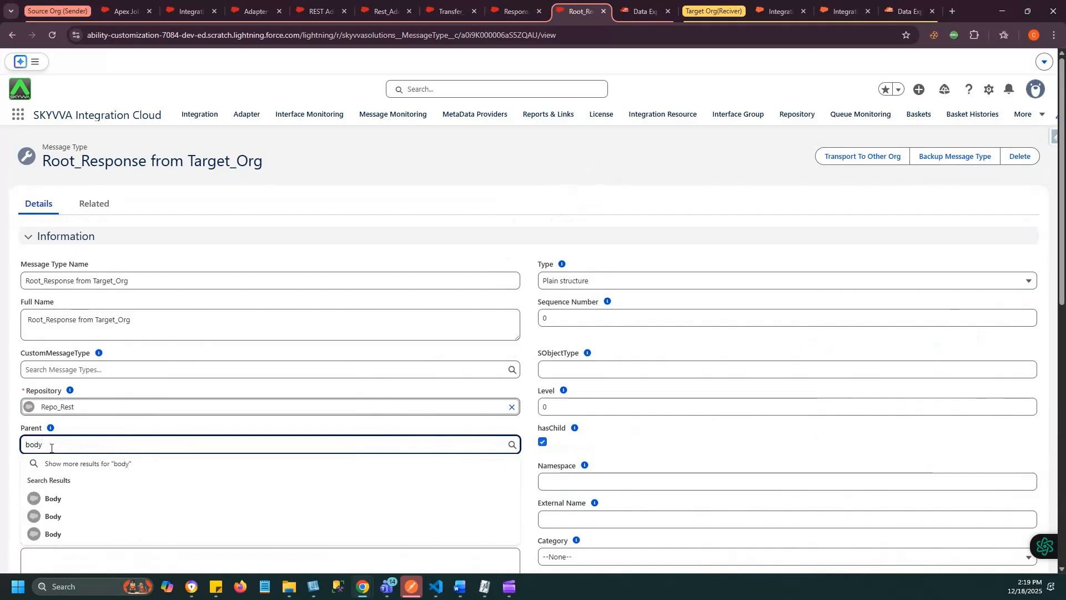
click(52, 499)
scroll(644, 500, down, 8)
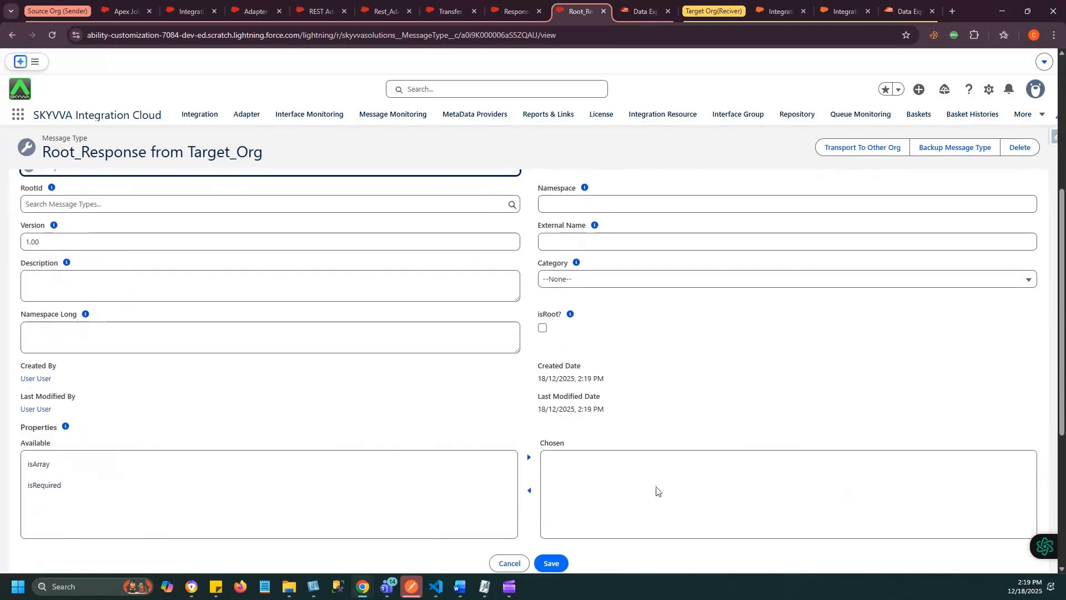
click(550, 343)
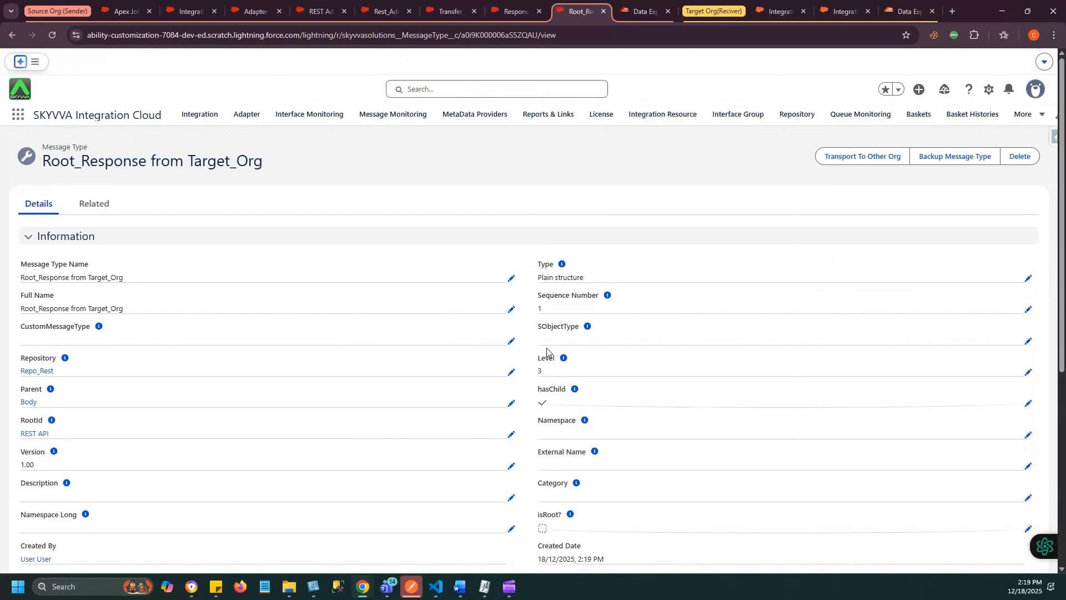
scroll(547, 353, down, 6)
scroll(547, 353, up, 4)
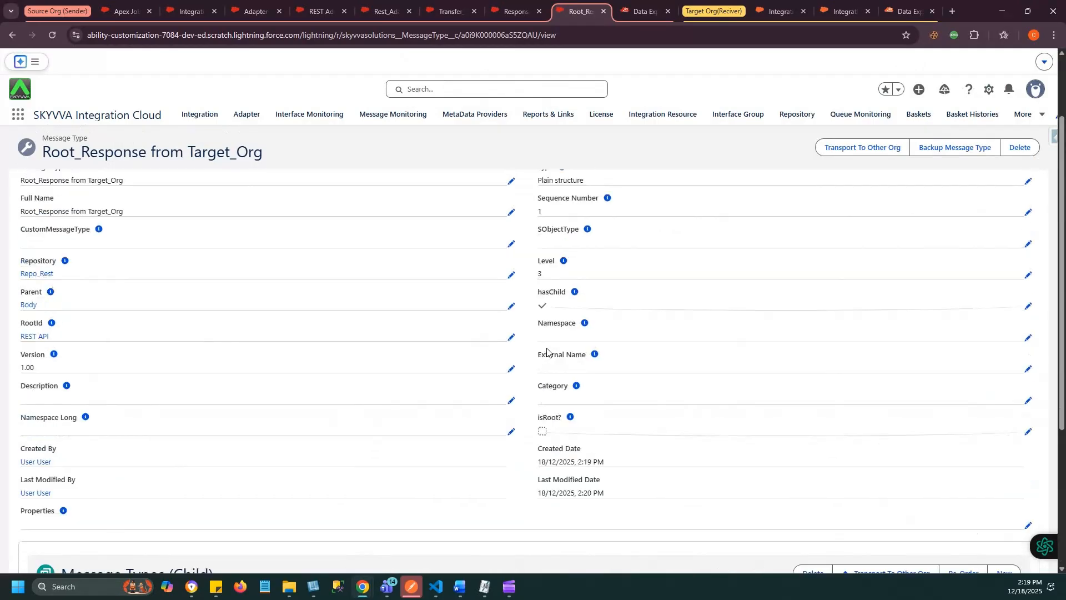
- Return to Repo_Rest and examine the REST API response hierarchy, expanding Body, Root_Response from Target_Org, Completed and its nested Body
click(37, 274)
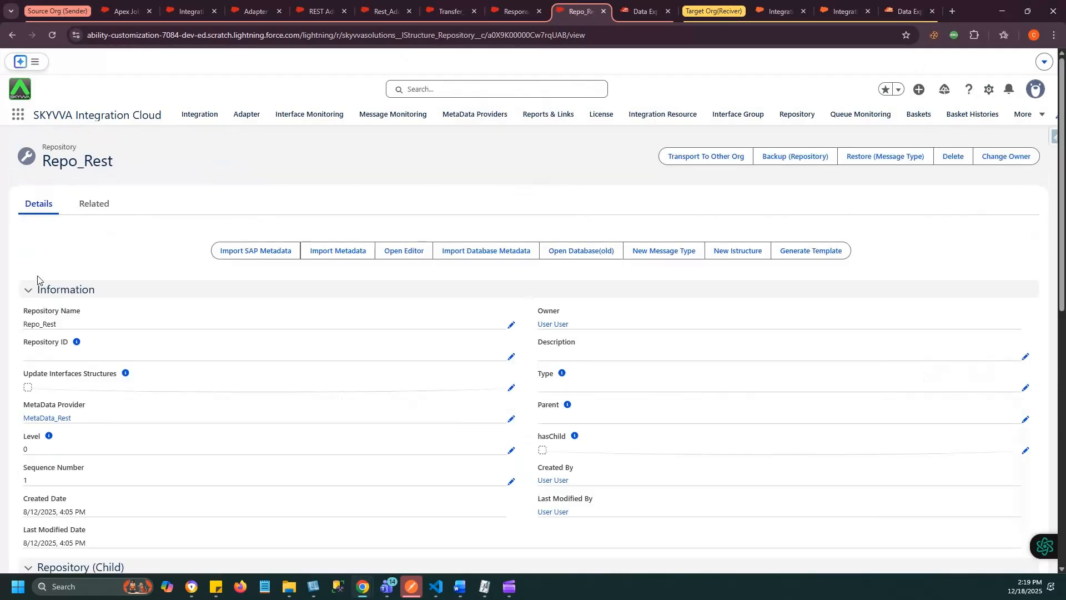
scroll(221, 424, down, 10)
click(101, 411)
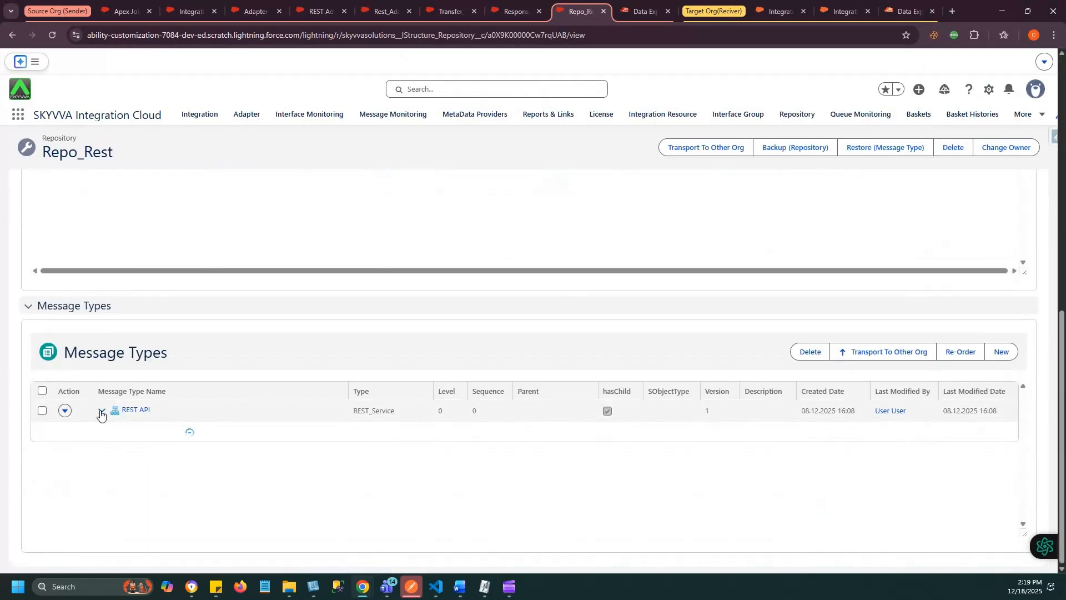
click(115, 454)
click(130, 498)
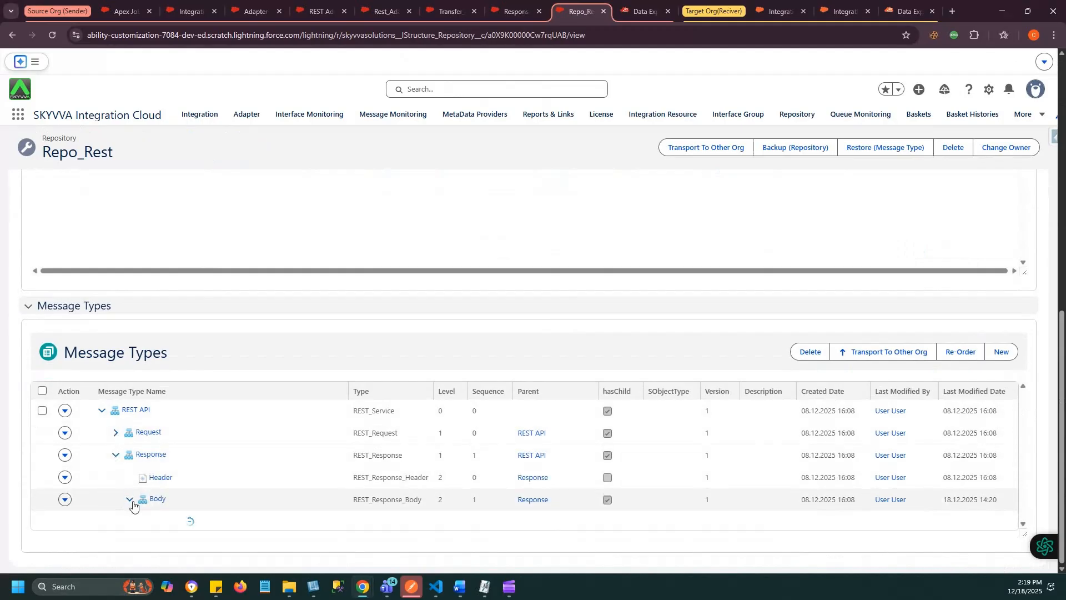
click(143, 521)
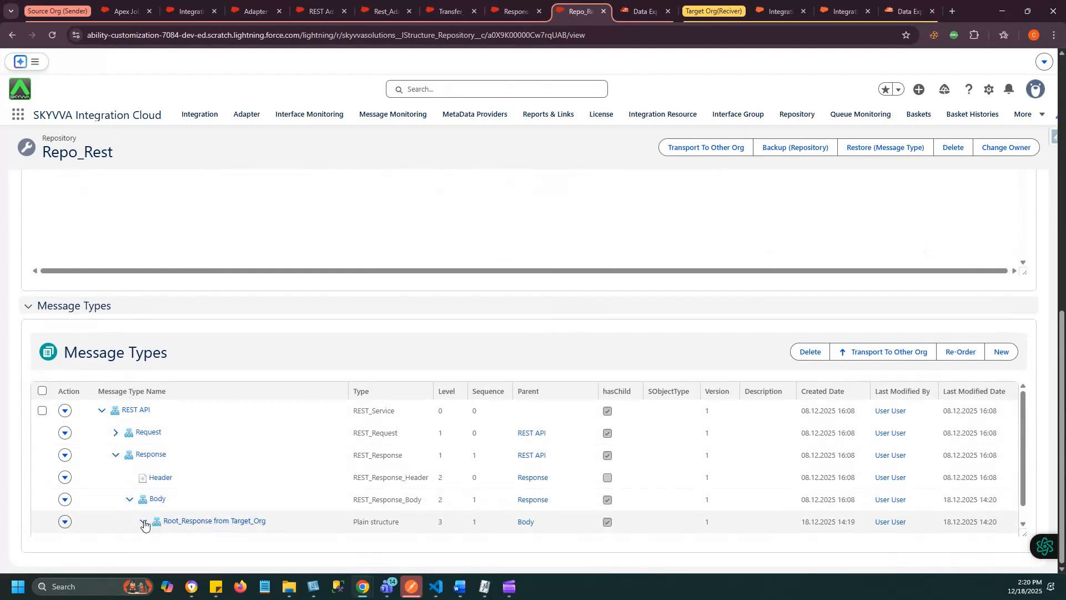
scroll(161, 511, down, 3)
click(157, 524)
scroll(213, 538, down, 1)
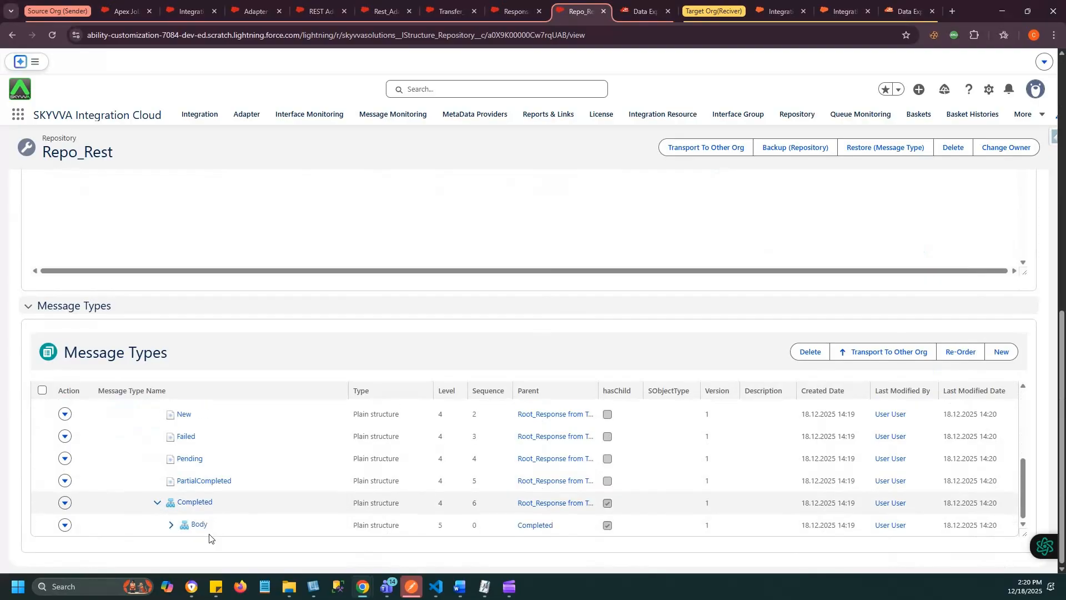
click(169, 525)
scroll(169, 528, down, 1)
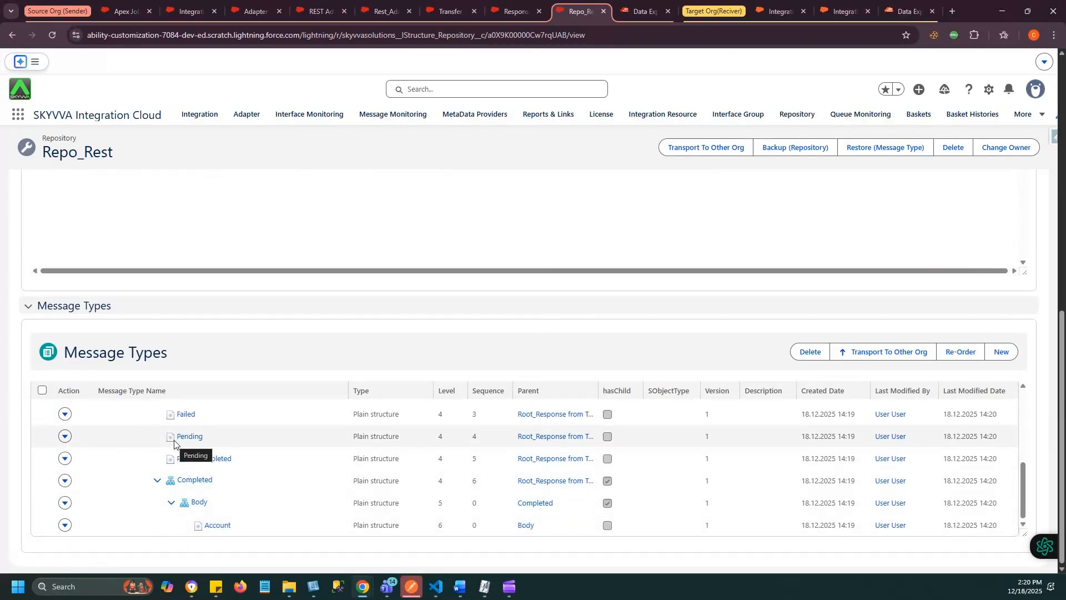
scroll(387, 207, up, 3)
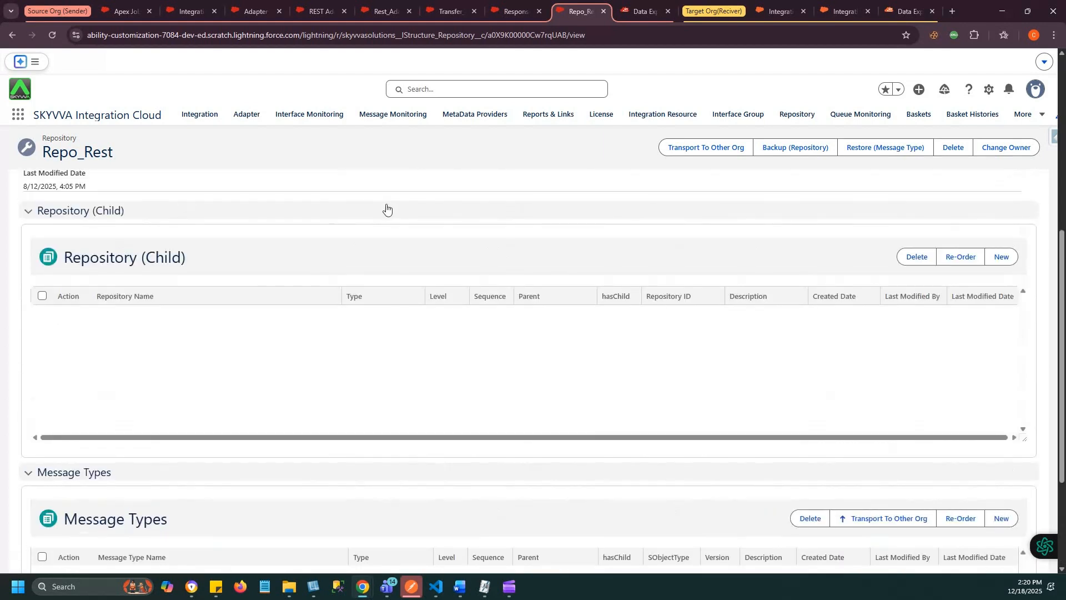
- Open the mapping of the Response_Data from Target_Org interface and expand its source Response tree through Body, Root_Response from Target_Org and Completed to Account
click(511, 8)
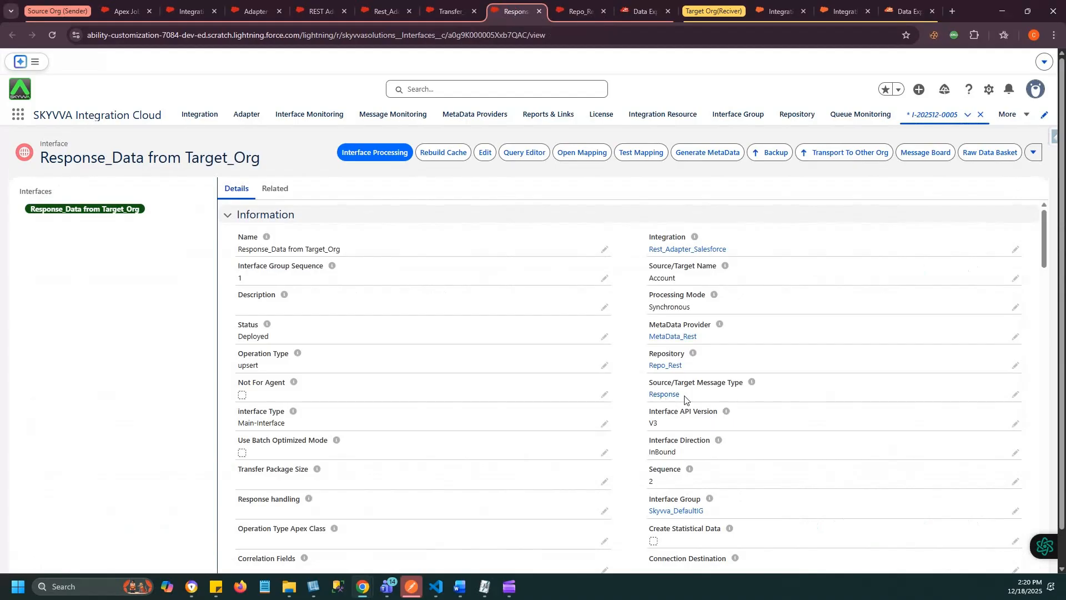
click(573, 149)
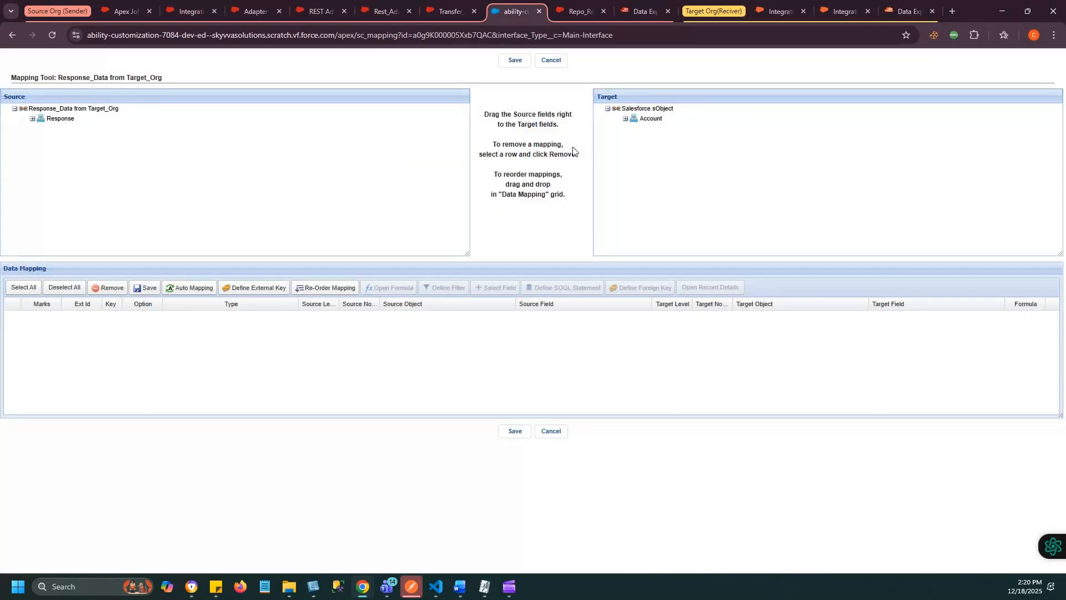
click(32, 118)
click(51, 139)
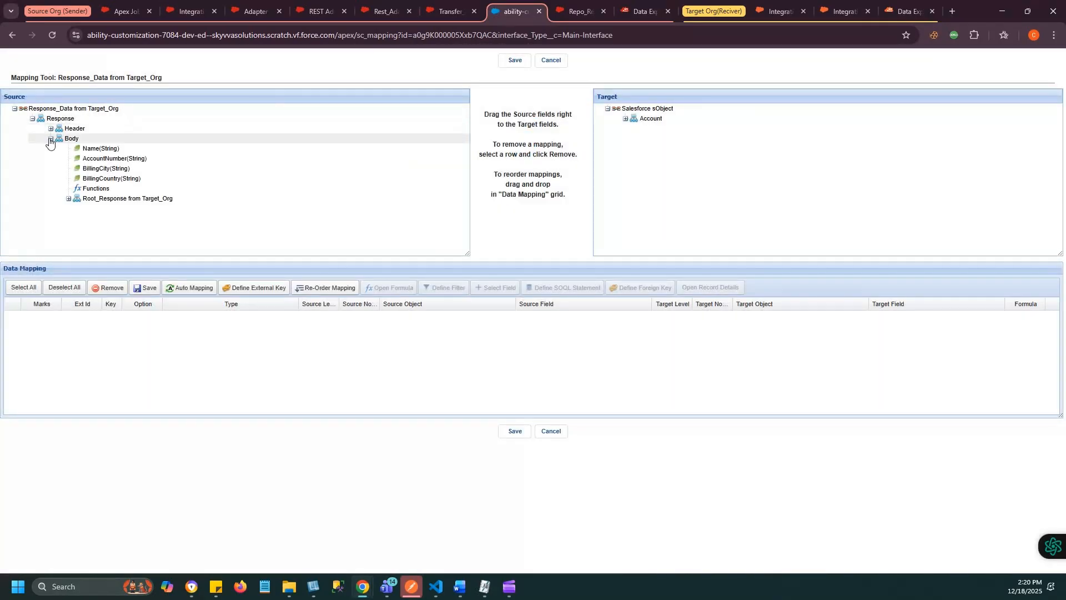
click(68, 198)
click(86, 247)
drag(466, 255, 466, 350)
click(104, 308)
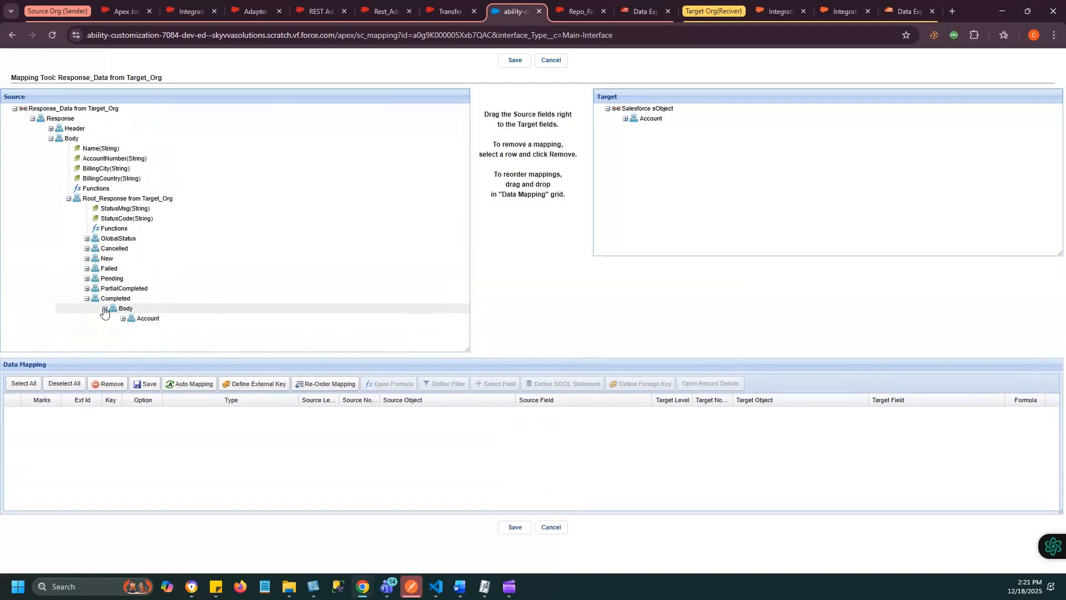
click(122, 319)
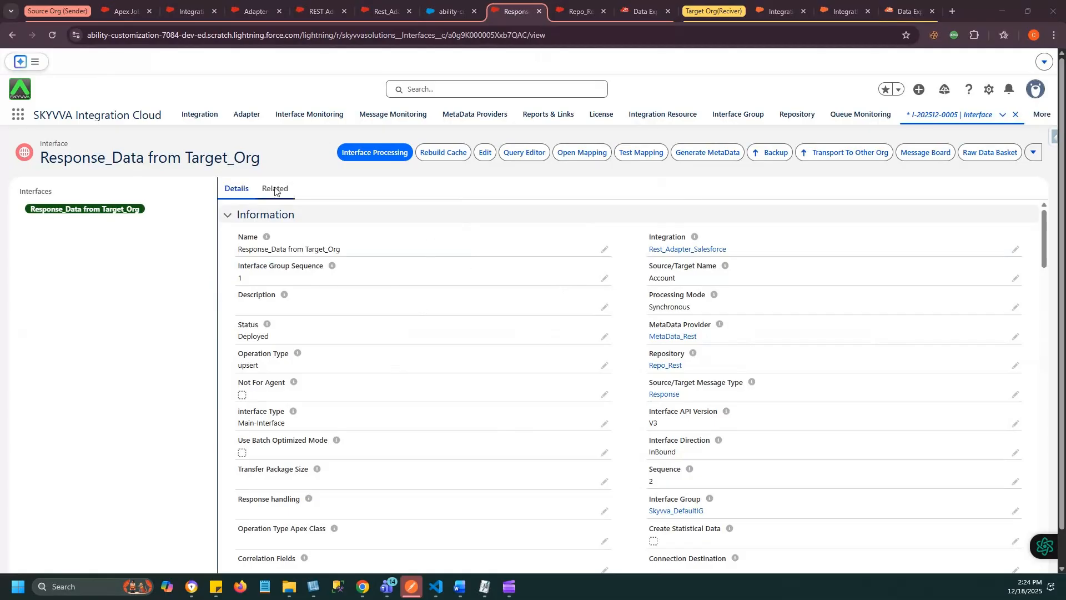
- In the source org's setup, start a new custom field of type Checkbox on the Account object
click(125, 10)
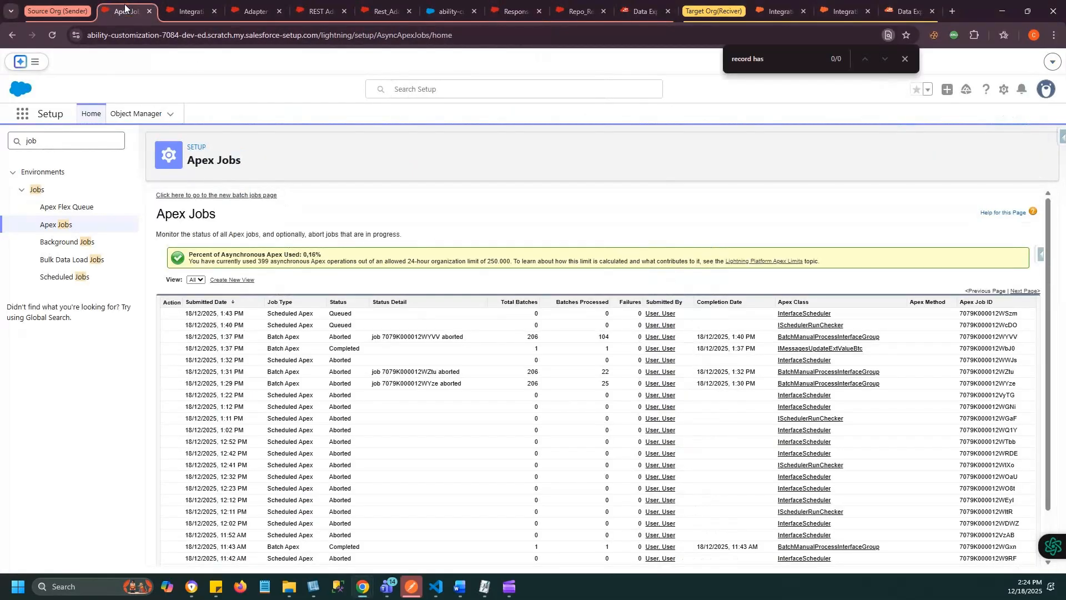
click(123, 114)
click(22, 223)
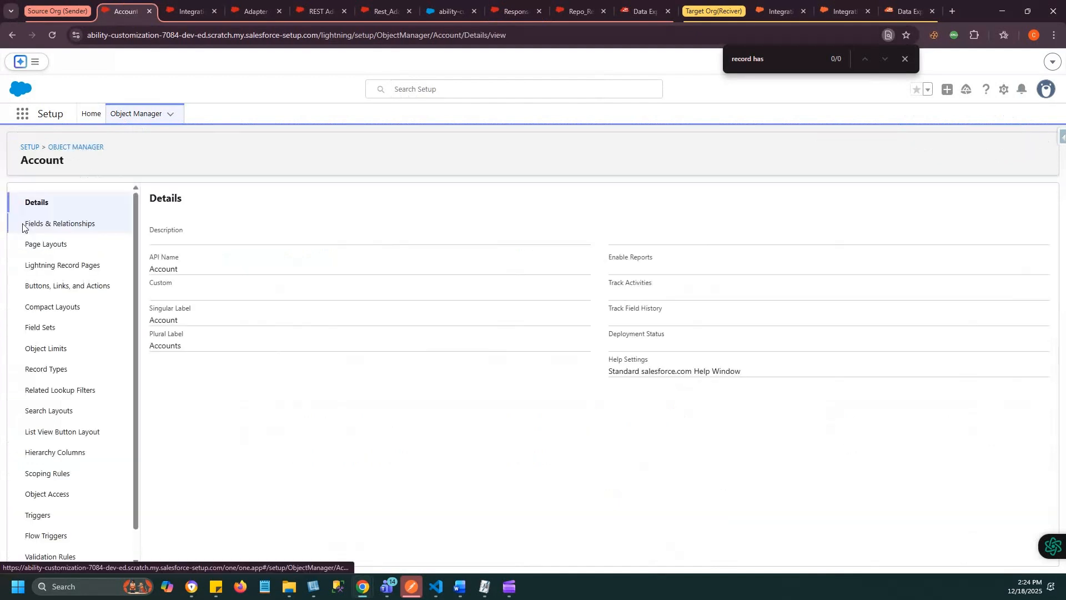
click(23, 224)
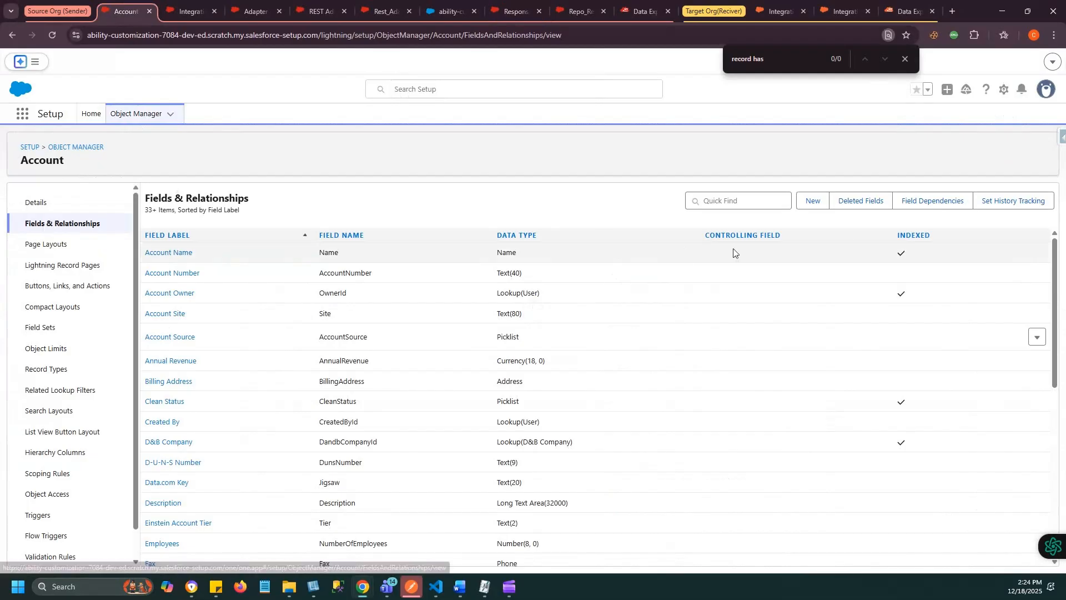
click(813, 203)
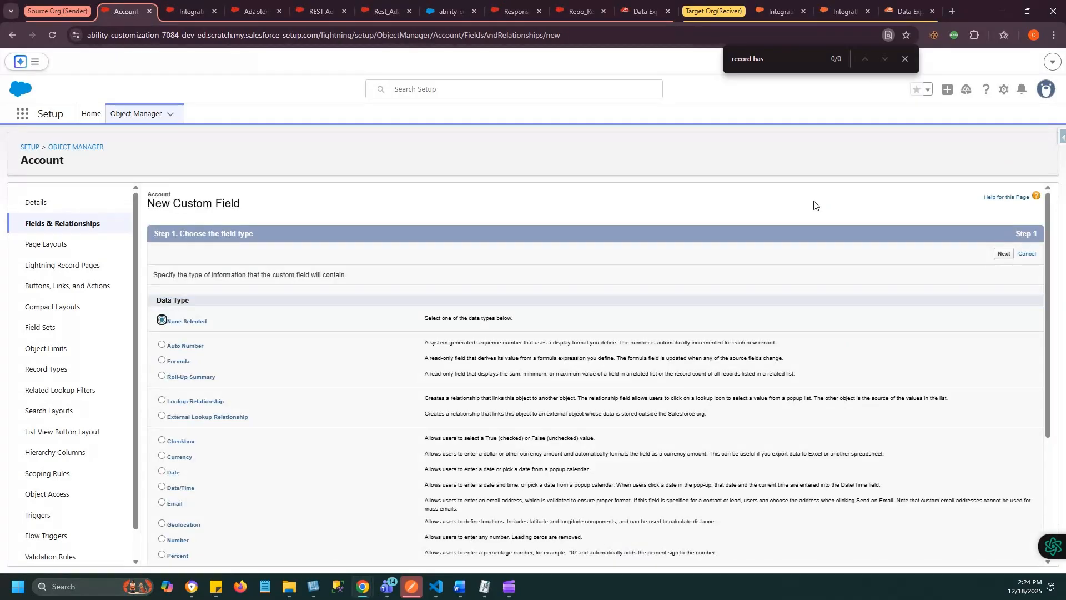
key(Down)
key(Down)
key(Down)
key(Down)
key(Down)
key(Down)
click(1005, 254)
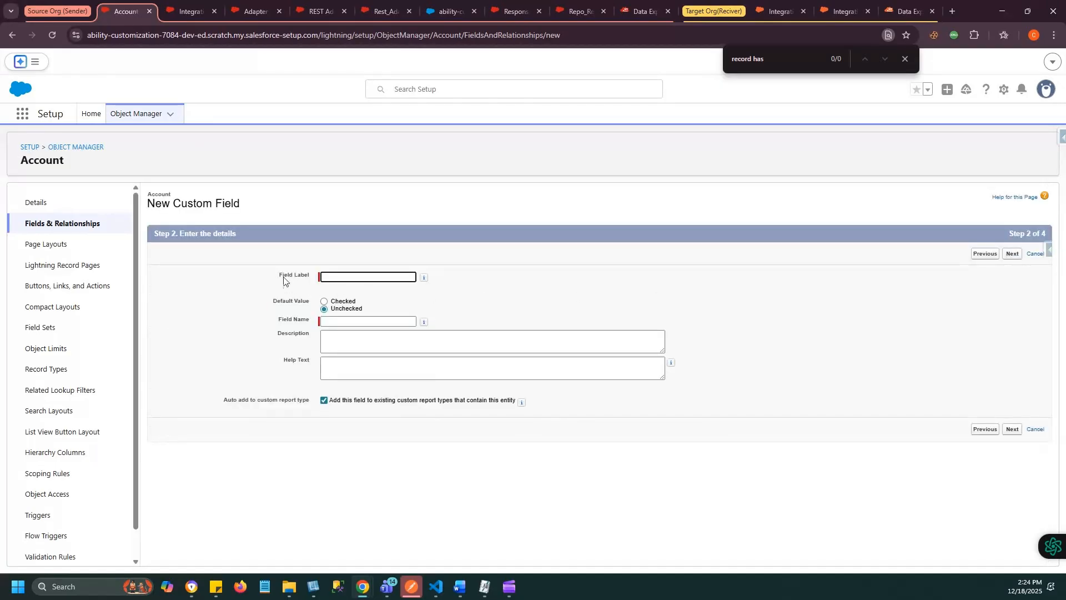
- Label the checkbox field "Record has been send" with the field name Record_has_been_send, leaving its default unchecked
click(345, 274)
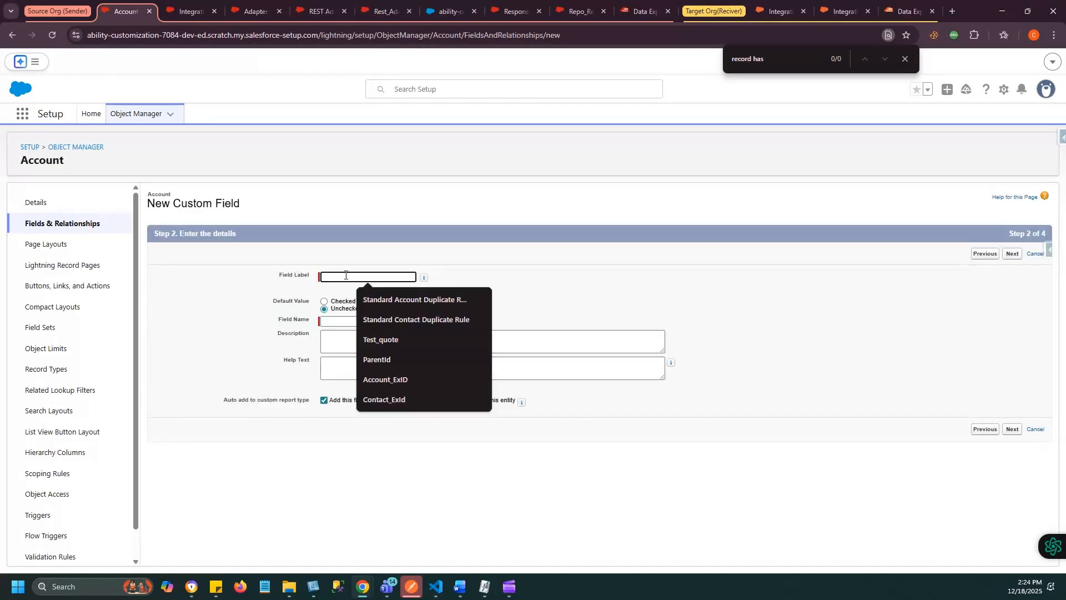
text(Rec)
click(379, 306)
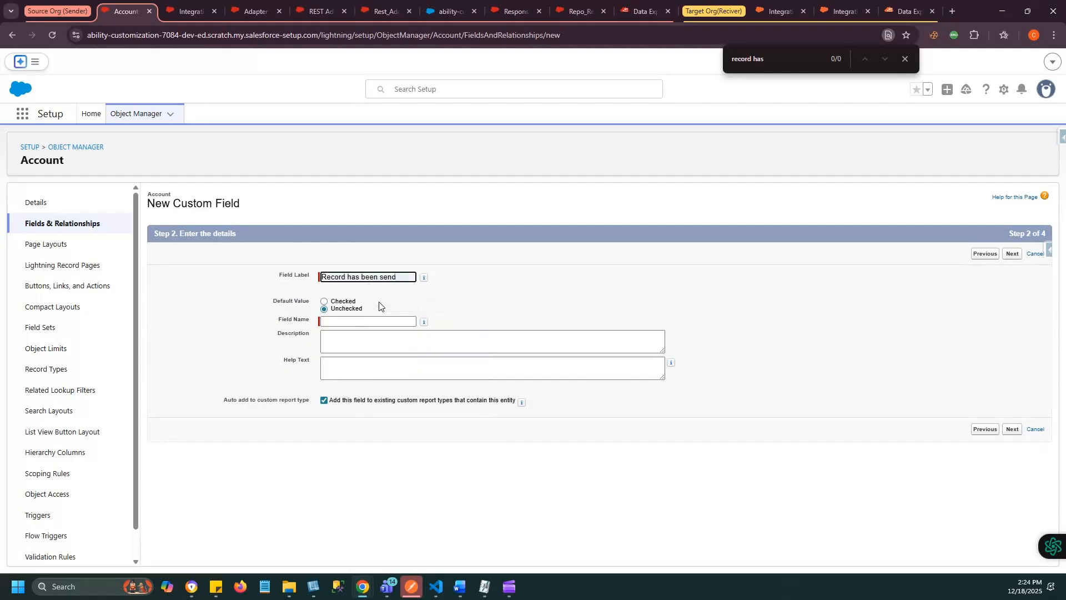
click(326, 320)
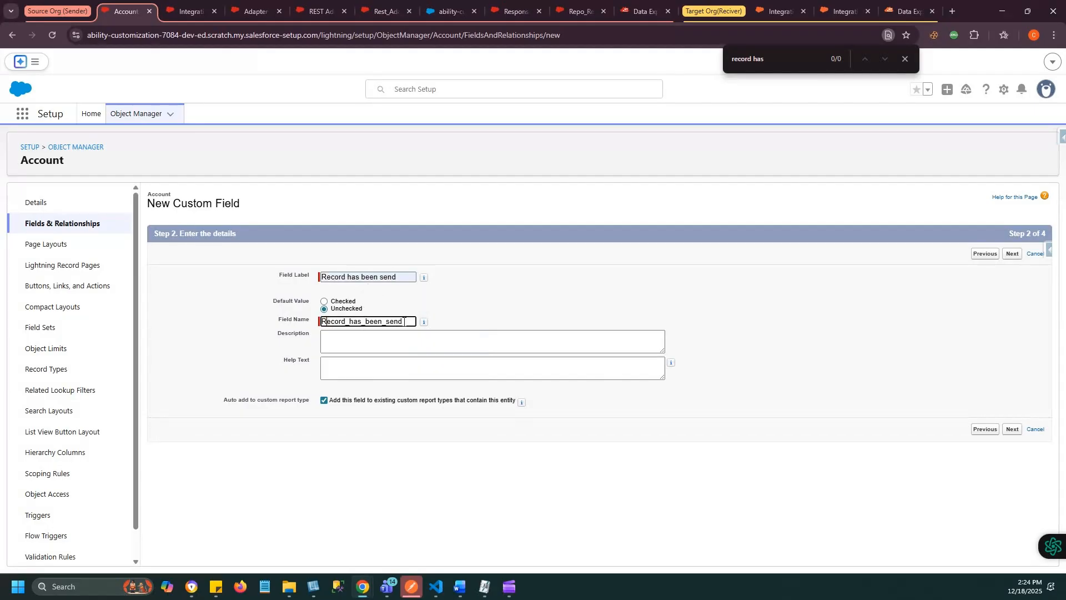
- Make the new checkbox field visible to all profiles, save it, and find it in the Account field list
click(1013, 431)
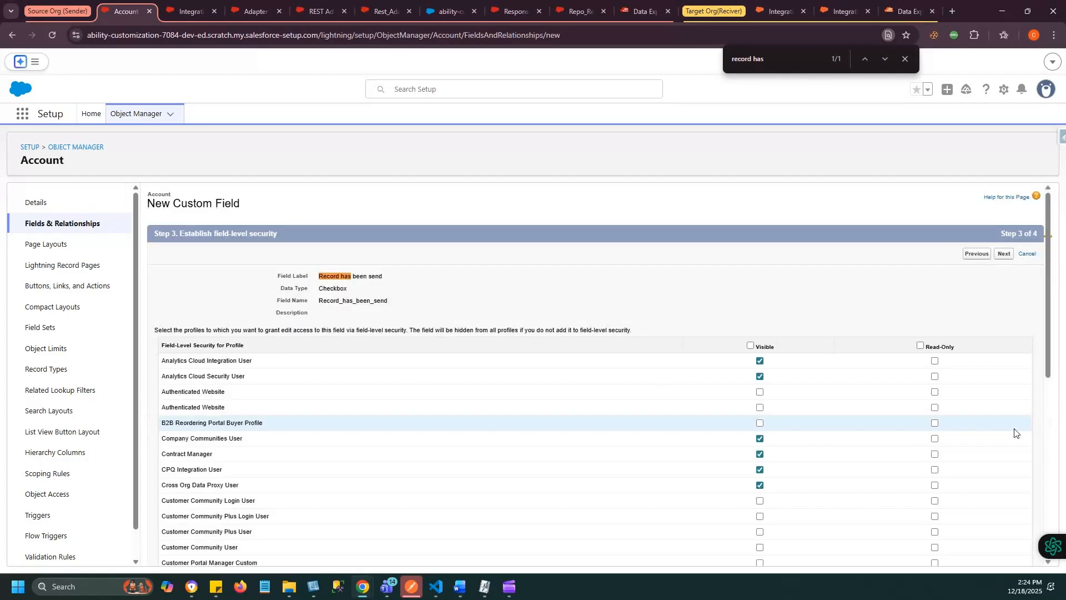
click(751, 345)
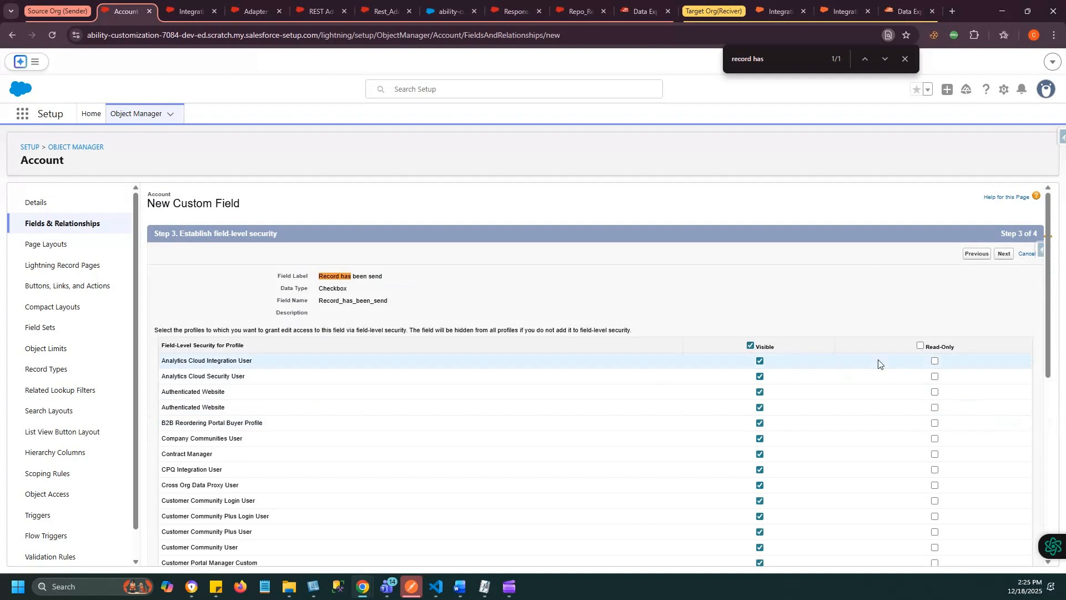
click(1003, 254)
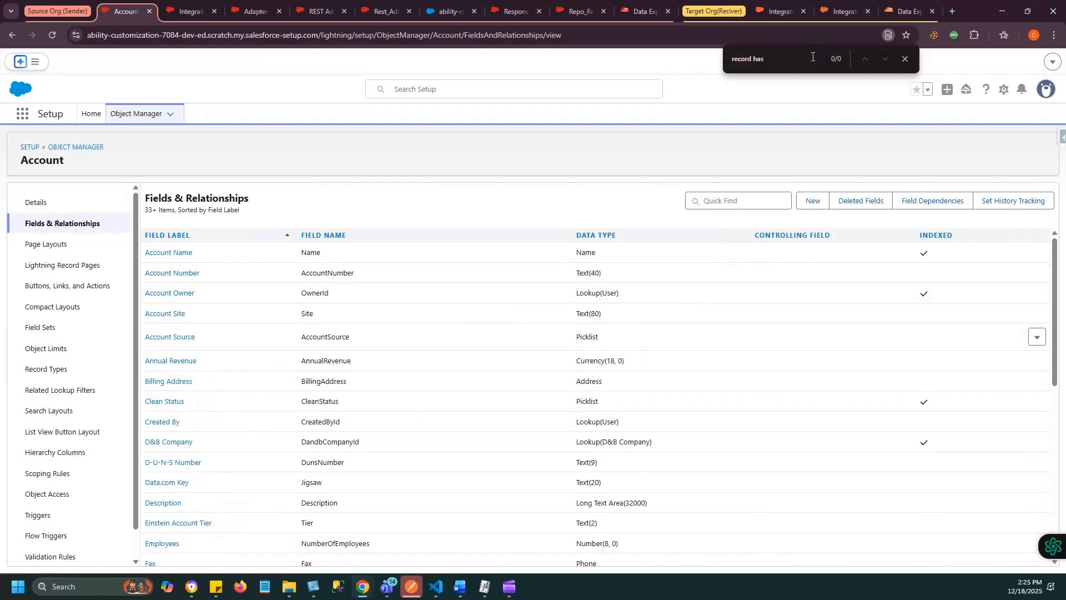
key(Return)
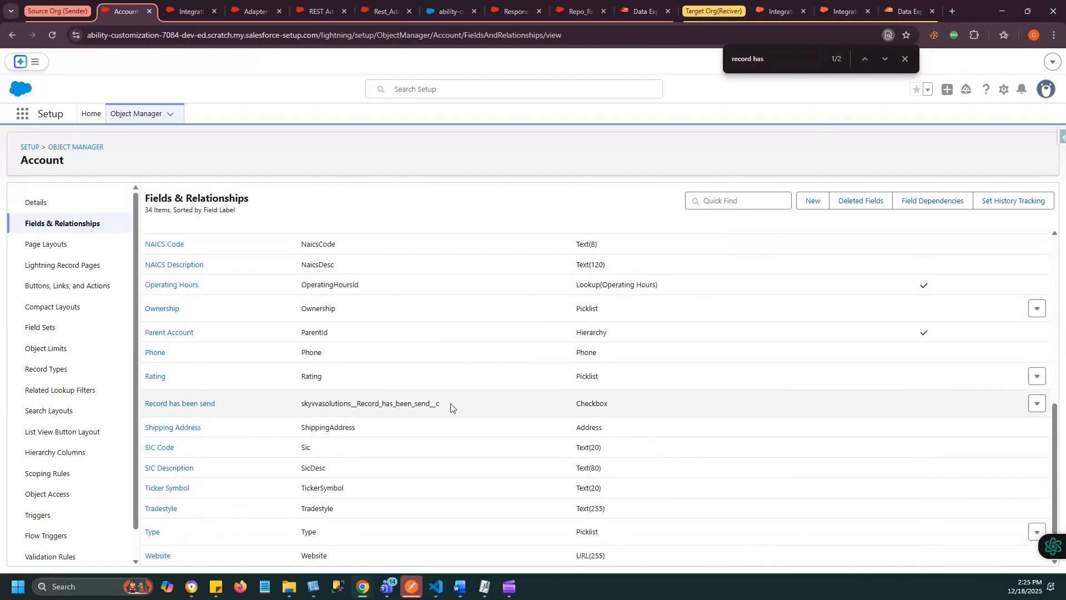
drag(451, 408, 148, 405)
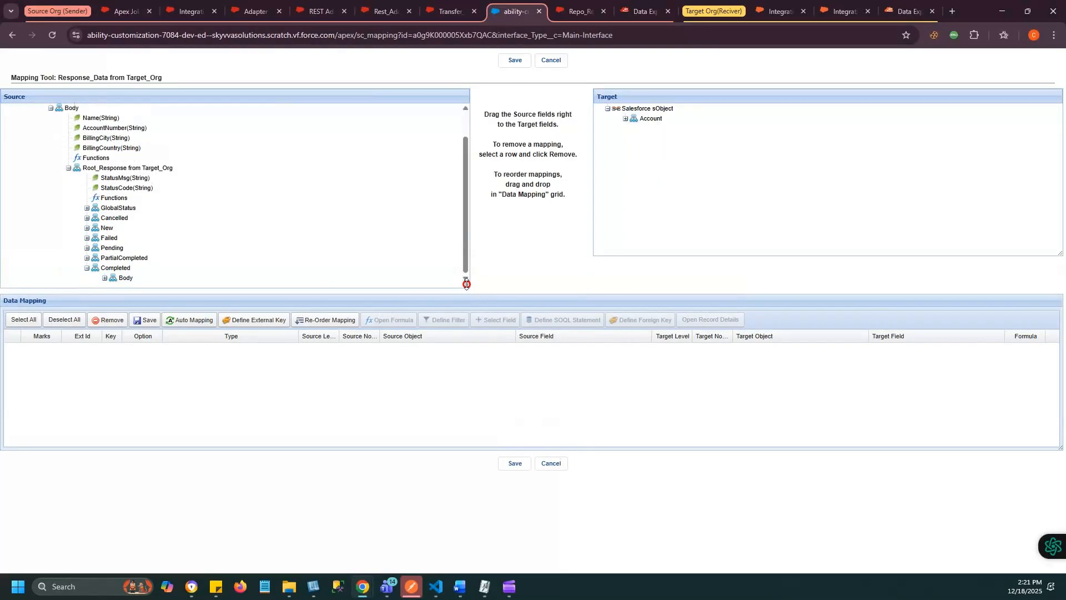
- Map the Completed response's Account node and its BillingCountry, BillingCity and Name fields to the Salesforce Account, using Name as the external ID key
click(104, 308)
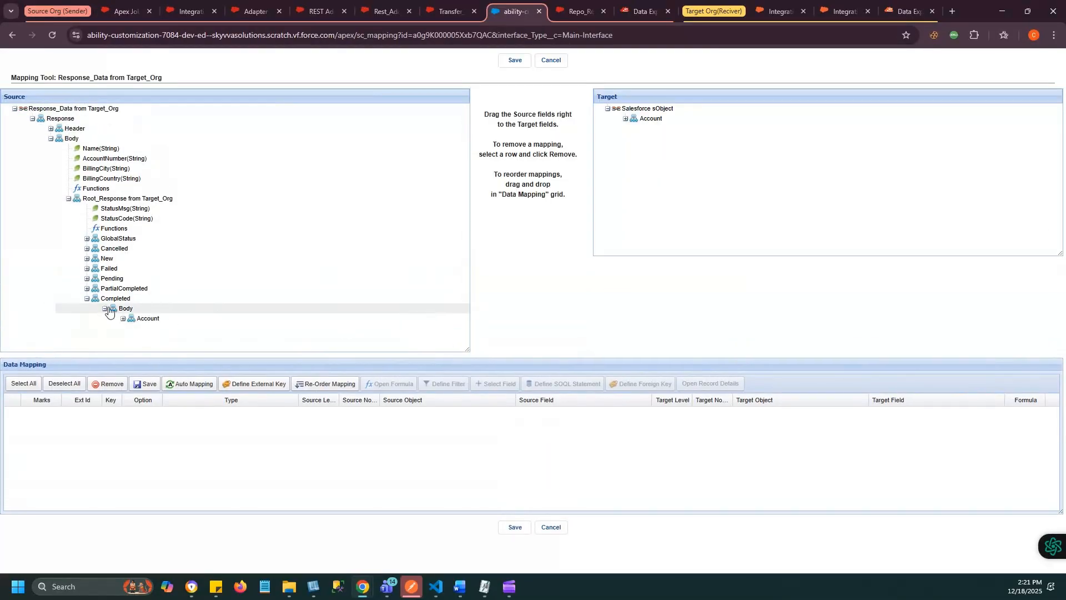
click(124, 319)
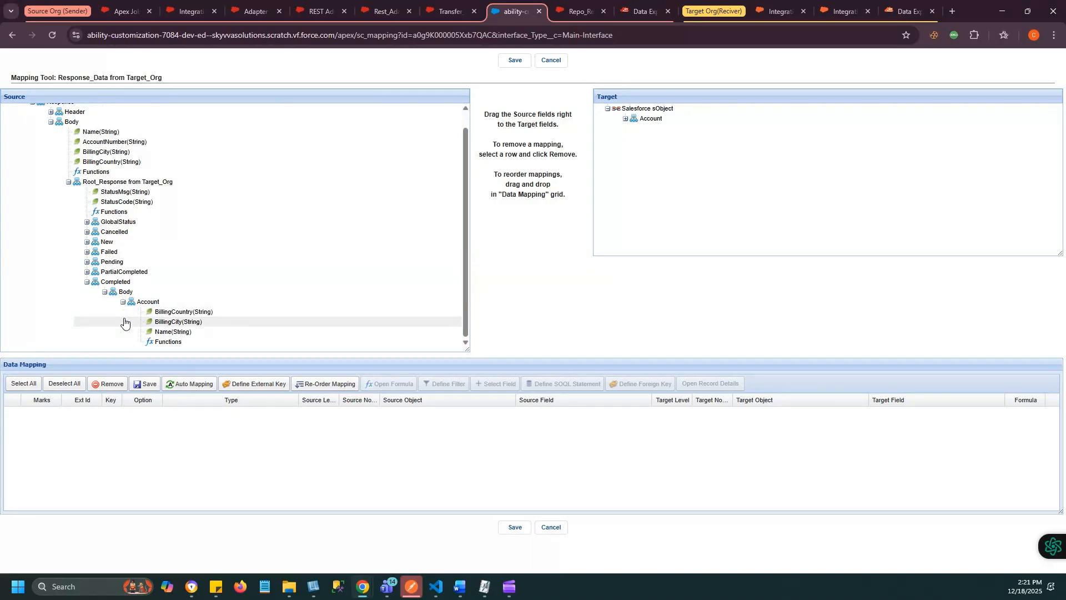
drag(147, 306, 666, 119)
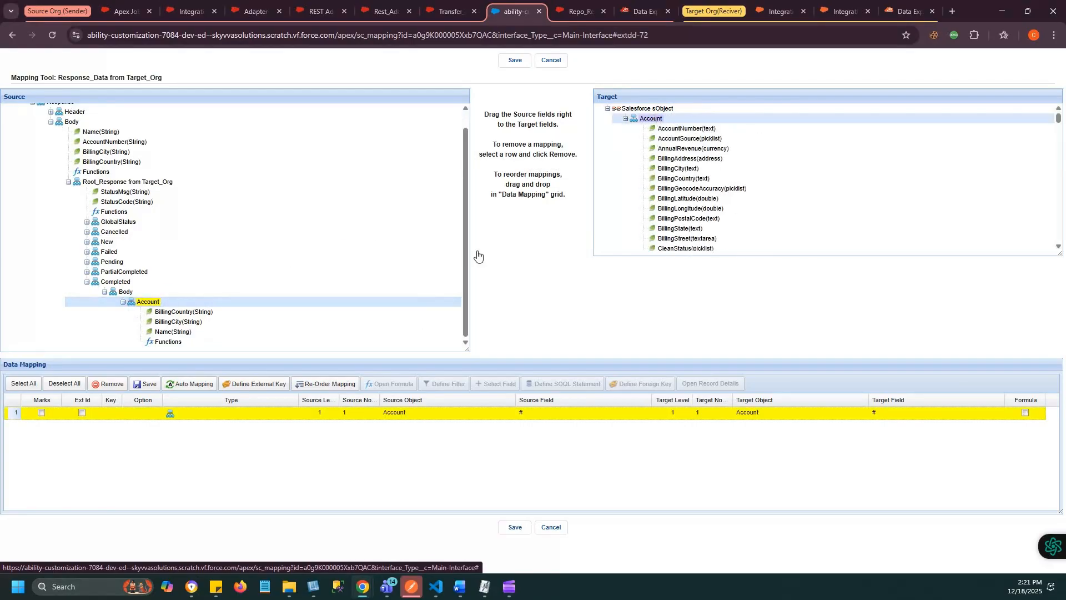
drag(168, 314, 684, 180)
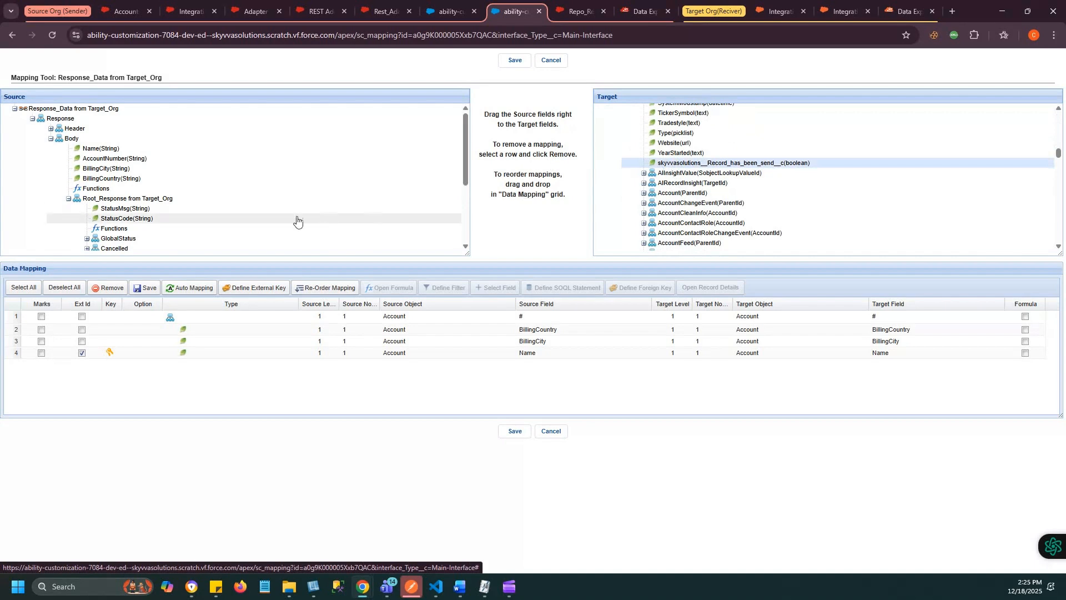
- Map the response Account's Functions to skyvvasolutions__Record_has_been_send__c with the formula true, apply it and save the mapping
scroll(297, 220, down, 3)
drag(179, 245, 698, 163)
click(326, 281)
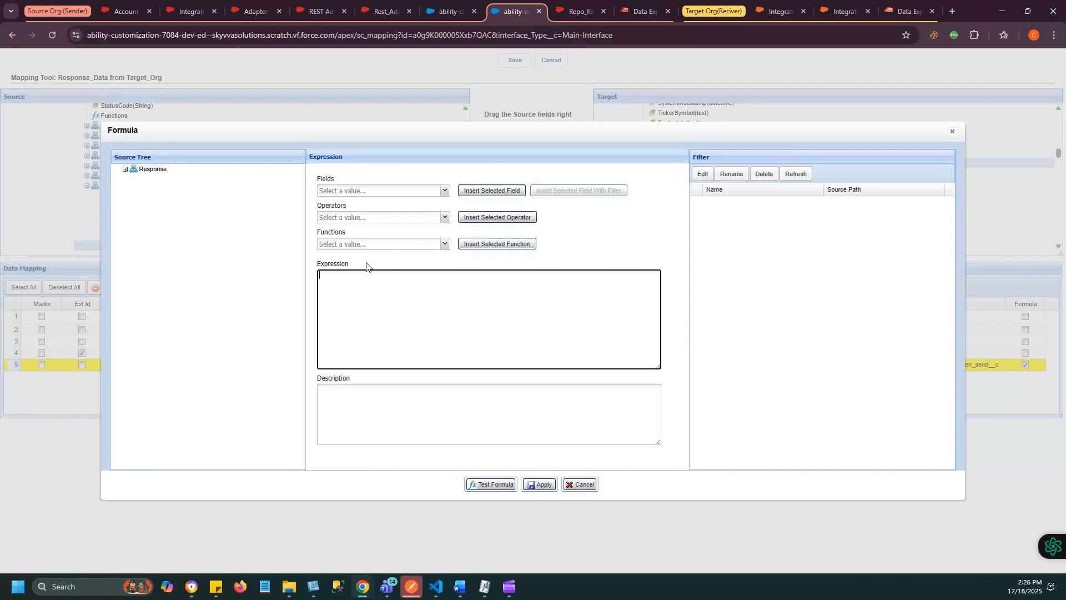
click(491, 484)
click(536, 484)
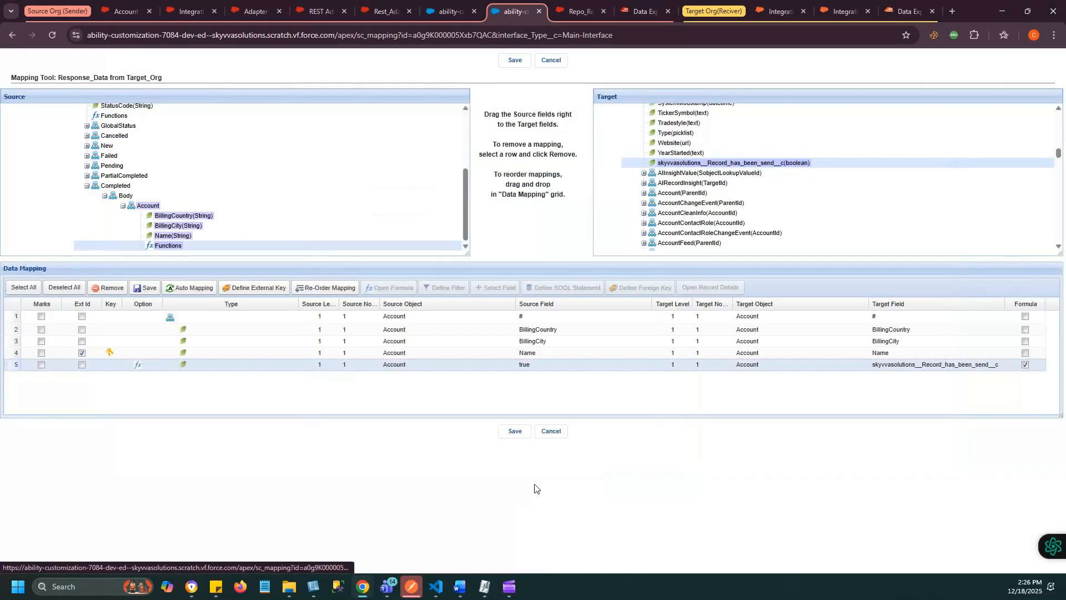
click(514, 431)
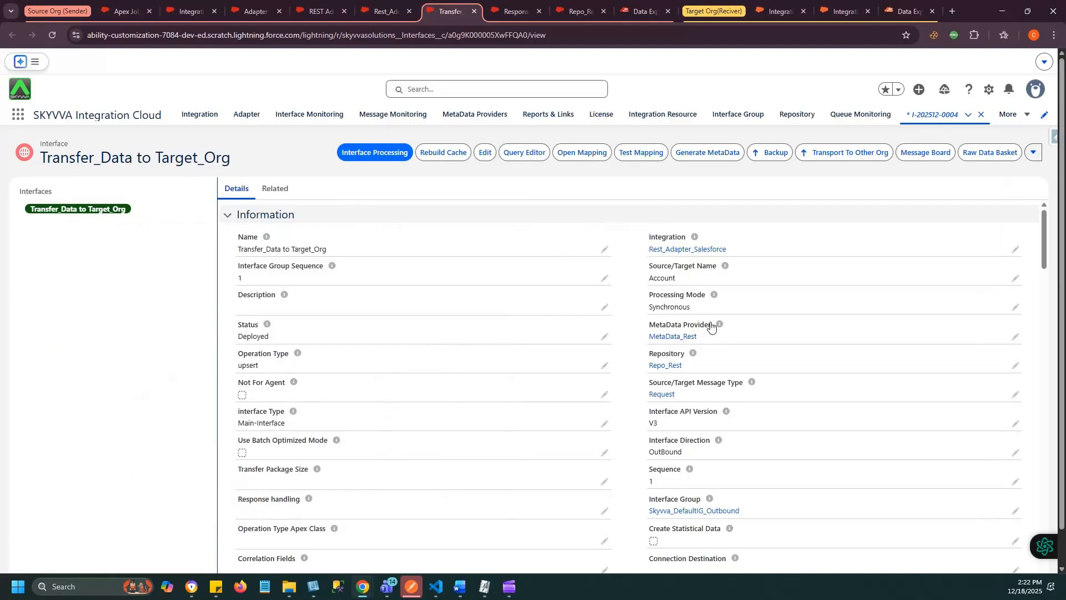
- Open the mapping of the Transfer_Data to Target_Org interface and review its Account to Body mapping
mouse_move(719, 324)
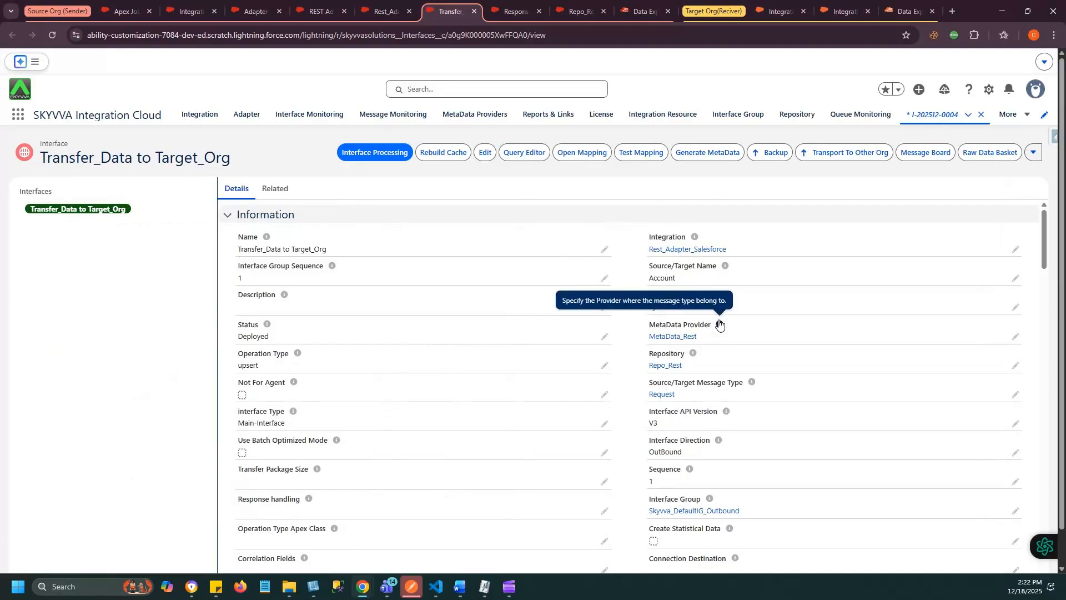
click(581, 157)
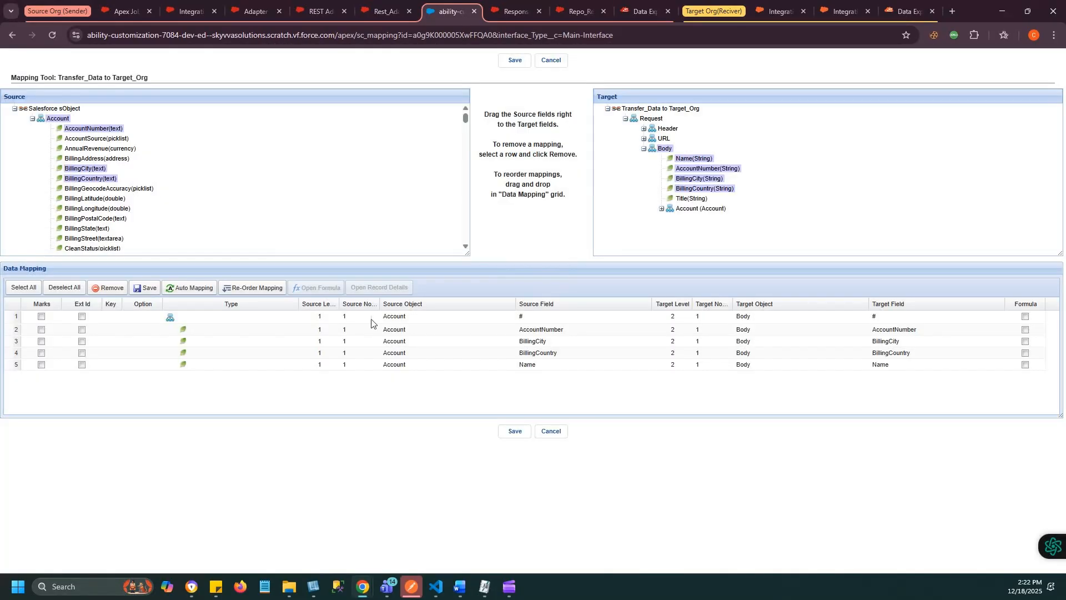
click(201, 320)
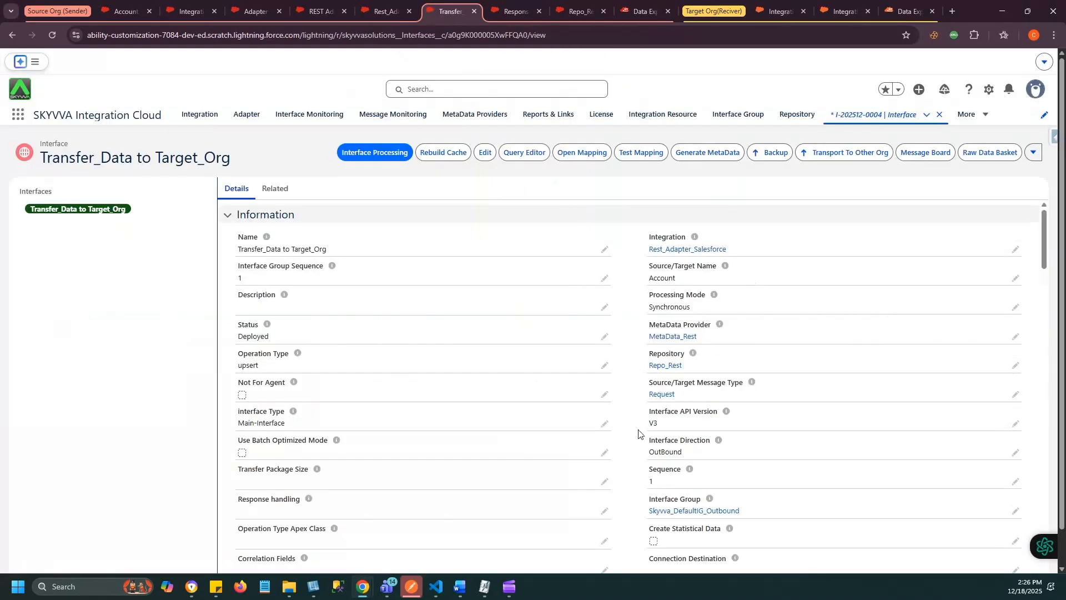
- Check the Request Interface and filter query in the details of the Response_Data from Target_Org interface
drag(1045, 241, 1058, 510)
scroll(732, 486, down, 3)
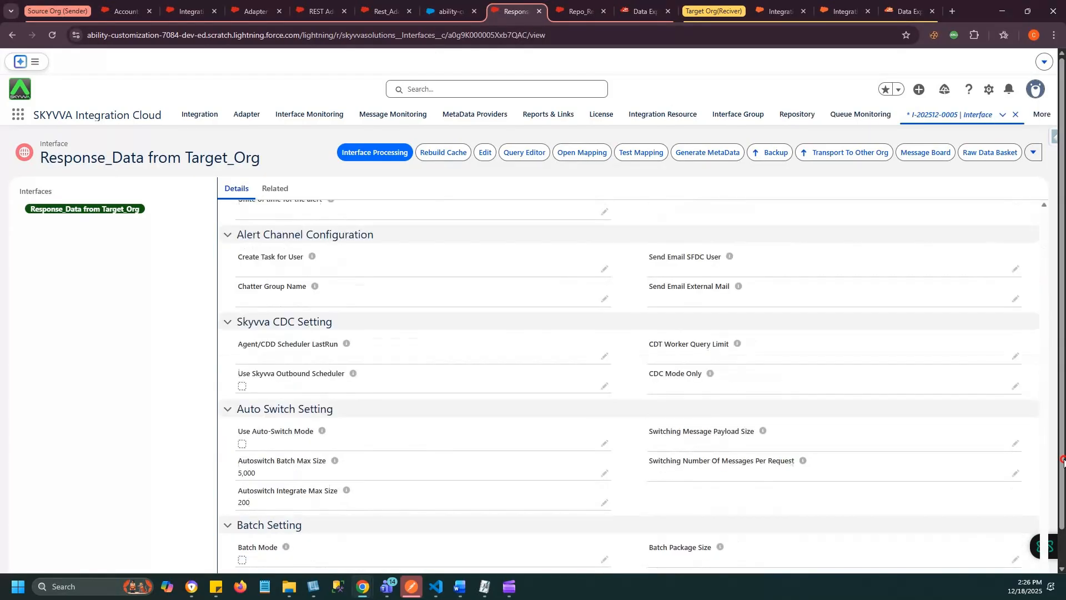
scroll(666, 426, down, 5)
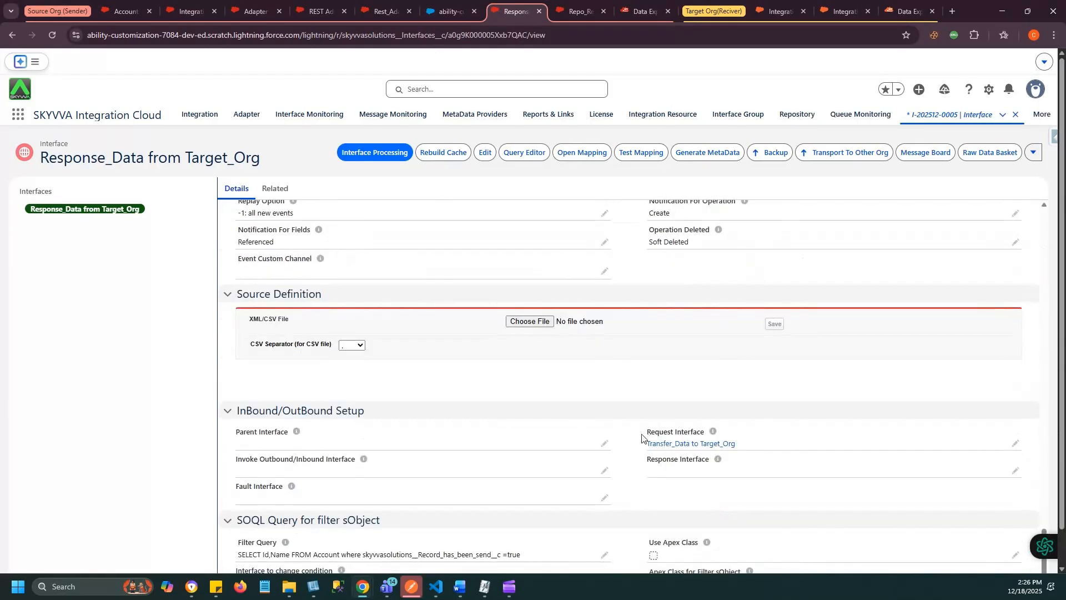
drag(650, 439, 704, 432)
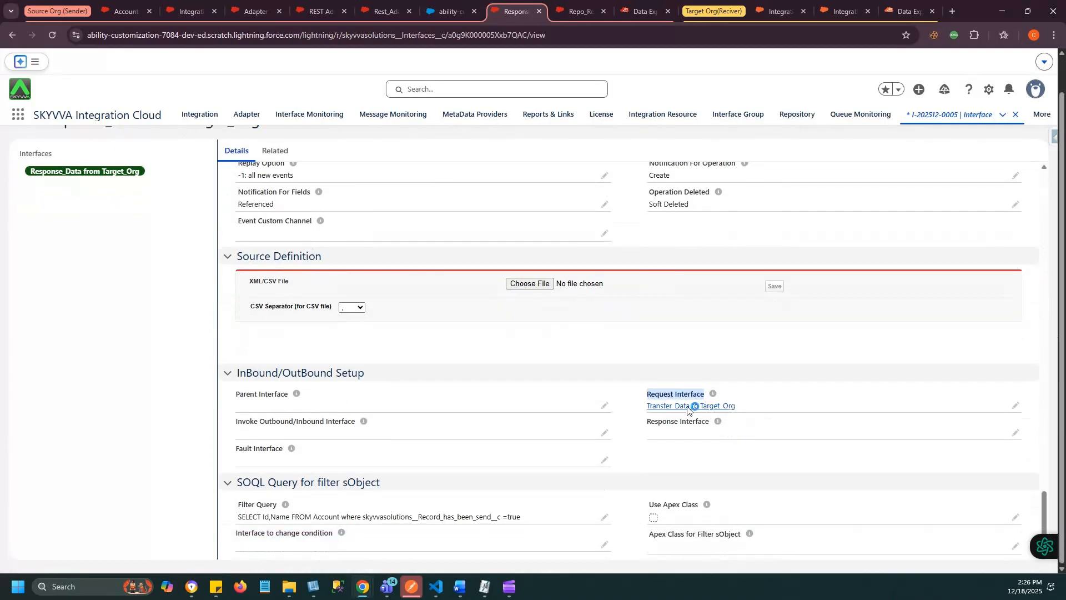
scroll(493, 222, up, 1)
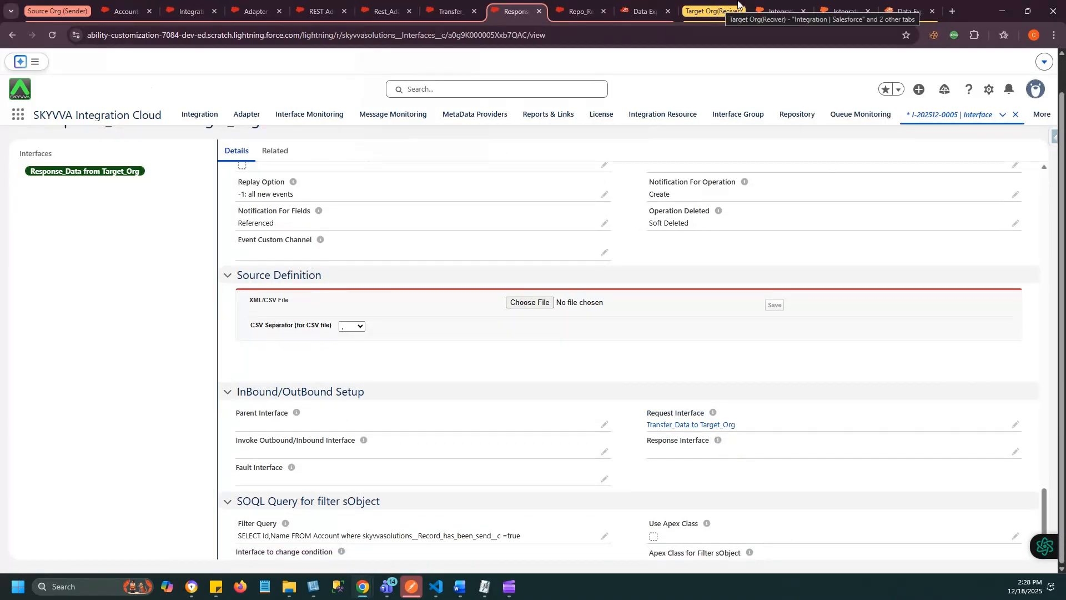
- Switch to Integration_Target_Org in the target org and open its Outbound_Response back to Sender_Org and Recive_Data form Sender_Org interfaces
click(846, 10)
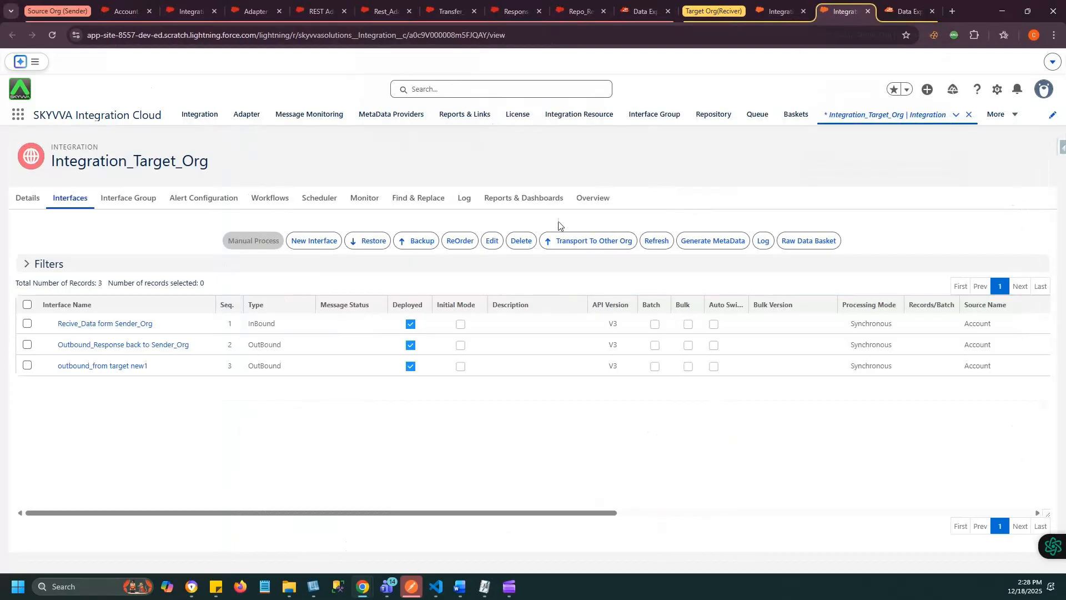
ctrl+click(141, 349)
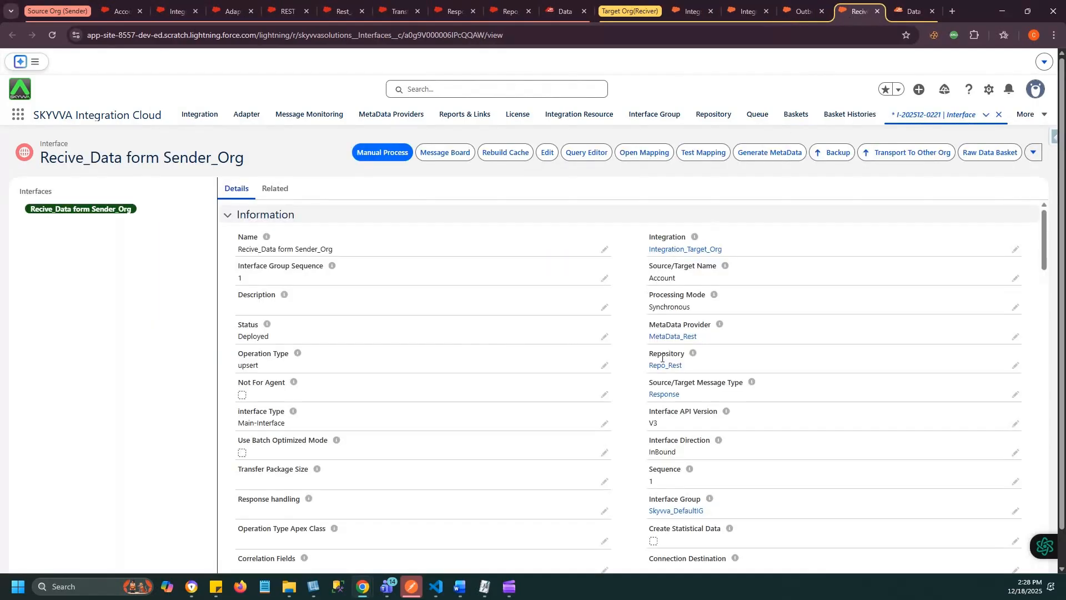
right_click(662, 358)
click(640, 368)
- Open the mapping of the Recive_Data form Sender_Org interface, review its Account and BillingCity rows, and save it without changes
click(628, 159)
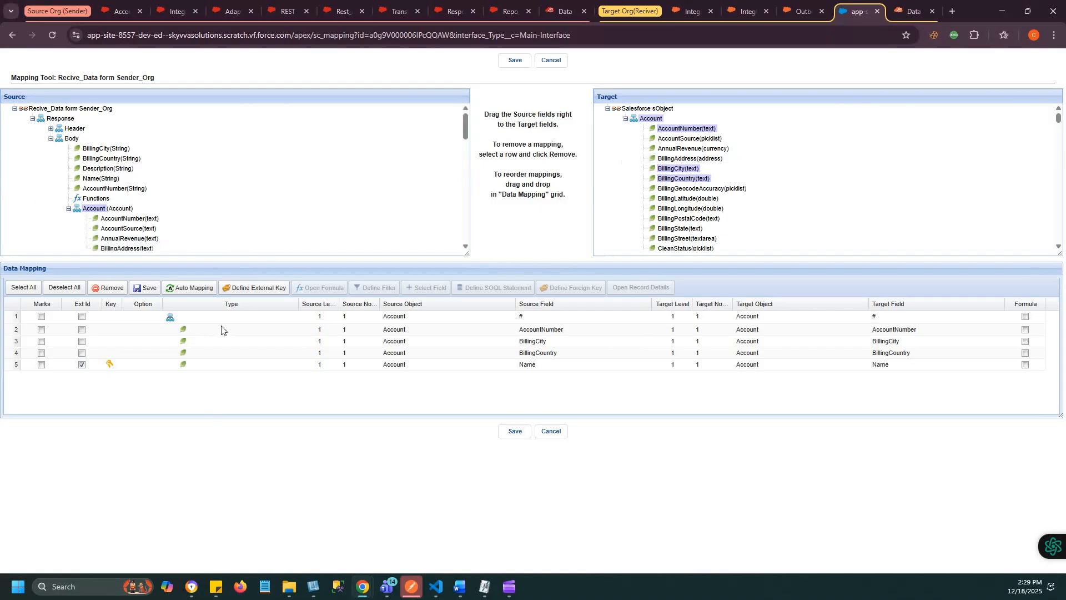
click(477, 320)
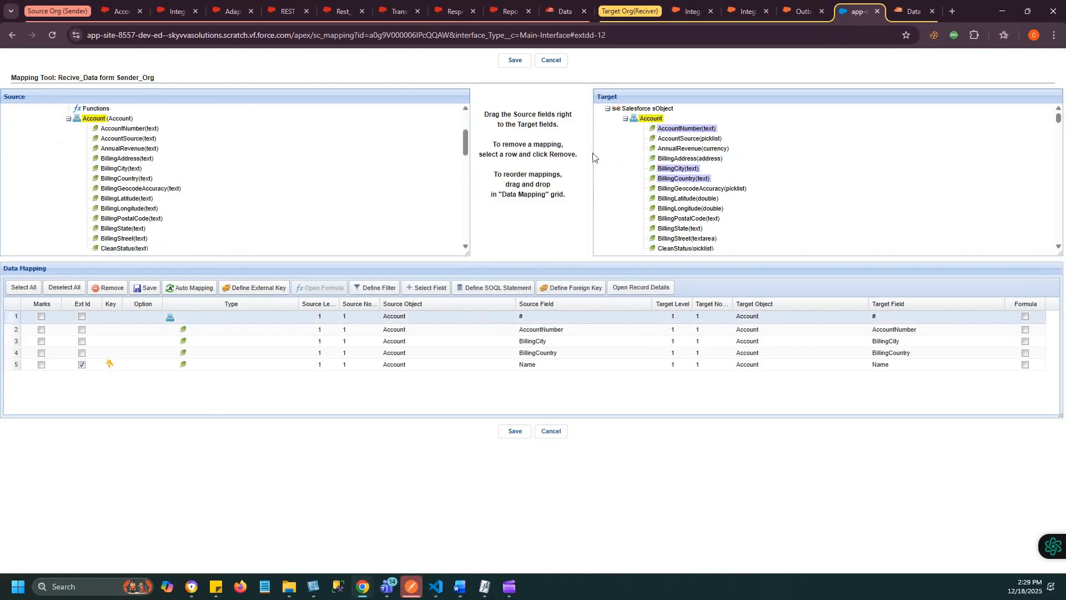
click(520, 341)
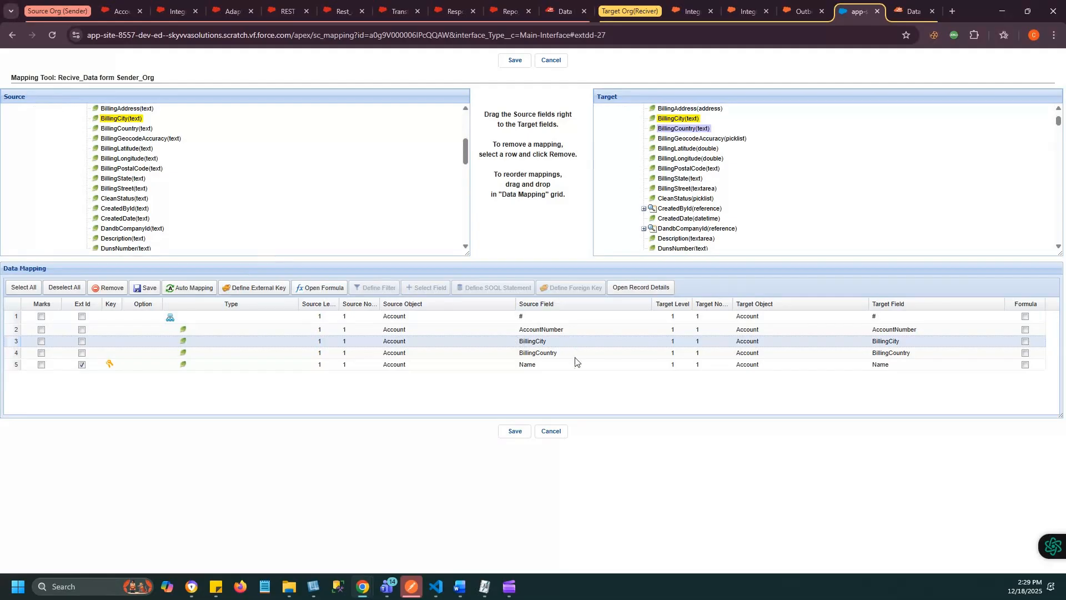
click(517, 430)
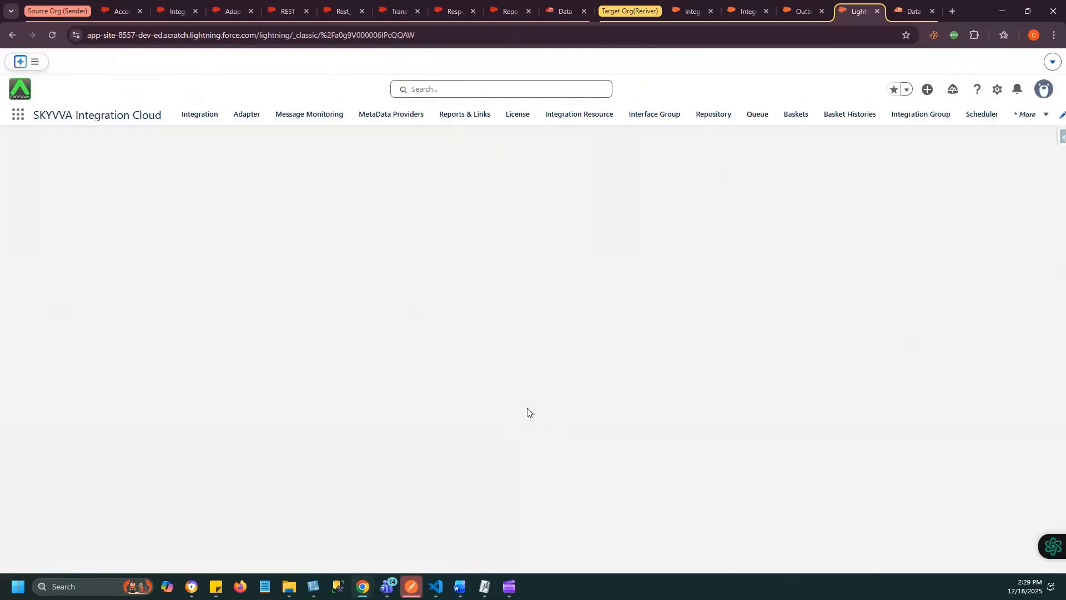
- Open the mapping of the Outbound_Response back to Sender_Org interface and review its Account Name mapping
click(792, 3)
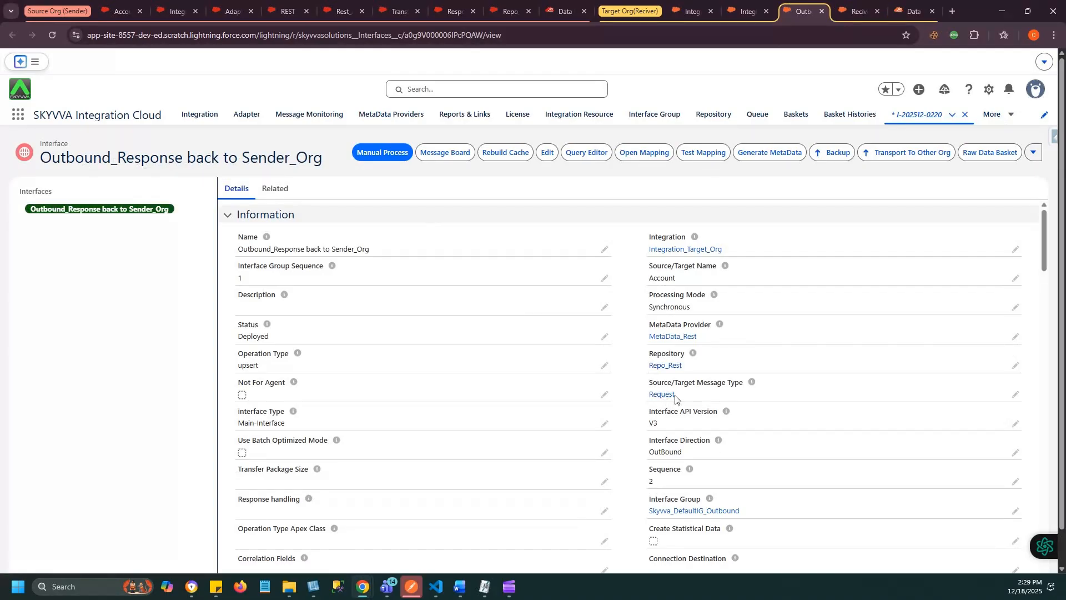
click(635, 156)
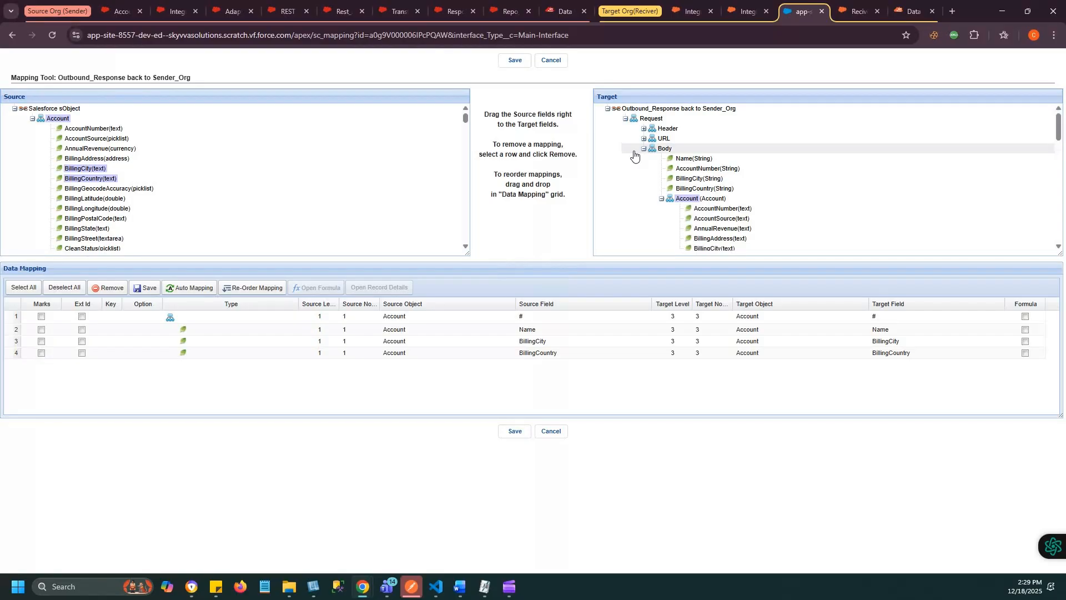
click(502, 328)
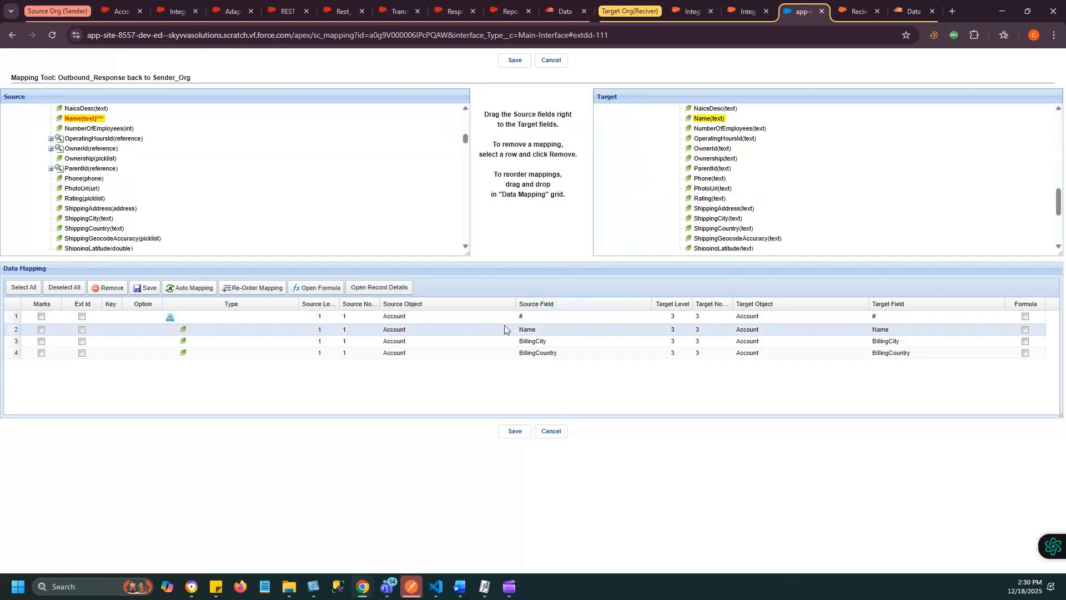
scroll(743, 151, up, 3)
scroll(742, 151, up, 5)
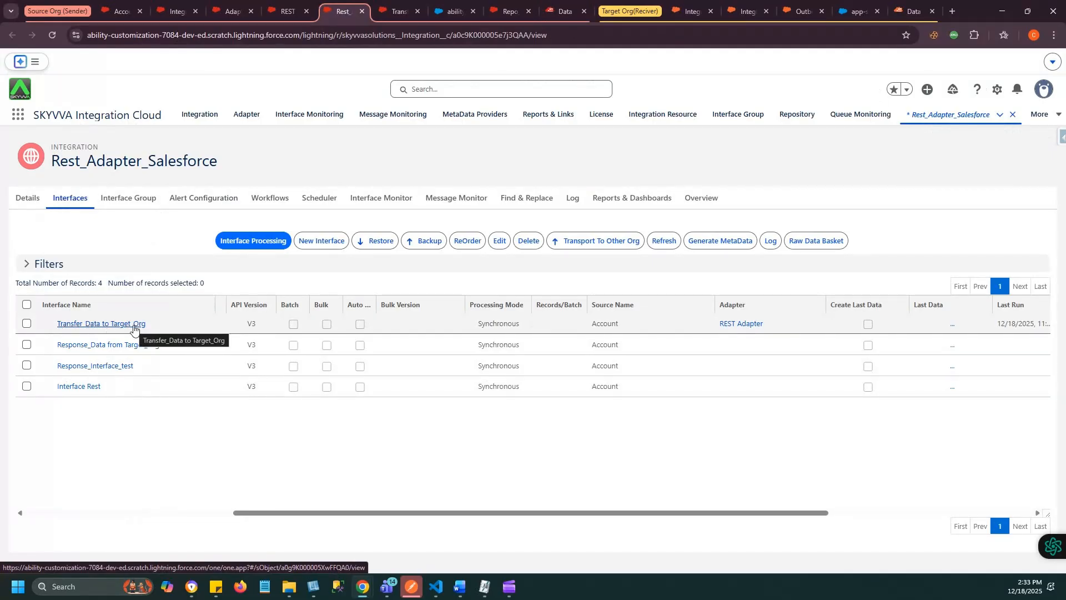
- Process the Transfer_Data to Target_Org interface of Rest_Adapter_Salesforce, selecting the sObject with the interface's filter query (SOQL), and send
click(27, 324)
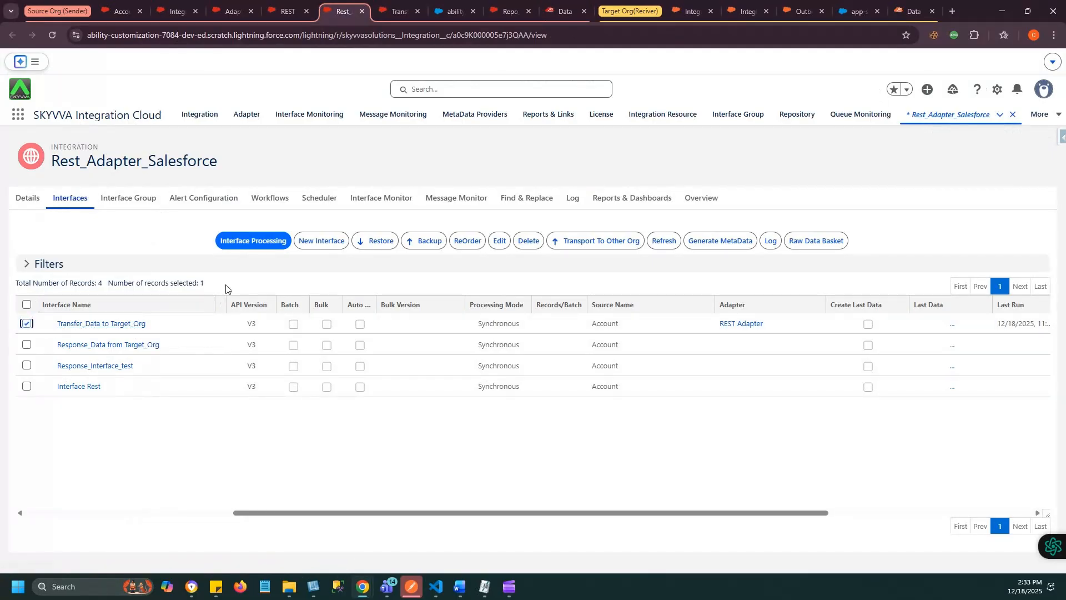
click(227, 243)
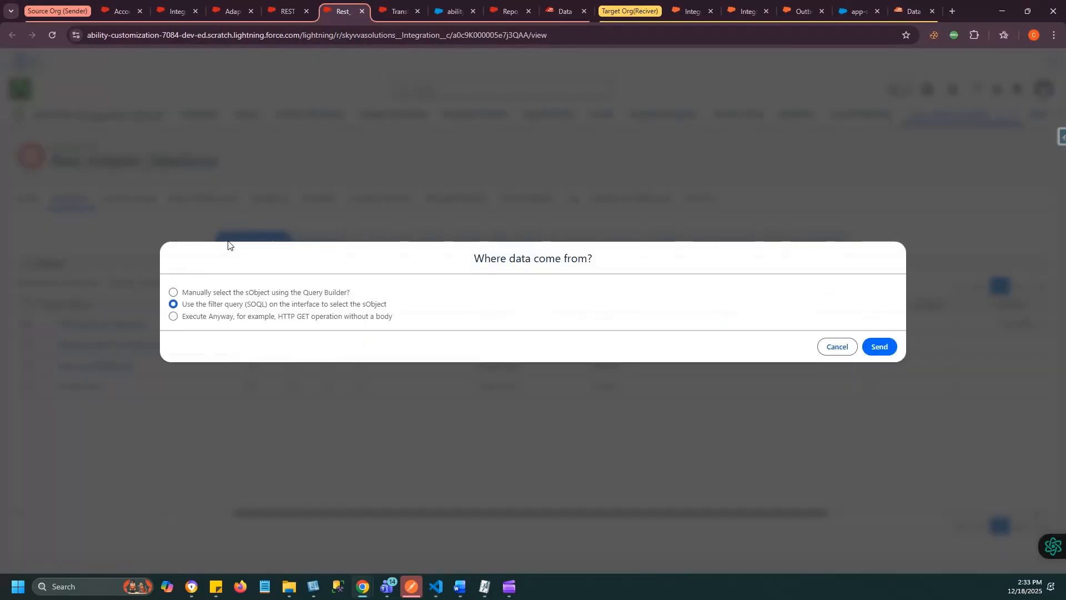
click(875, 347)
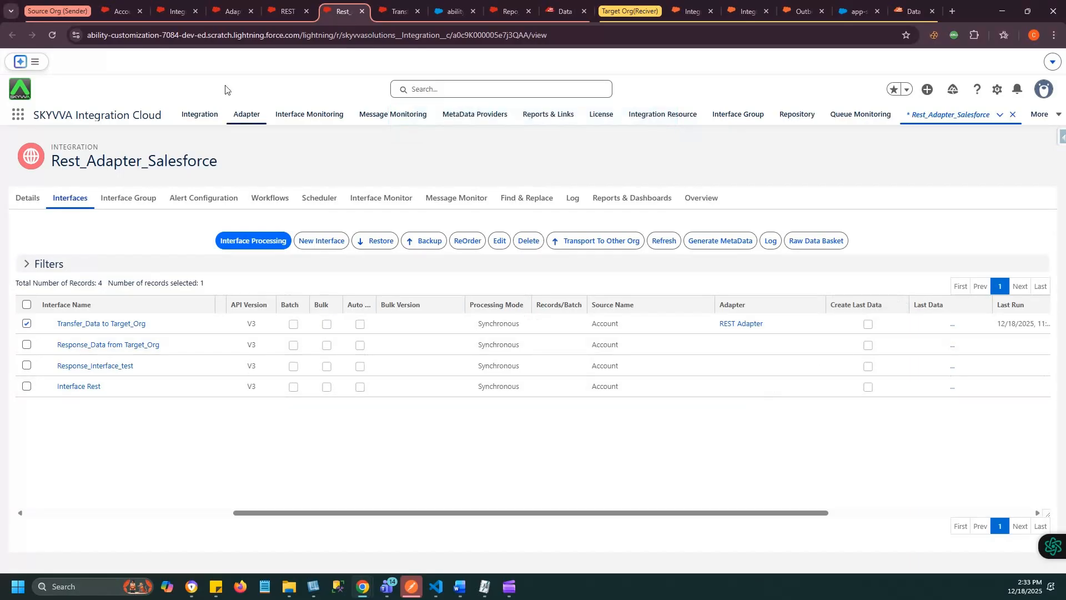
- Check the progress of the batch transfer in Apex Jobs in the source org's Setup
click(123, 9)
click(91, 113)
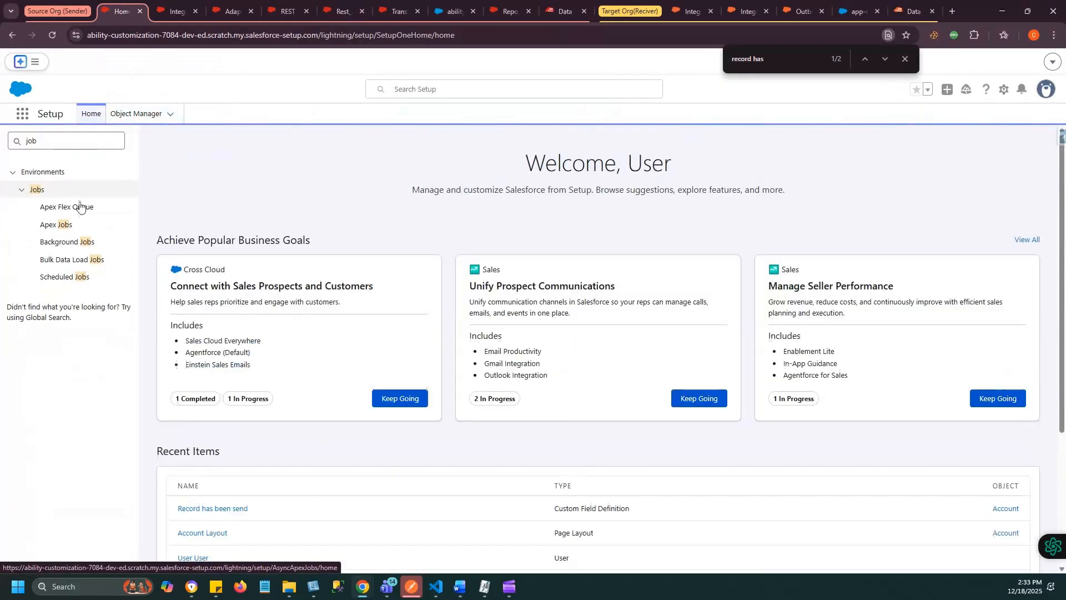
click(64, 243)
click(59, 227)
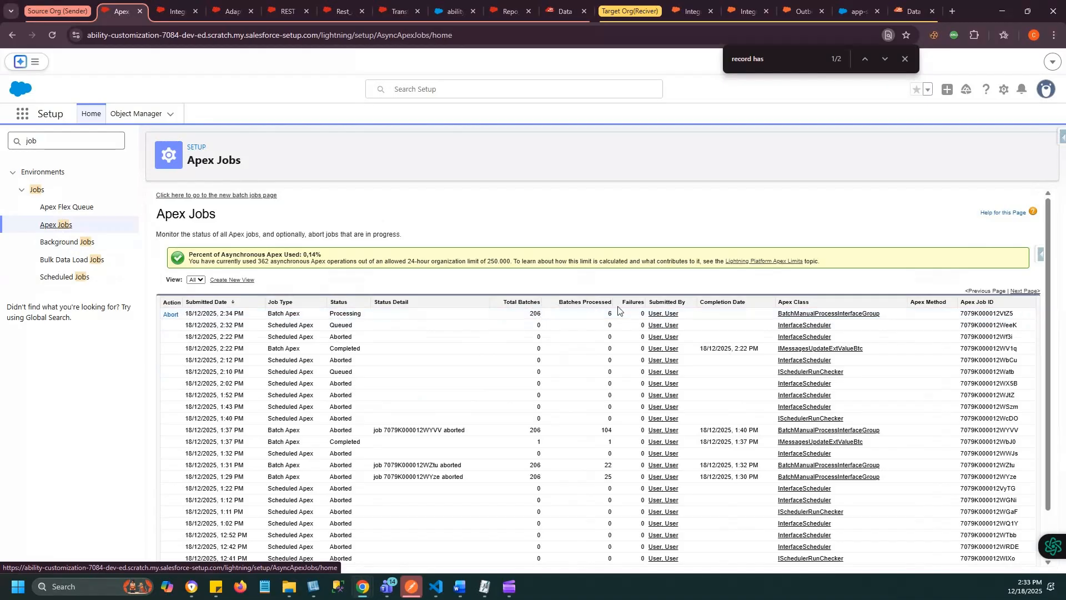
- List all messages of the Rest_Adapter_Salesforce integration in its Message Monitor
click(342, 11)
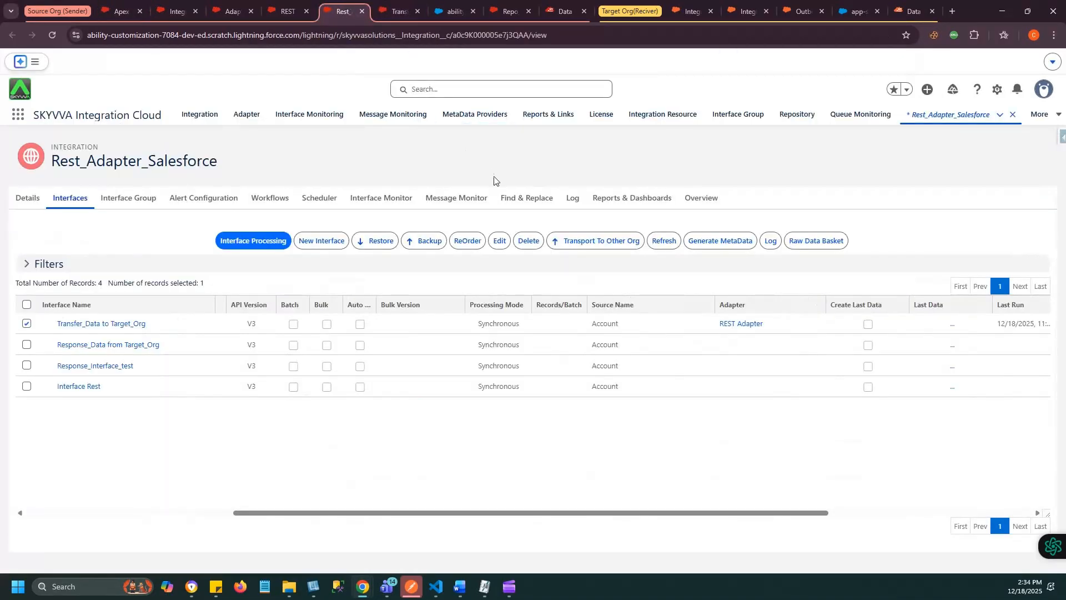
click(465, 200)
scroll(483, 335, down, 4)
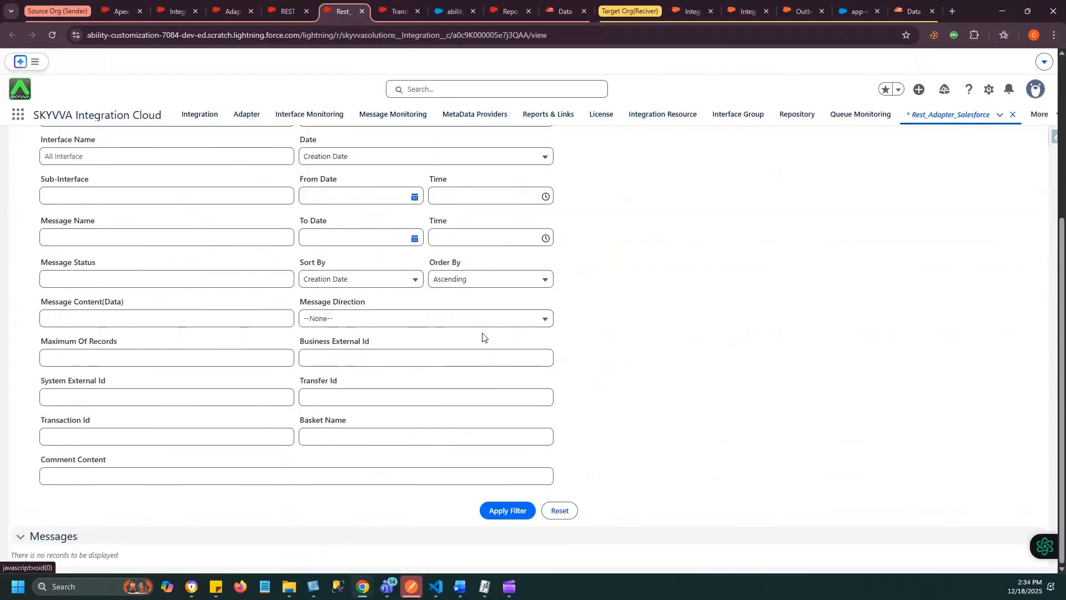
click(495, 505)
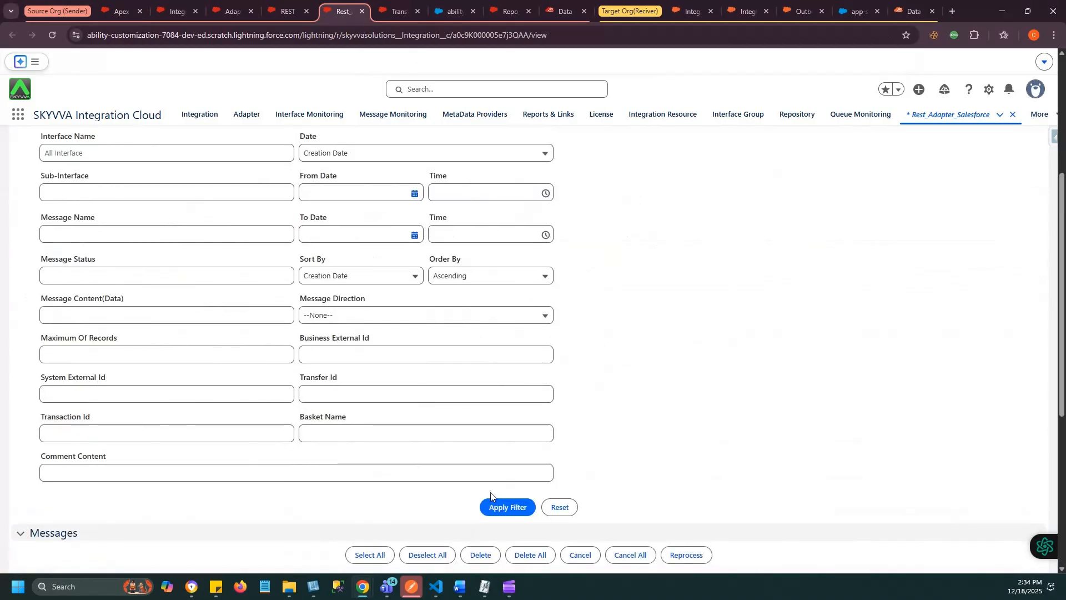
scroll(491, 496, down, 4)
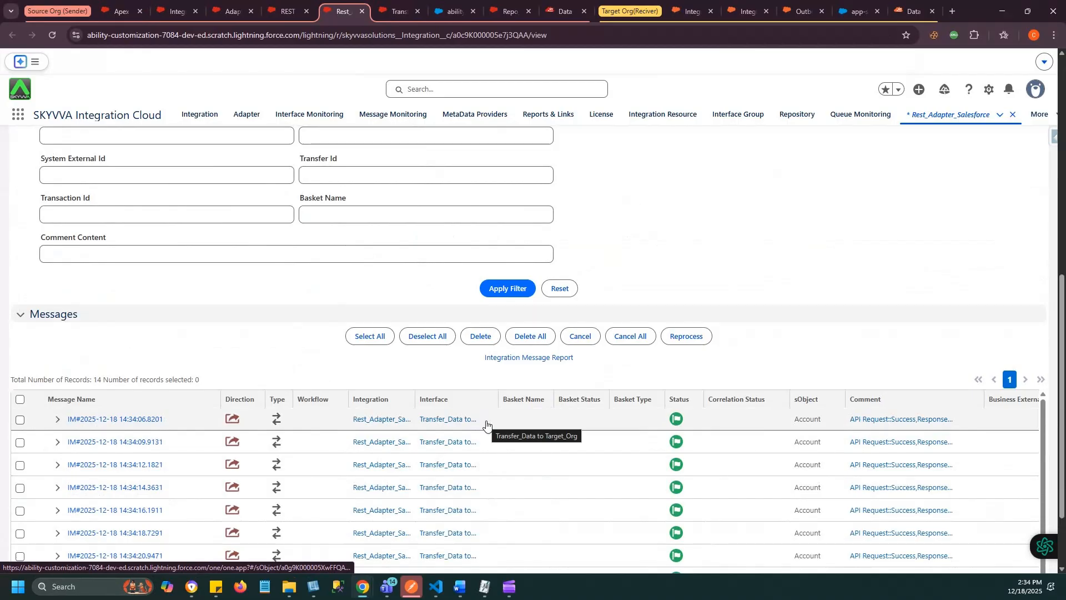
- Expand the first Transfer_Data to Target_Org message together with its request and response messages
click(56, 420)
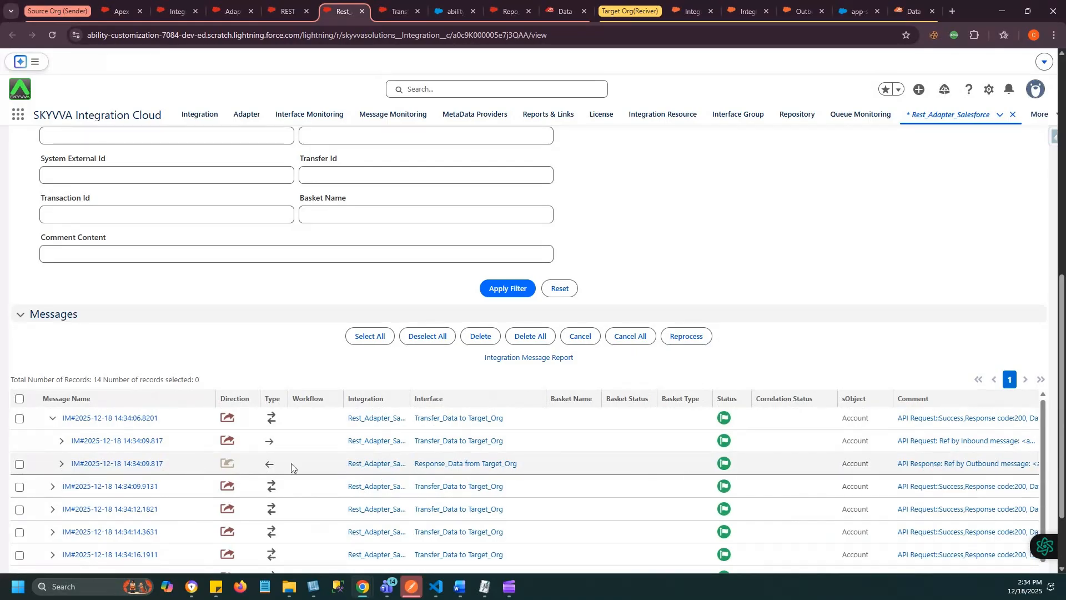
click(61, 467)
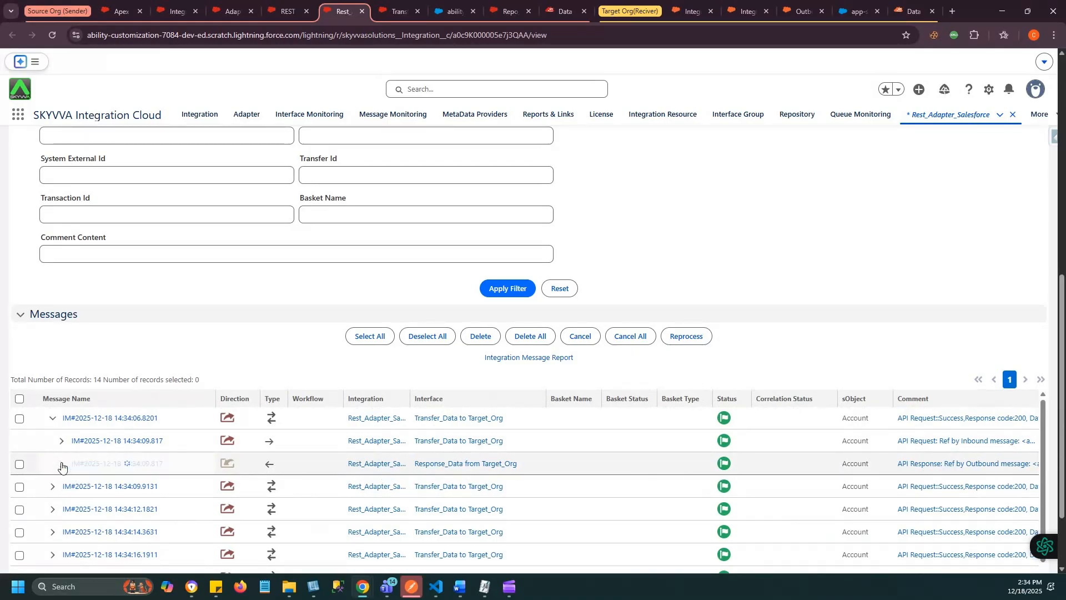
click(63, 444)
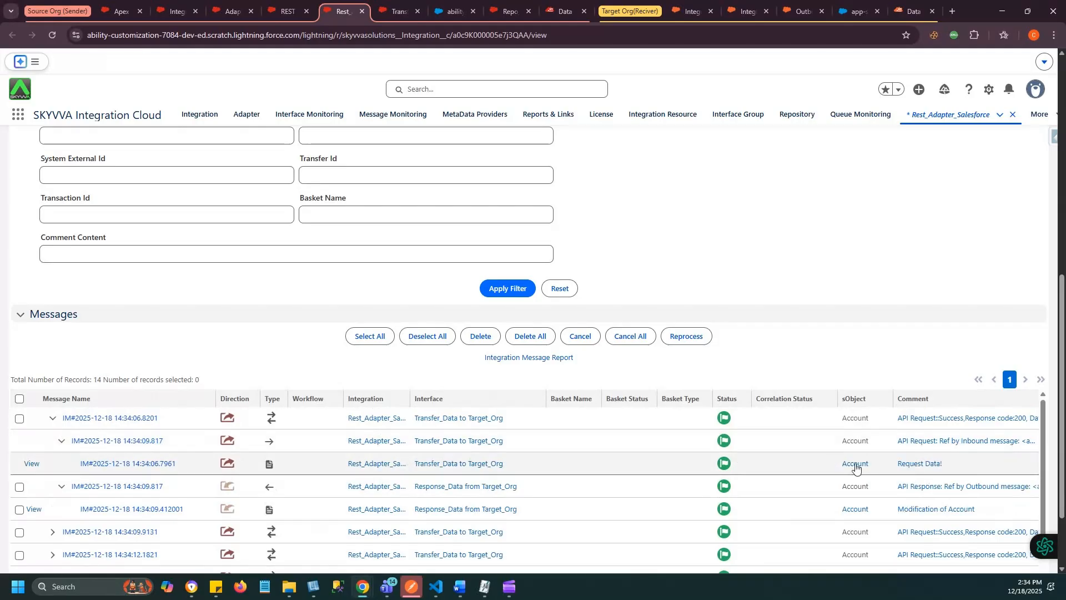
- Open the Account record linked to the response message and check Record has been send in its details
scroll(920, 471, down, 1)
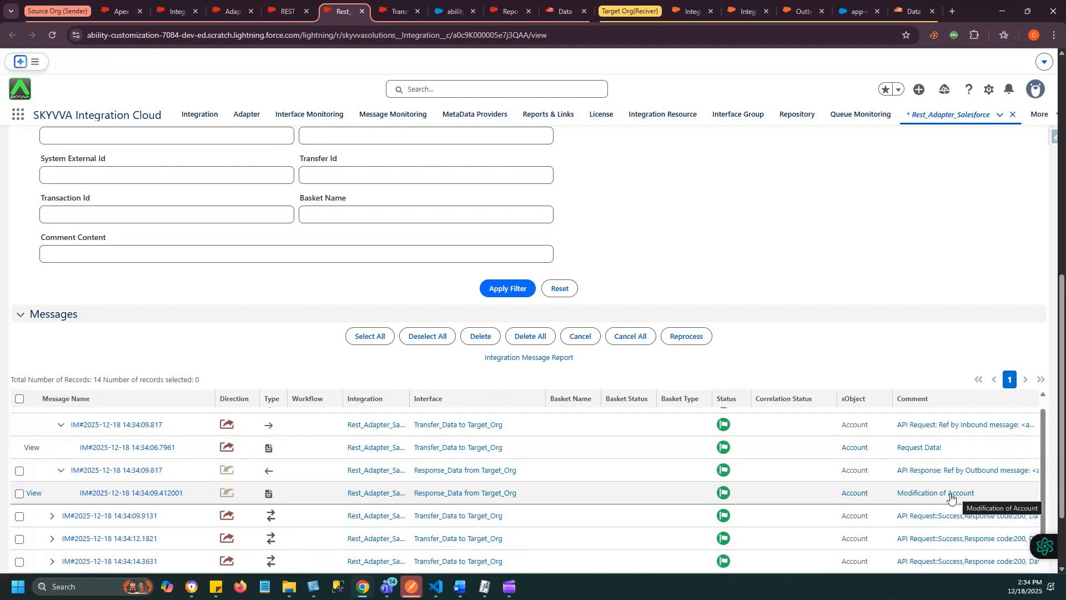
click(850, 493)
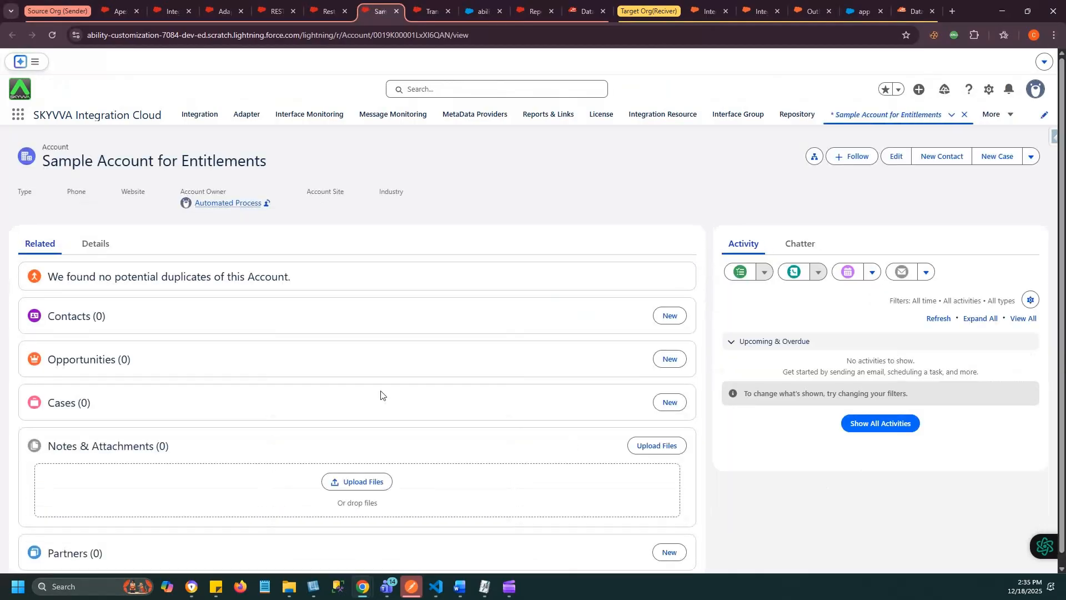
click(88, 244)
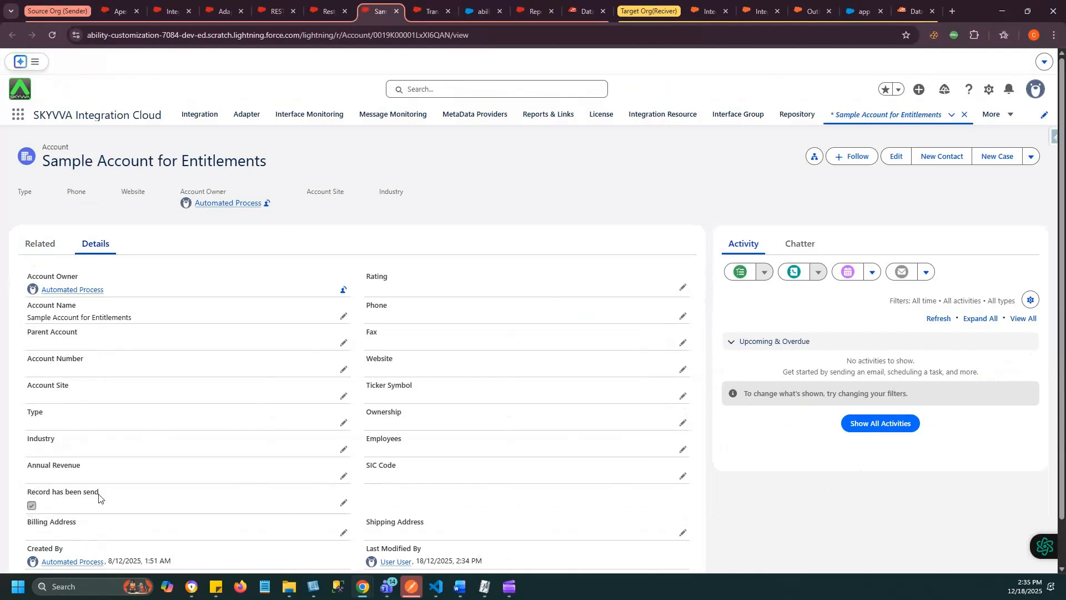
- Switch to Integration_Target_Org in the target org and search its messages without extra filters
click(759, 8)
scroll(588, 301, up, 4)
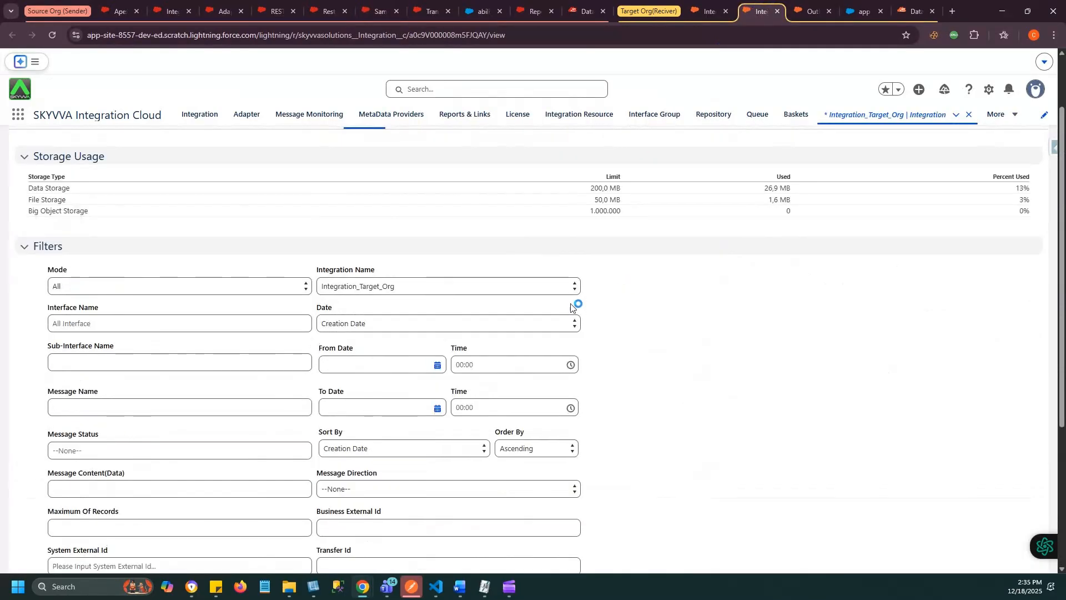
scroll(586, 304, up, 2)
scroll(428, 314, down, 4)
scroll(423, 317, down, 2)
click(452, 448)
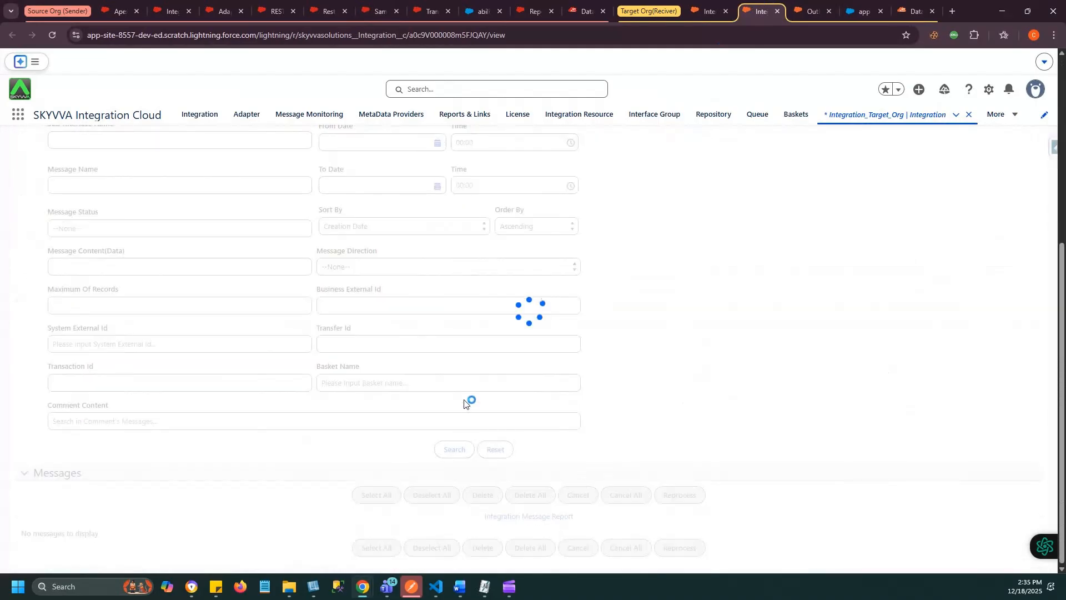
scroll(465, 404, down, 5)
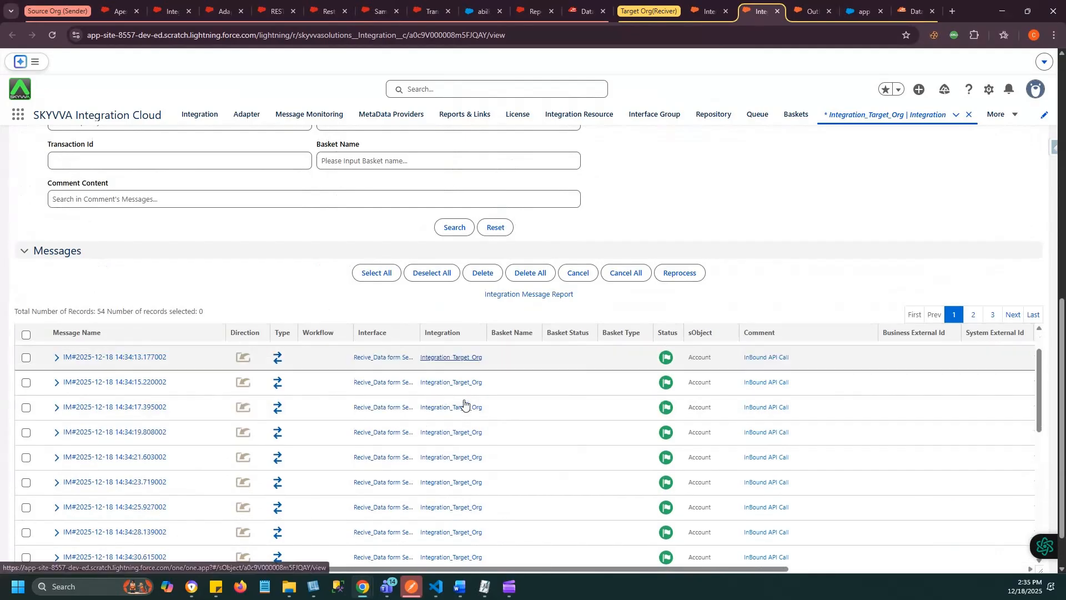
- Expand the first Recive_Data form Sender_Org message along with its API Request and API Response messages
scroll(105, 418, up, 2)
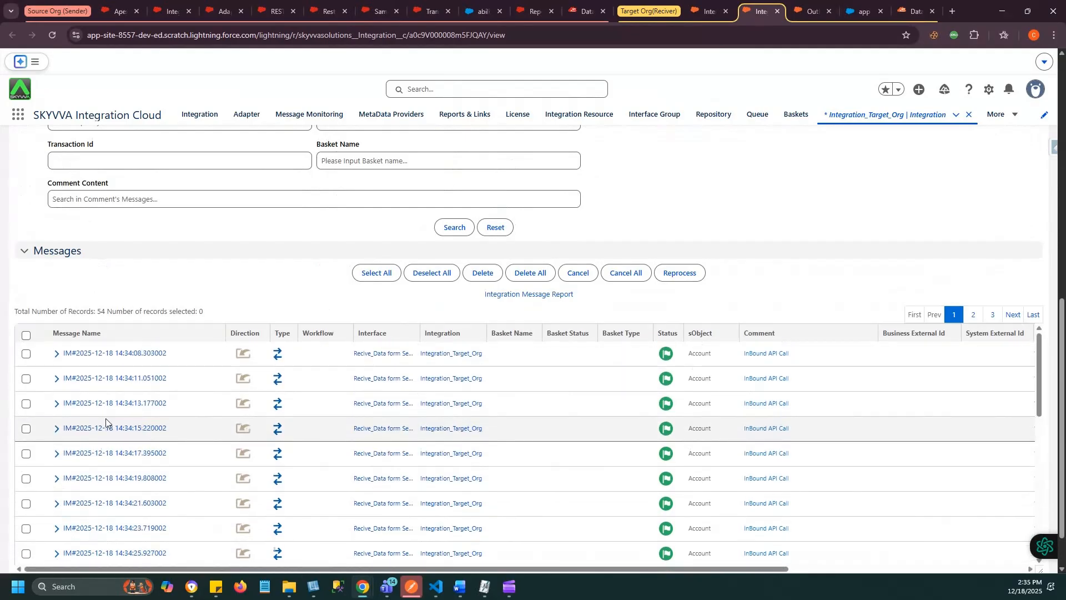
click(57, 354)
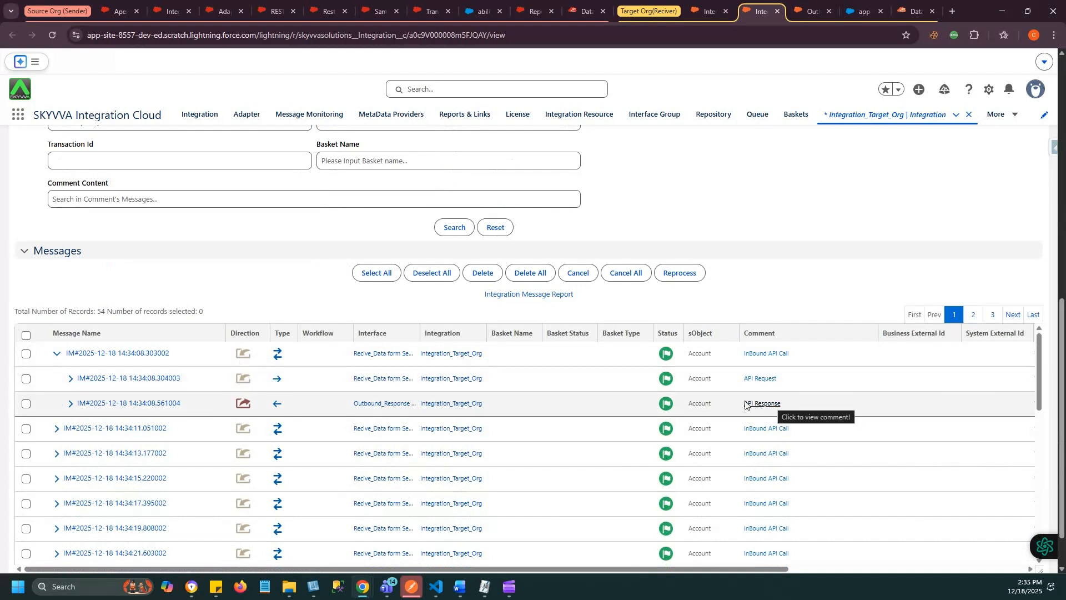
click(71, 380)
click(71, 429)
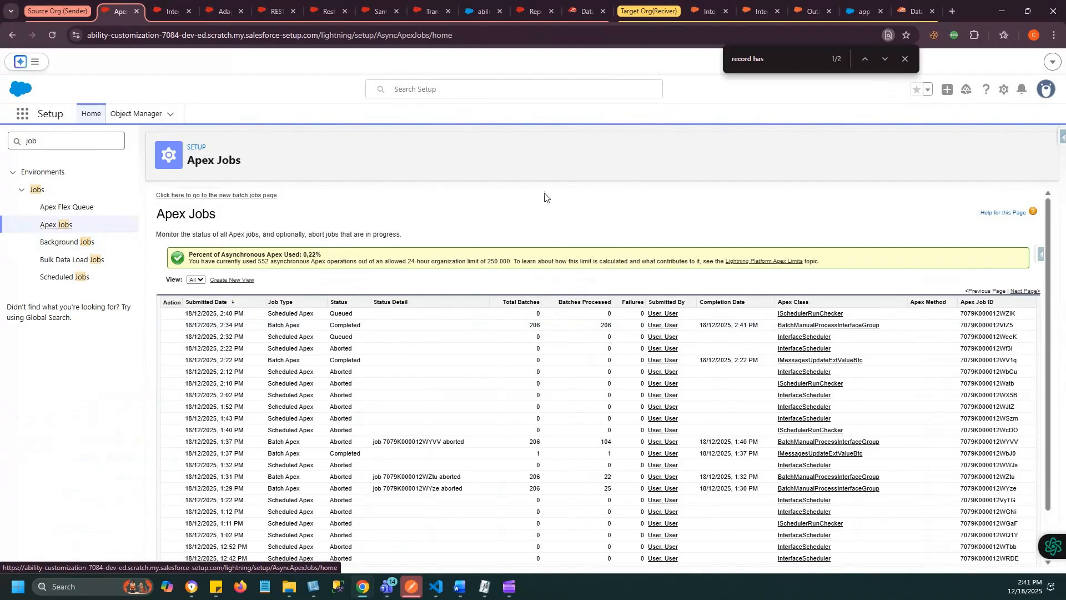
- Switch to the source org's Data Export in Salesforce Inspector Advanced and query Accounts' Id and Name where skyvvasolutions__Record_has_been_send__c =true
click(578, 13)
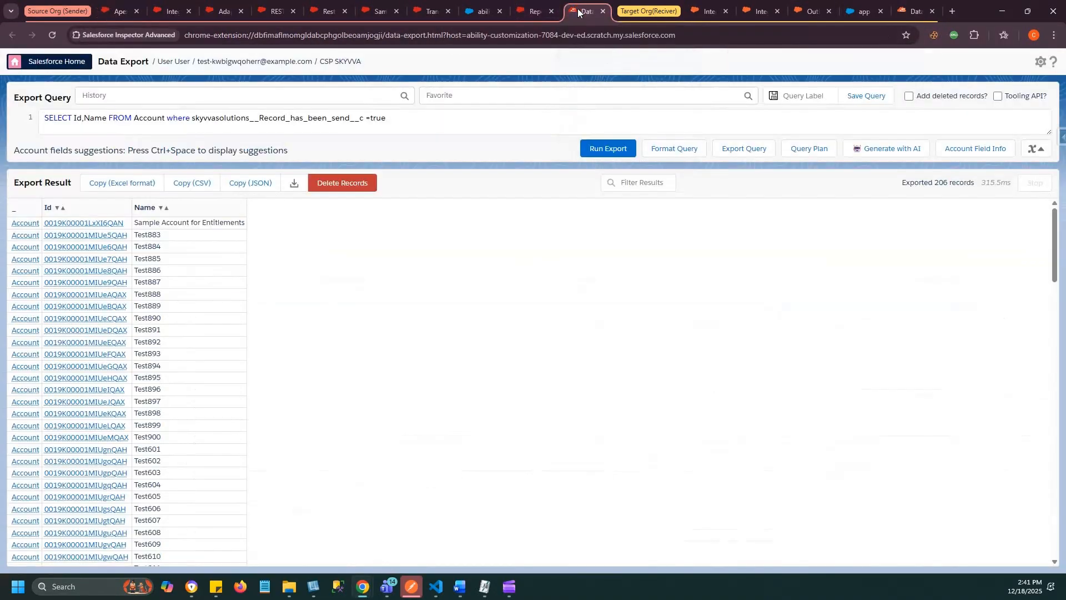
click(359, 92)
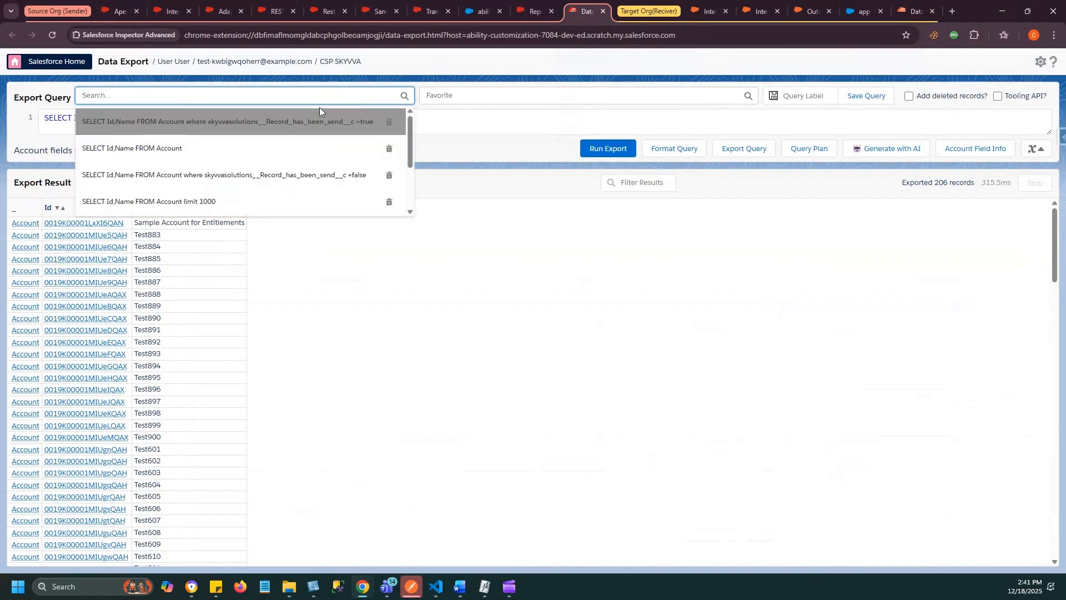
click(350, 127)
click(415, 125)
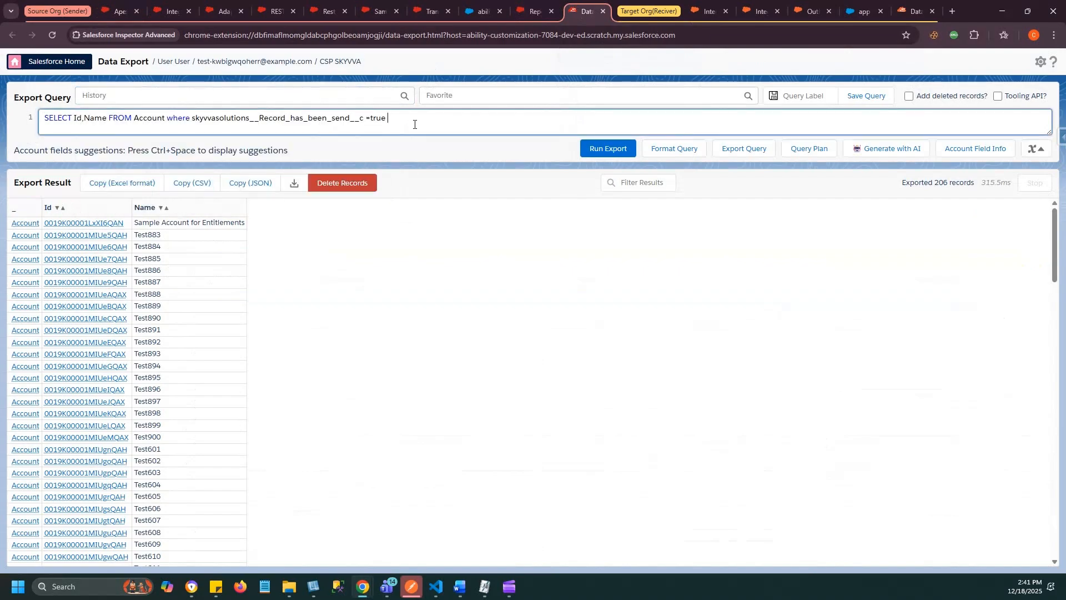
click(613, 149)
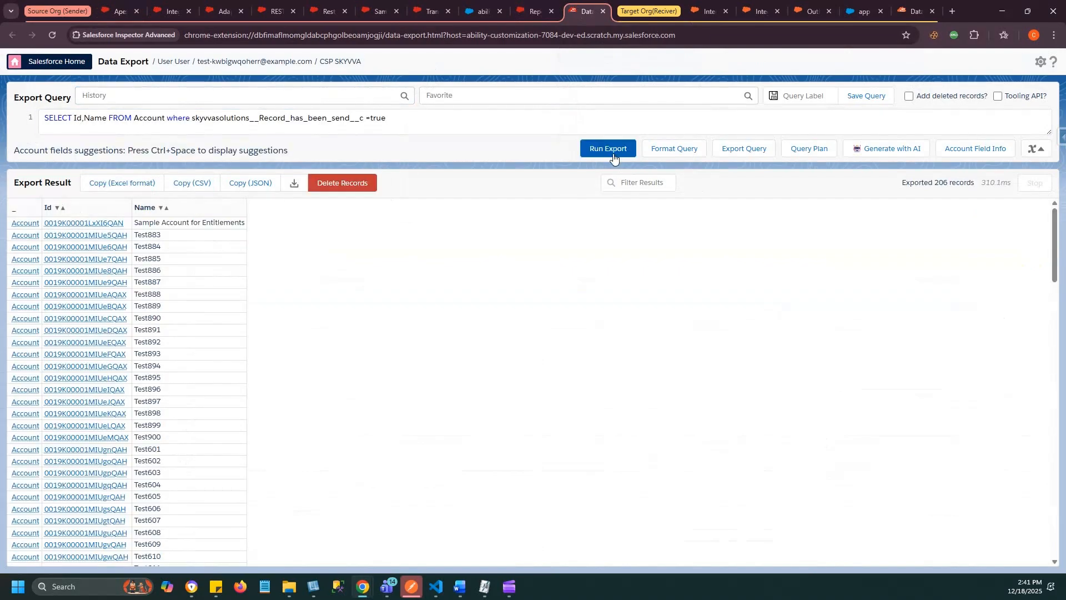
- Run the saved query SELECT Id,Name FROM Account to export all source accounts
click(239, 98)
click(213, 149)
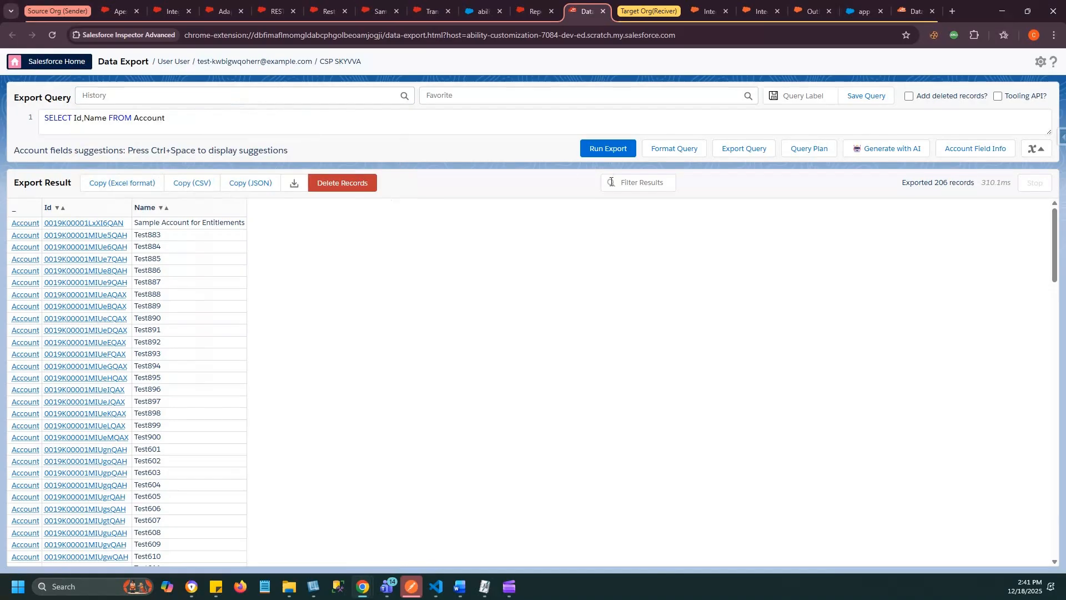
click(609, 150)
- Reload the Account query filtered by skyvvasolutions__Record_has_been_send__c =true from the history and run it again for comparison
click(226, 93)
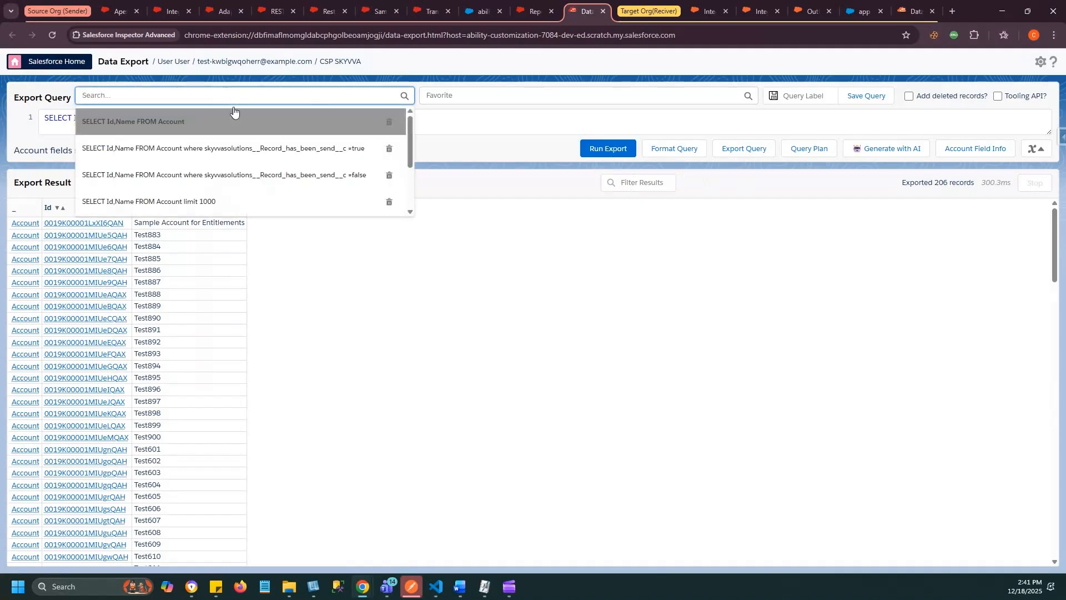
click(320, 148)
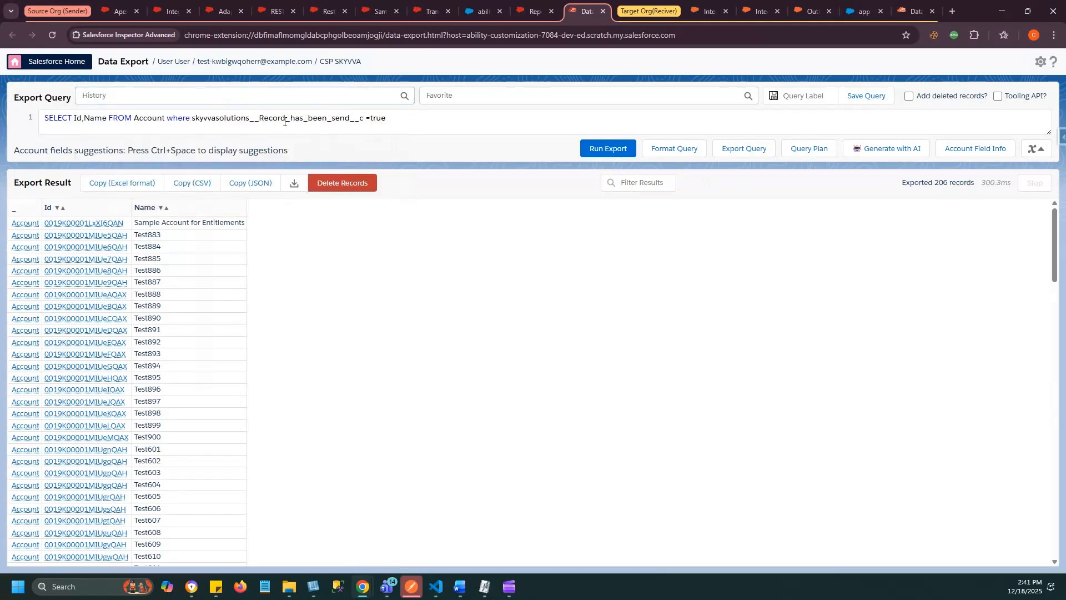
drag(243, 117, 409, 118)
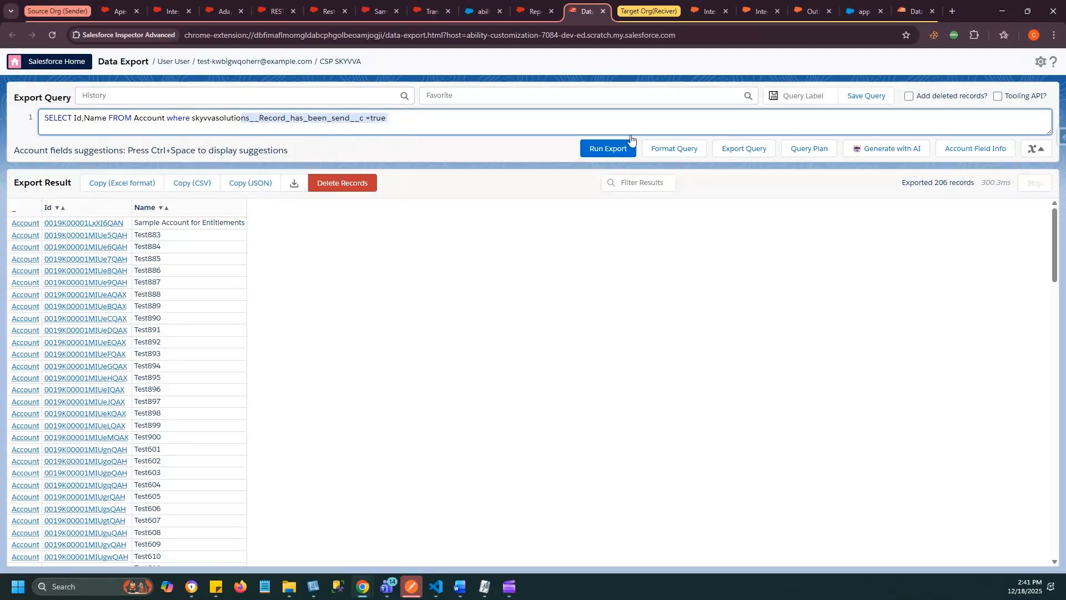
click(614, 151)
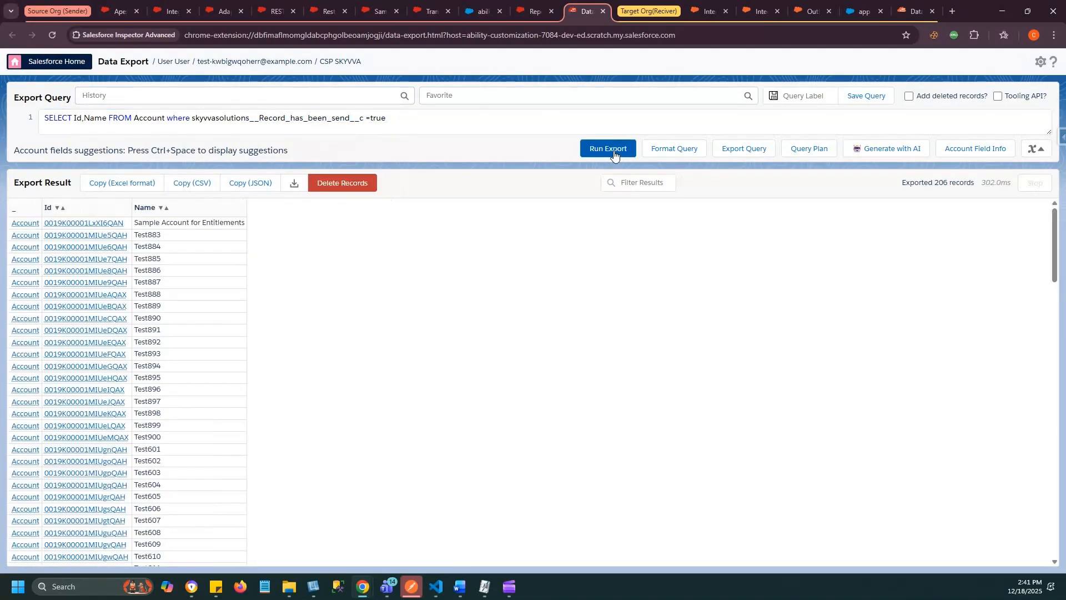